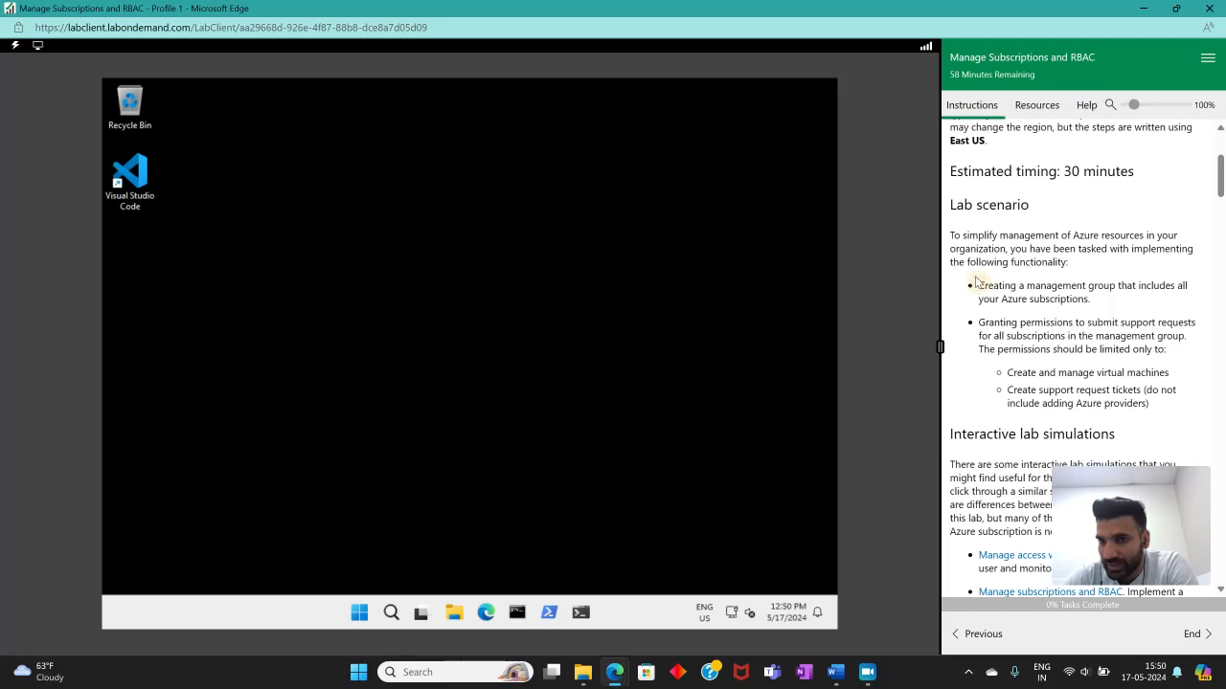
- Review the lab scenario's requirements for the management group and the limited support-request permissions
left_click_drag(975, 280, 1091, 301)
scroll(1023, 271, "down", 1)
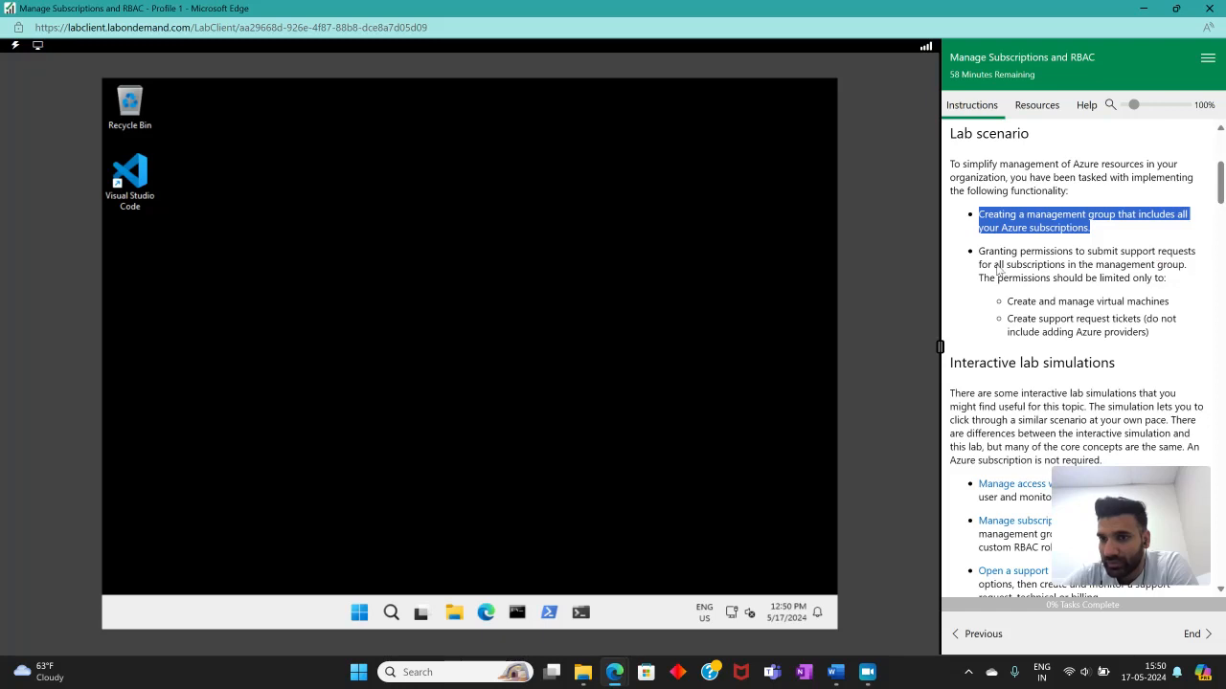
left_click(1114, 267)
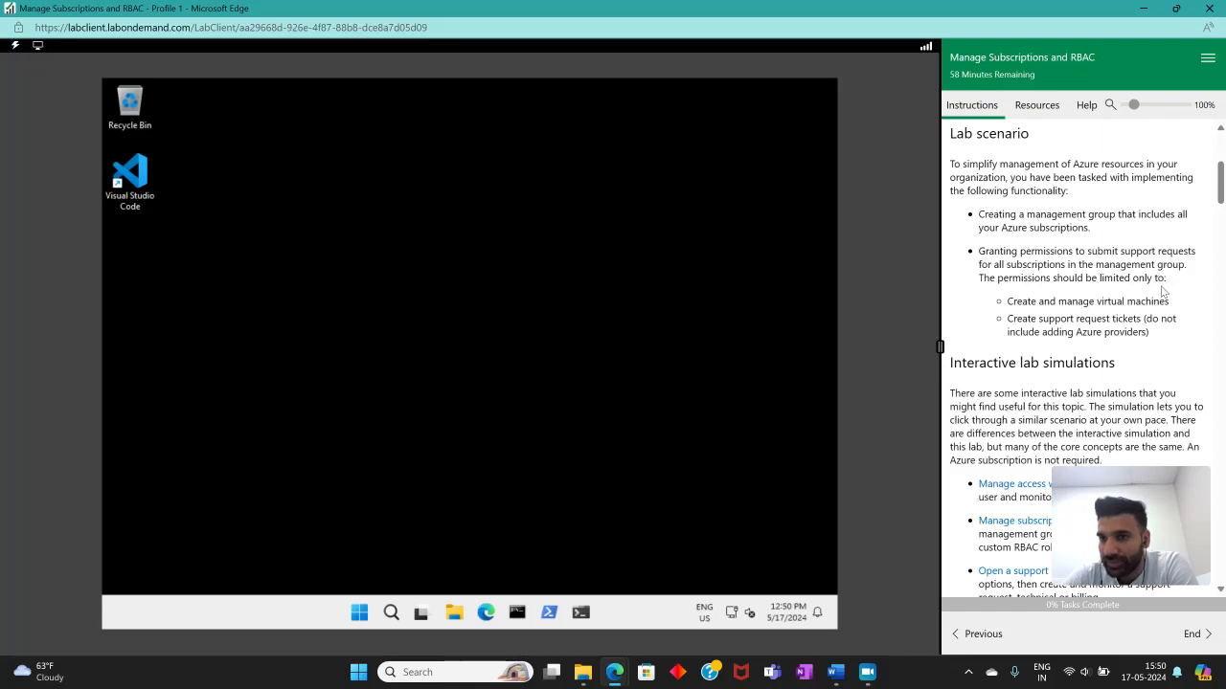
left_click_drag(1003, 299, 1157, 303)
left_click_drag(1006, 318, 1159, 334)
left_click(1131, 323)
scroll(1128, 307, "down", 5)
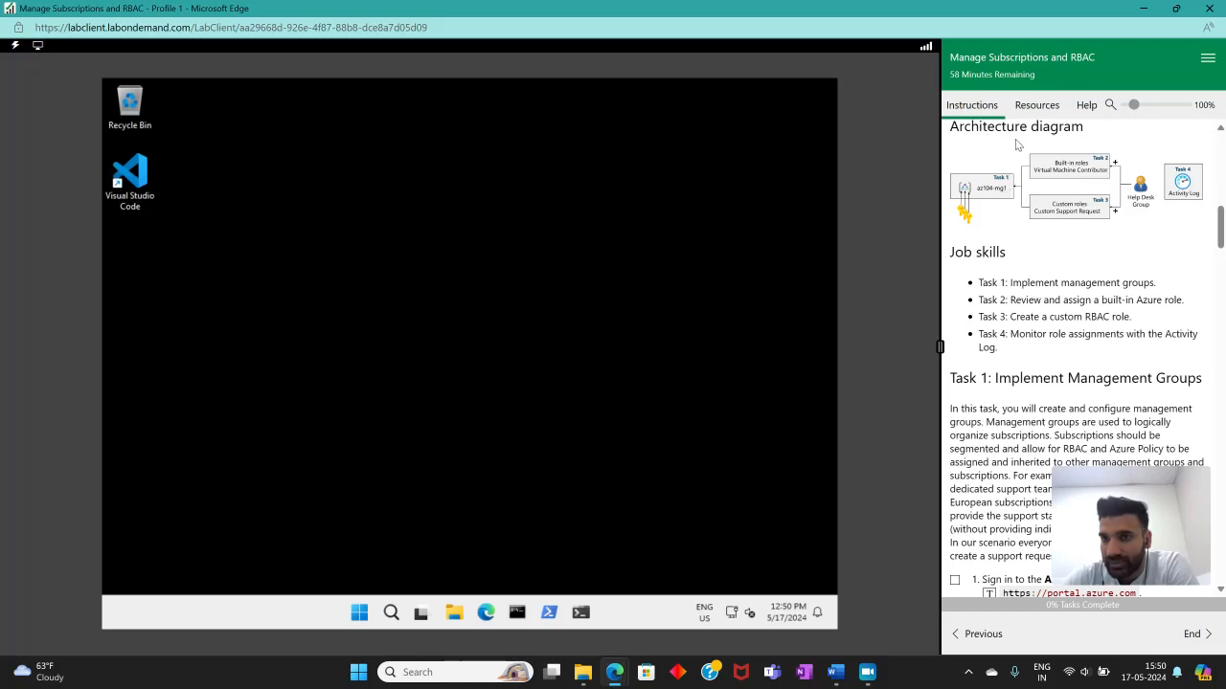
- View the lab's architecture diagram enlarged to full window size, then close it
left_click(992, 188)
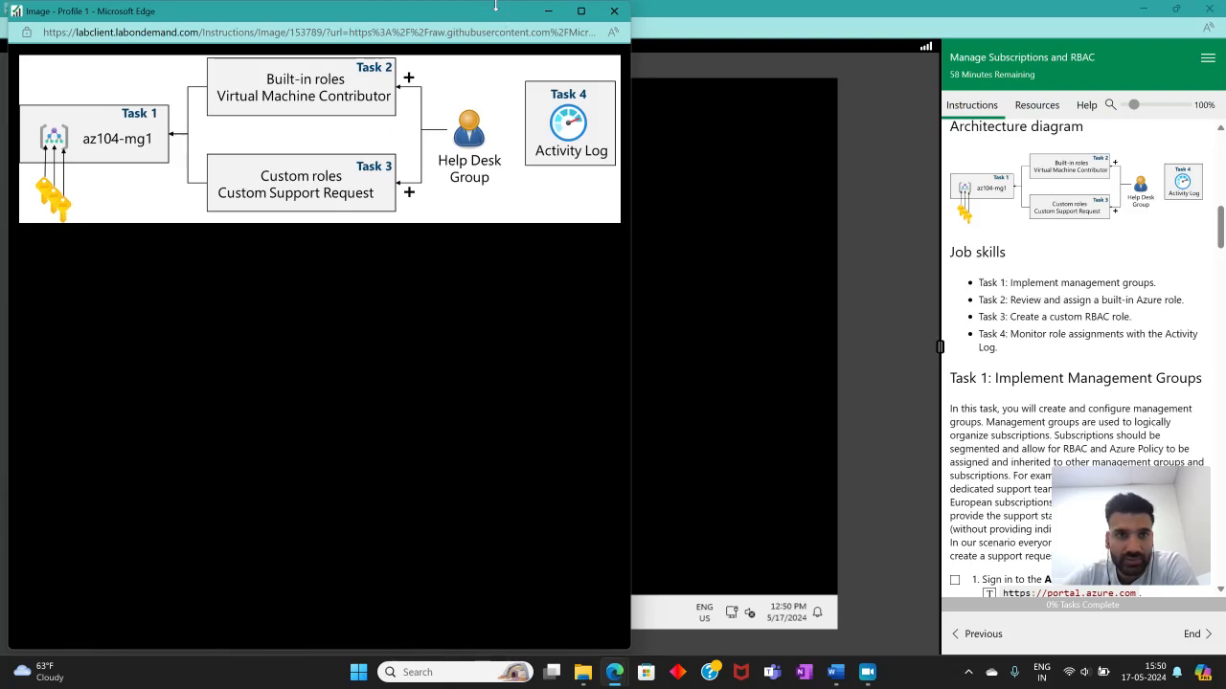
left_click_drag(497, 4, 637, 95)
double_click(637, 95)
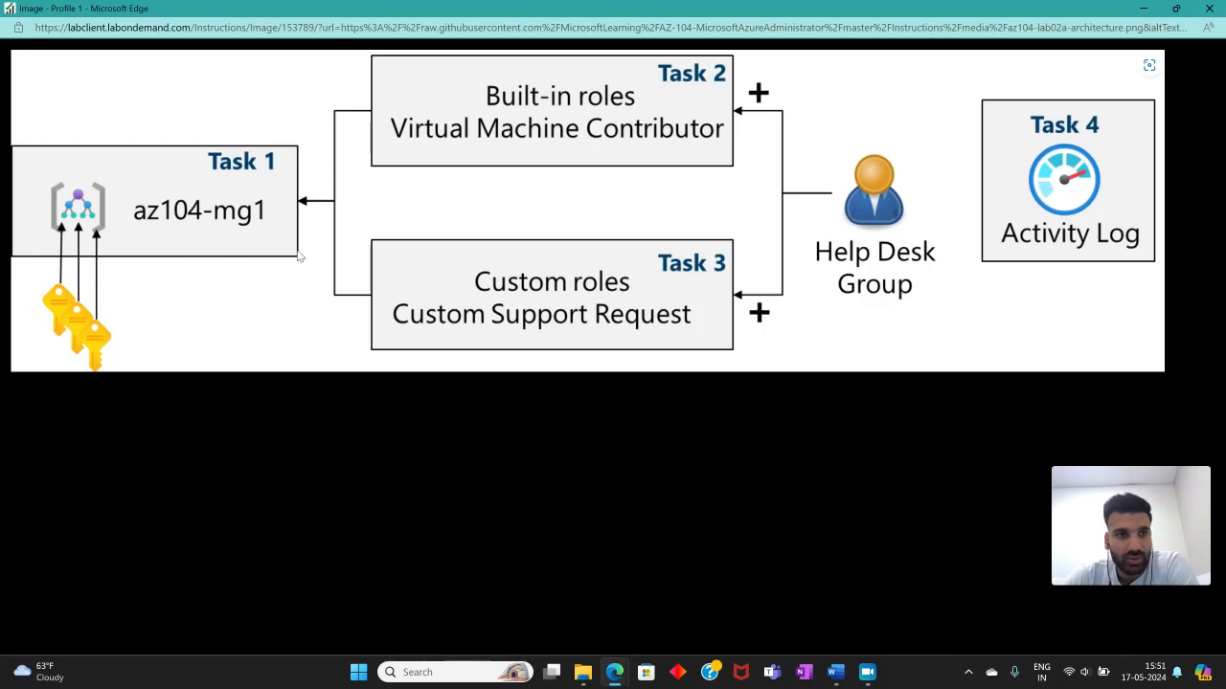
left_click(1209, 8)
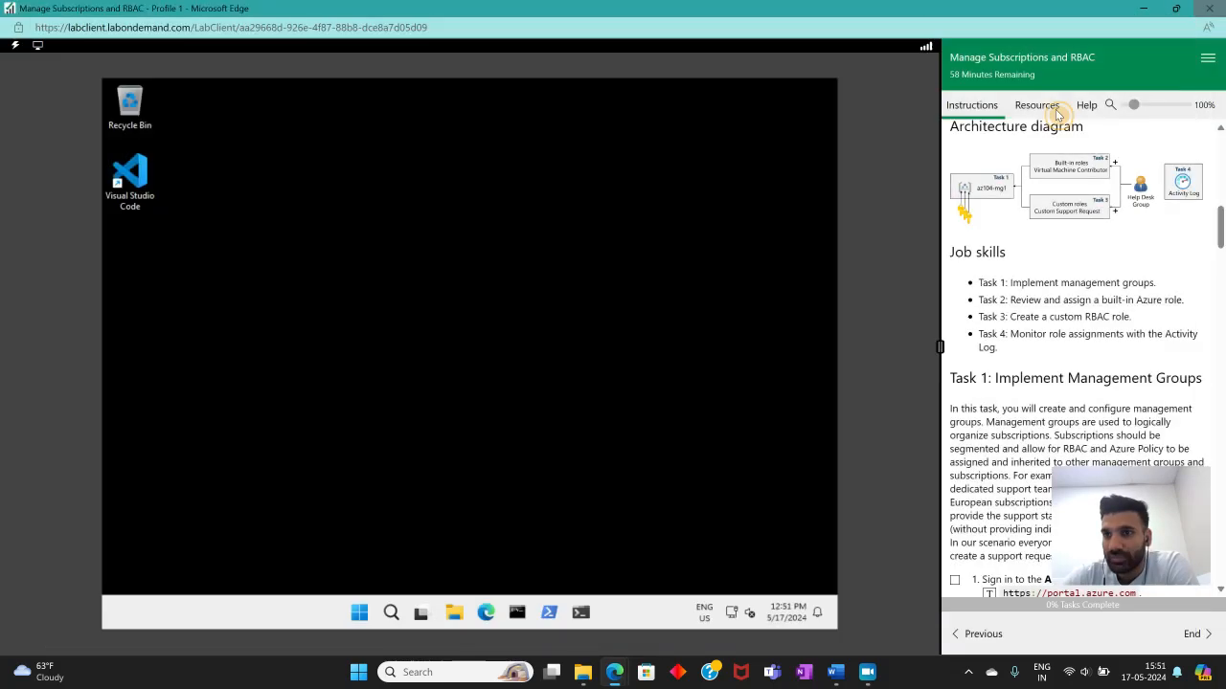
scroll(1051, 334, "down", 5)
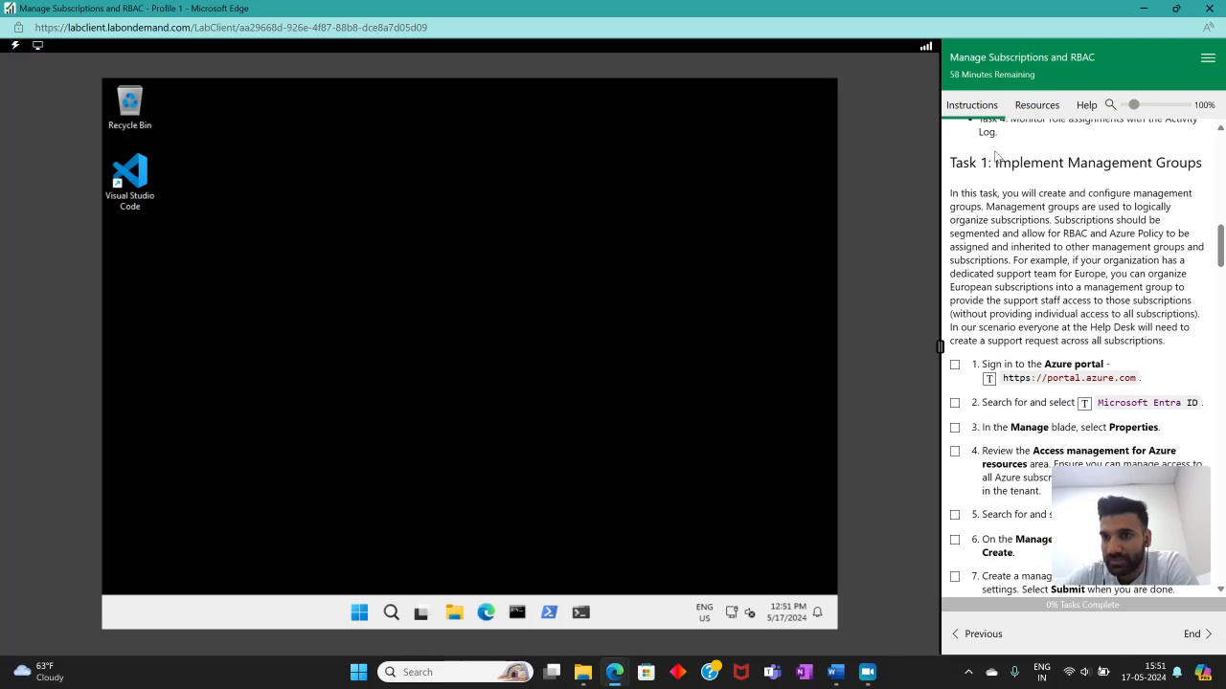
left_click_drag(996, 156, 1204, 164)
scroll(1061, 289, "down", 1)
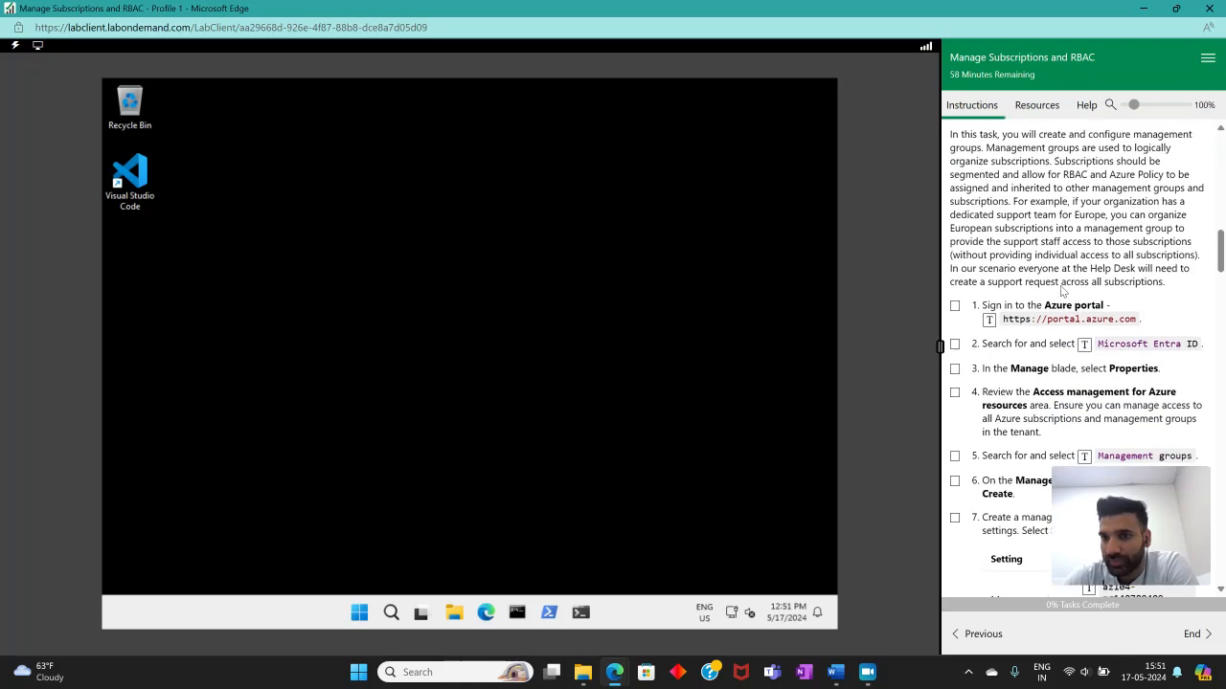
scroll(1061, 289, "up", 1)
scroll(992, 252, "down", 2)
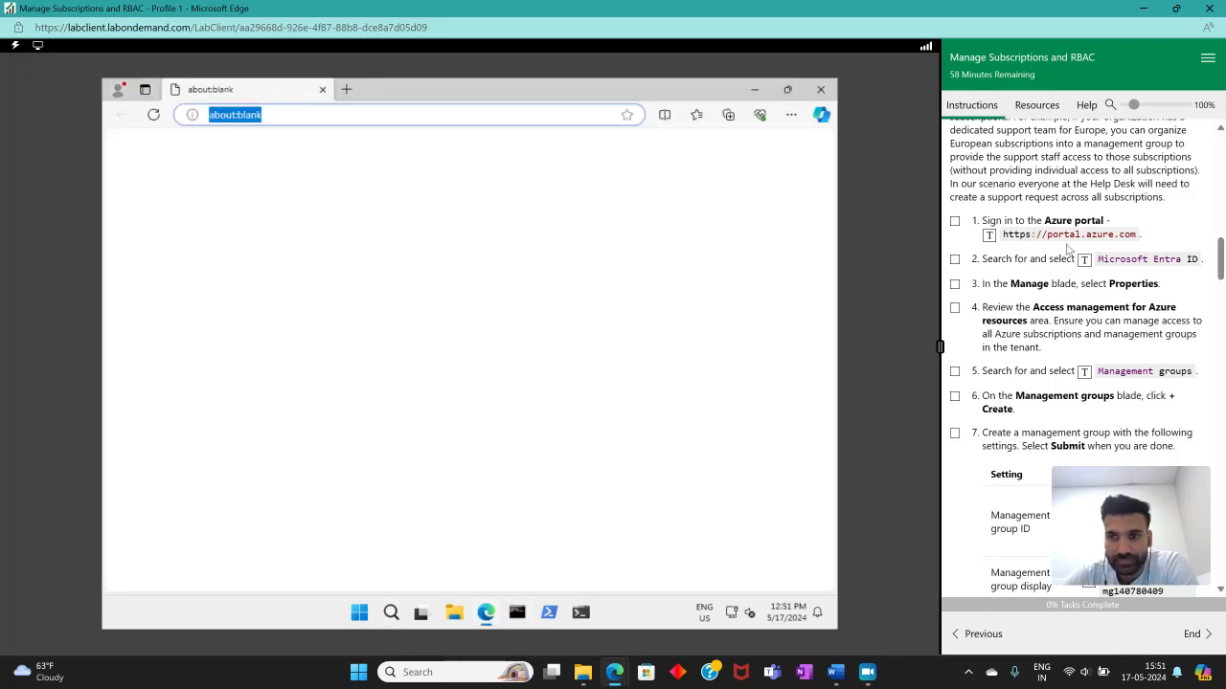
left_click(992, 235)
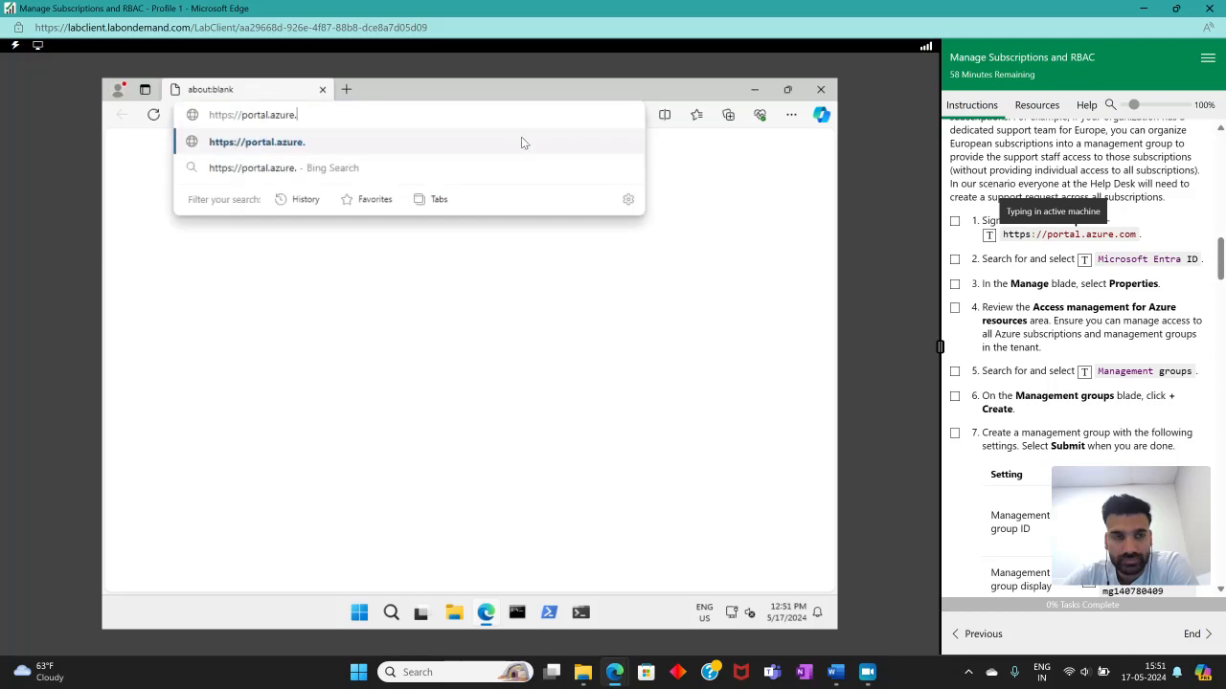
key("Return")
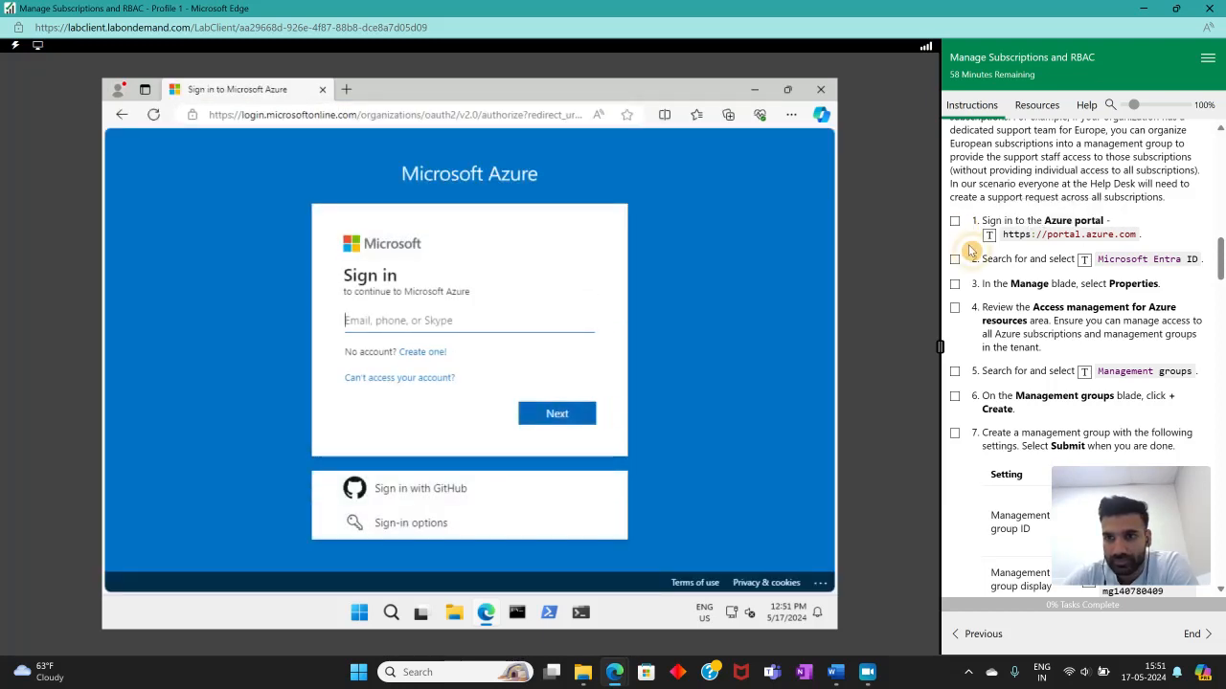
left_click(955, 221)
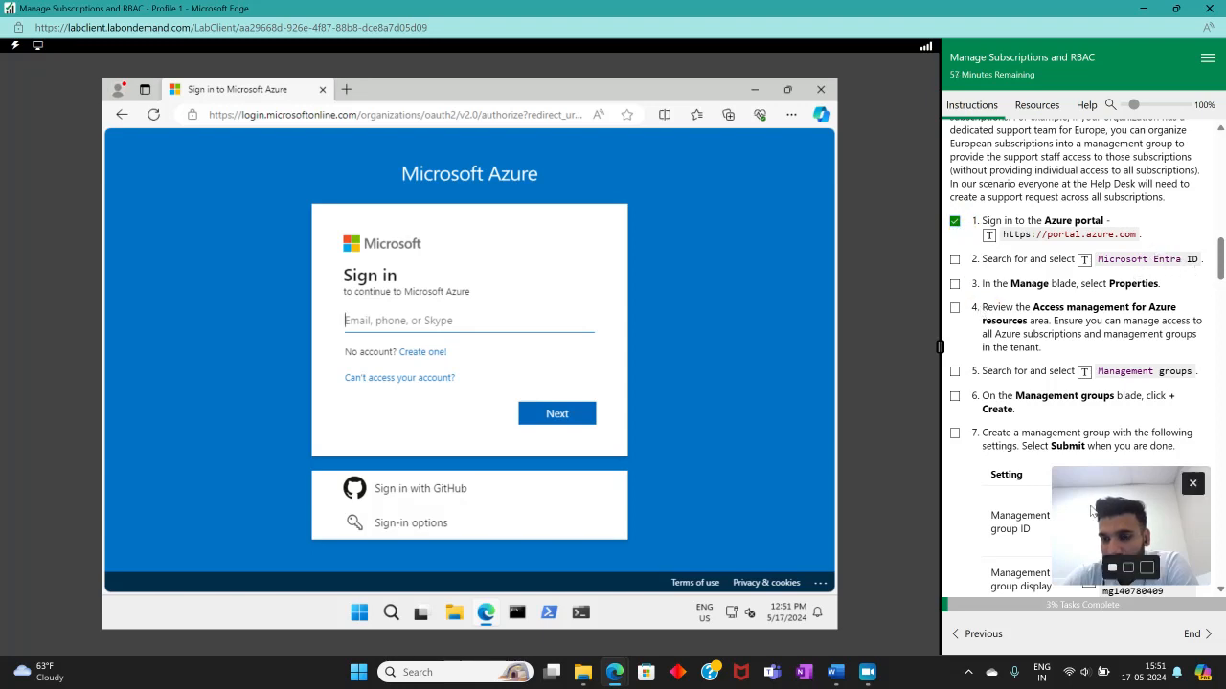
- Sign in to Microsoft Azure with the username and password from the lab credentials page, and return to the lab instructions
left_click(990, 639)
left_click(986, 260)
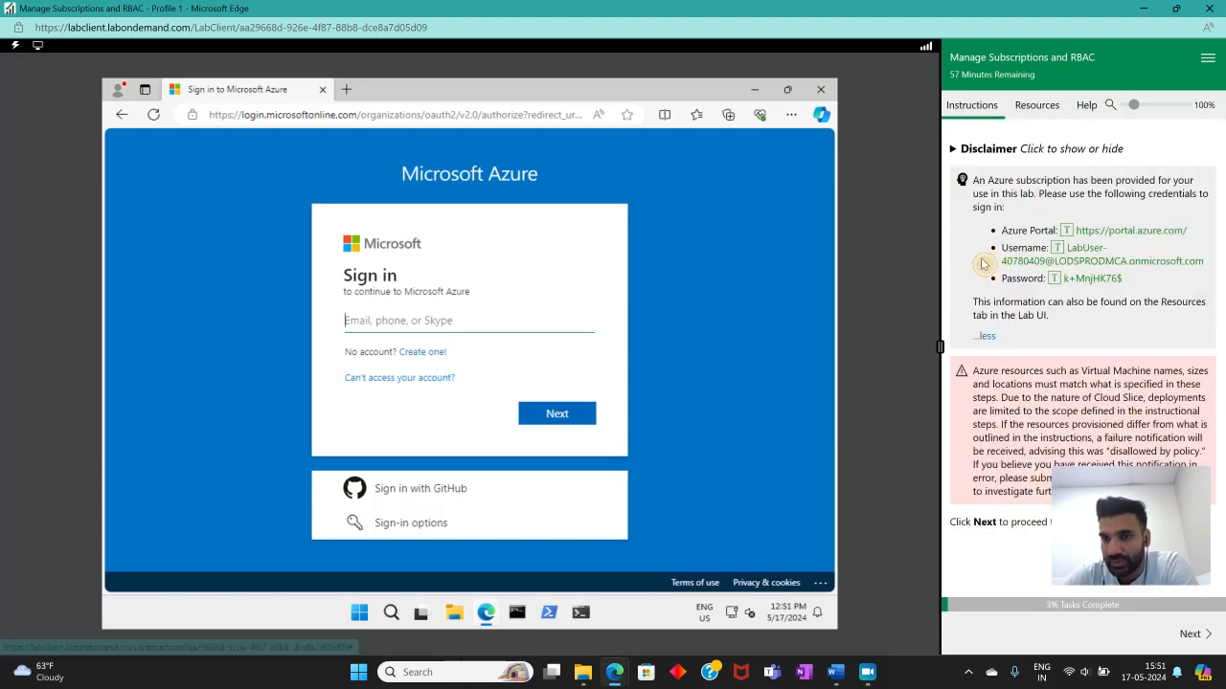
left_click(1057, 247)
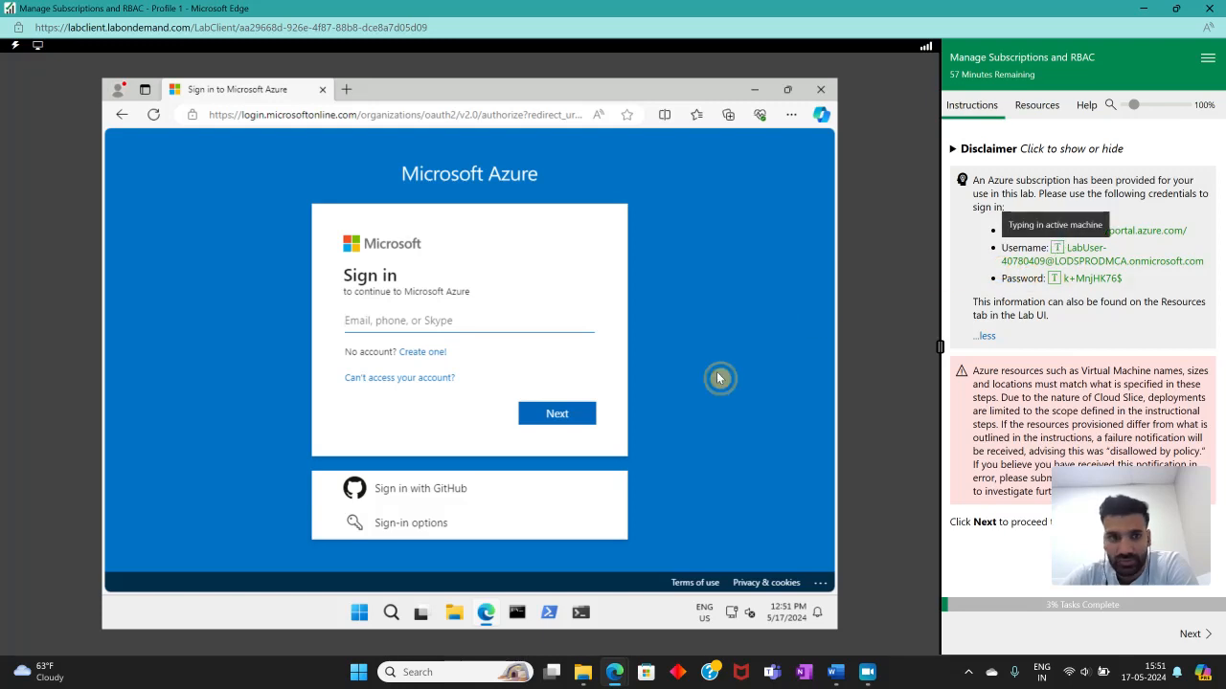
left_click(561, 419)
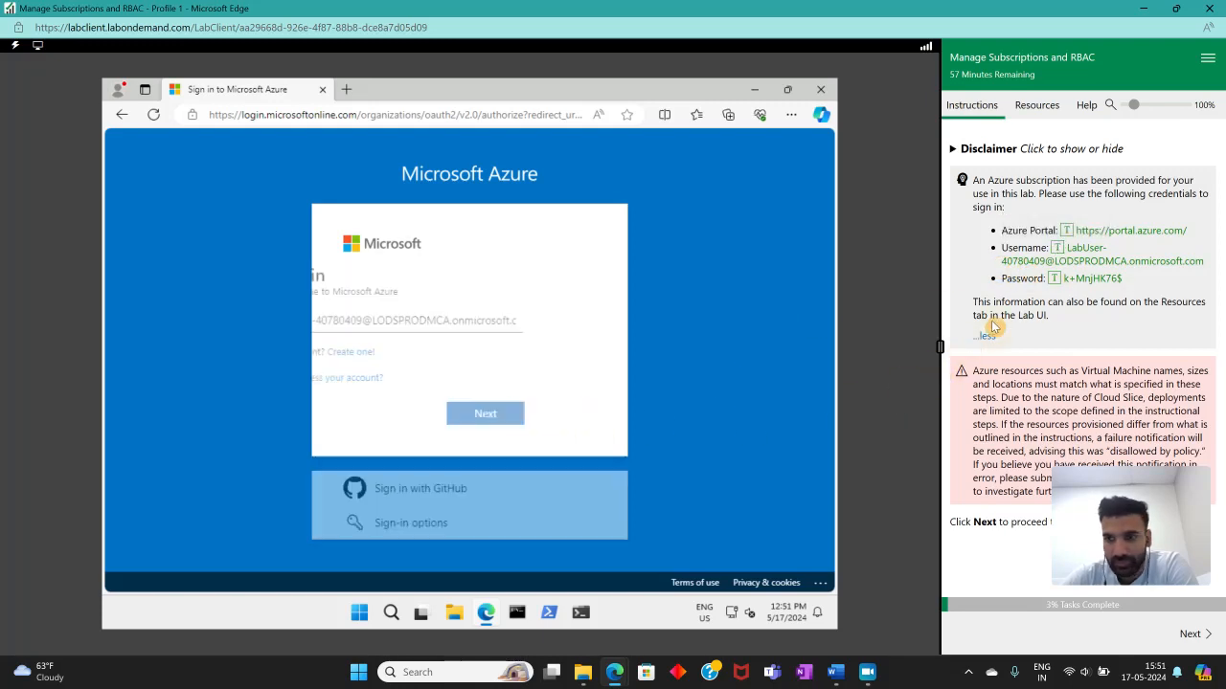
left_click(1053, 278)
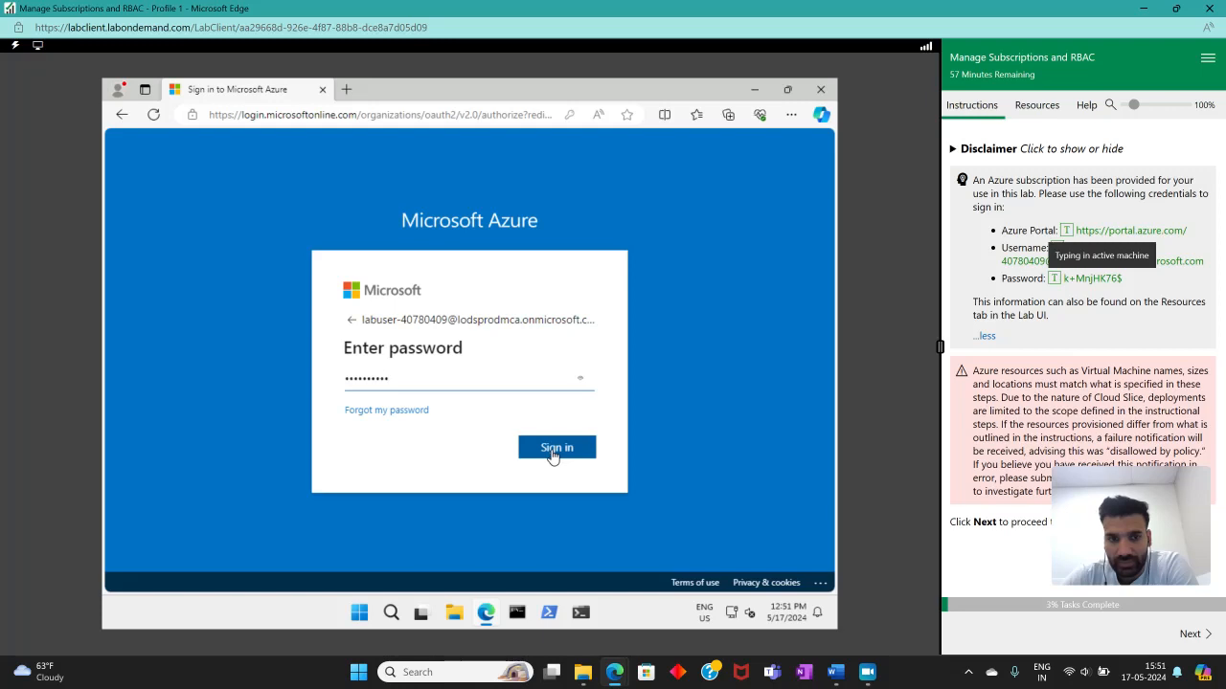
left_click(553, 456)
left_click(1191, 634)
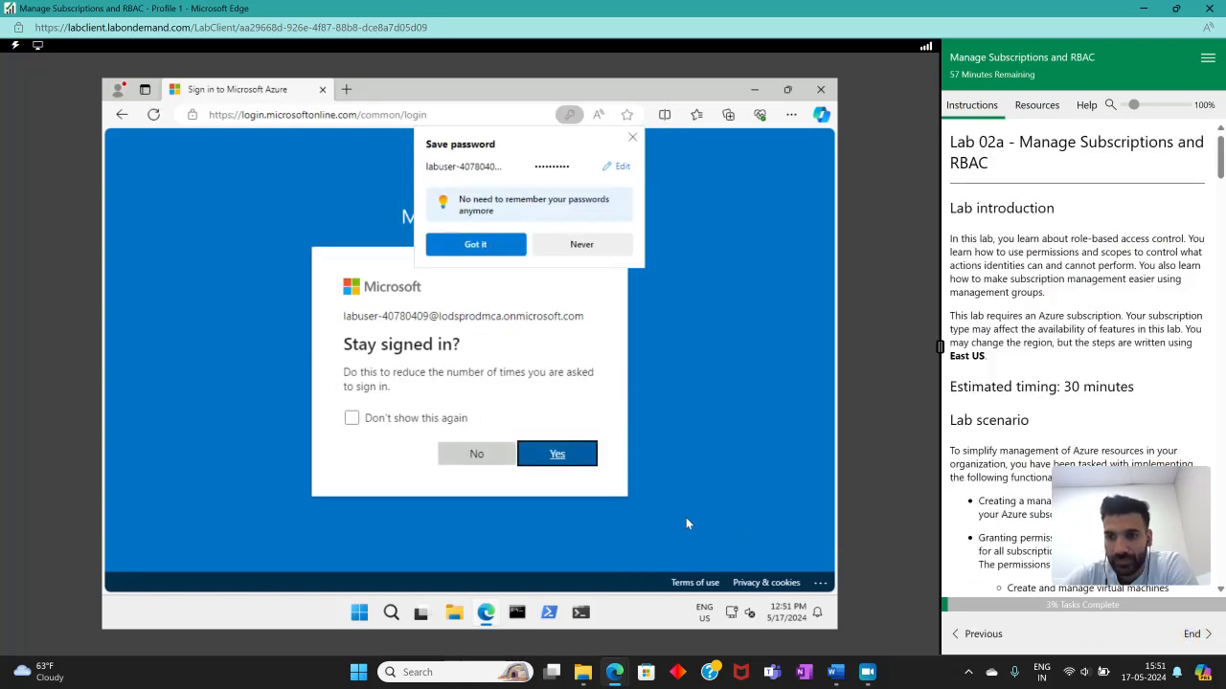
- Stay signed in, decline syncing the browser profile, and dismiss the password notice, Azure welcome tour and usage tip
left_click(475, 245)
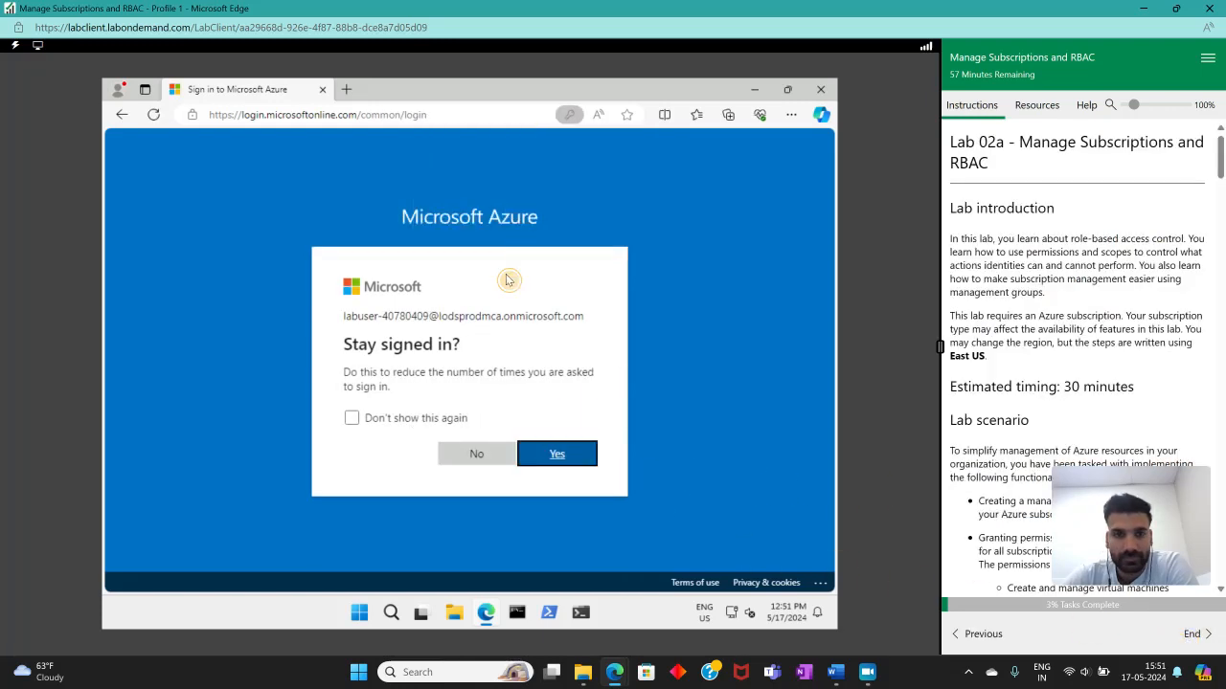
left_click(557, 454)
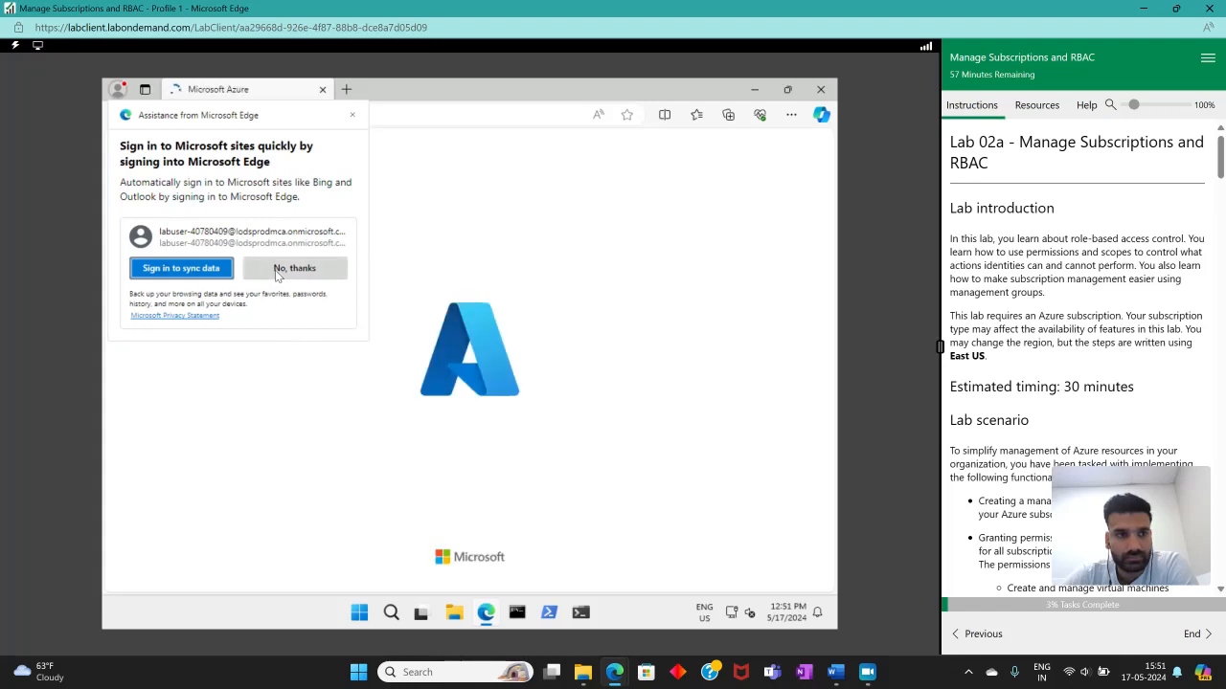
left_click(294, 268)
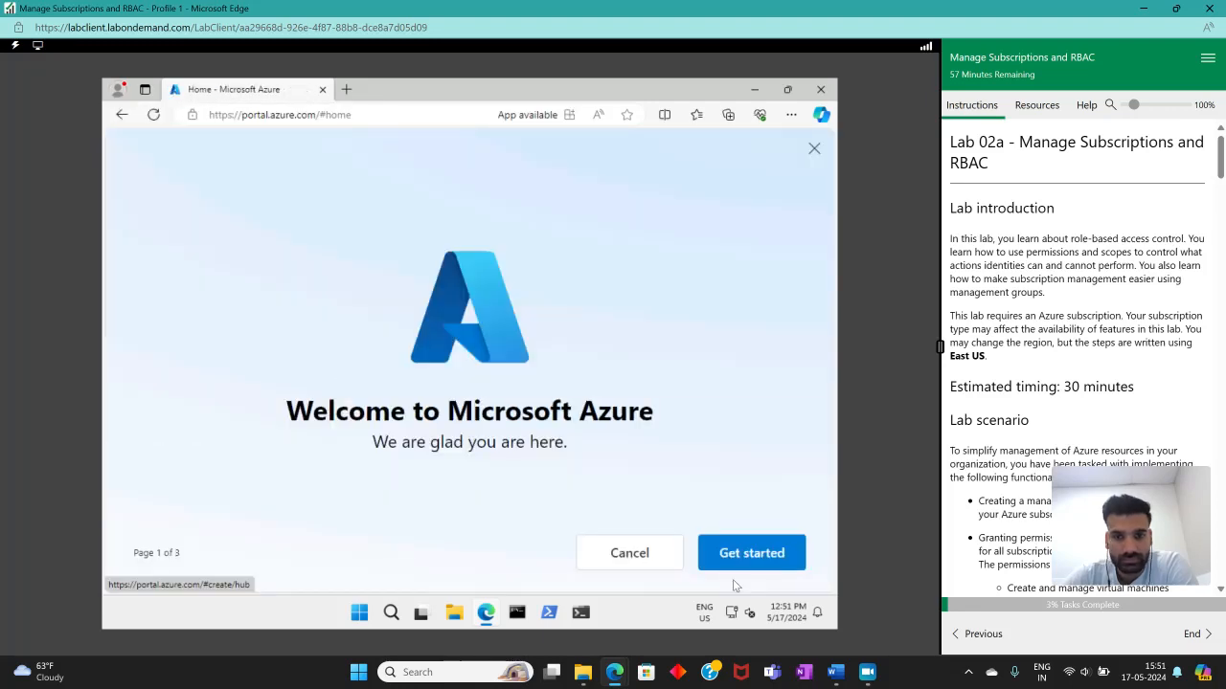
left_click(658, 560)
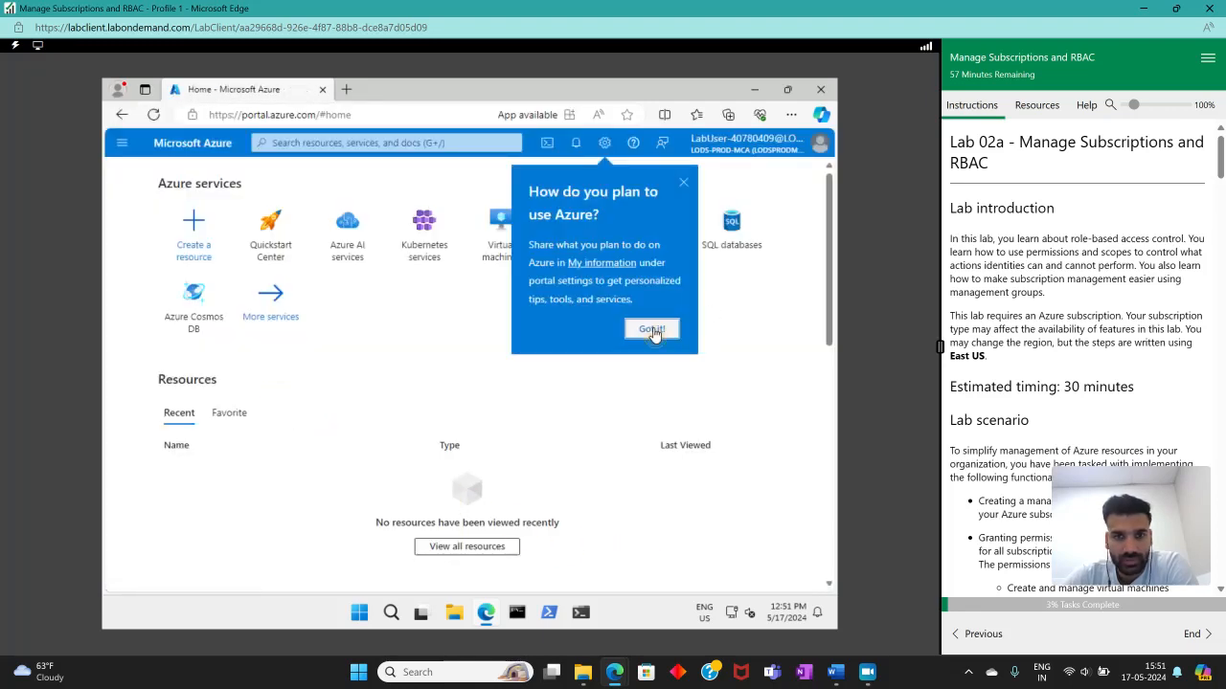
left_click(652, 329)
- Mark instruction 2 as complete, search the Azure portal for "microsoft ent" and open Microsoft Entra ID
scroll(1111, 416, "down", 15)
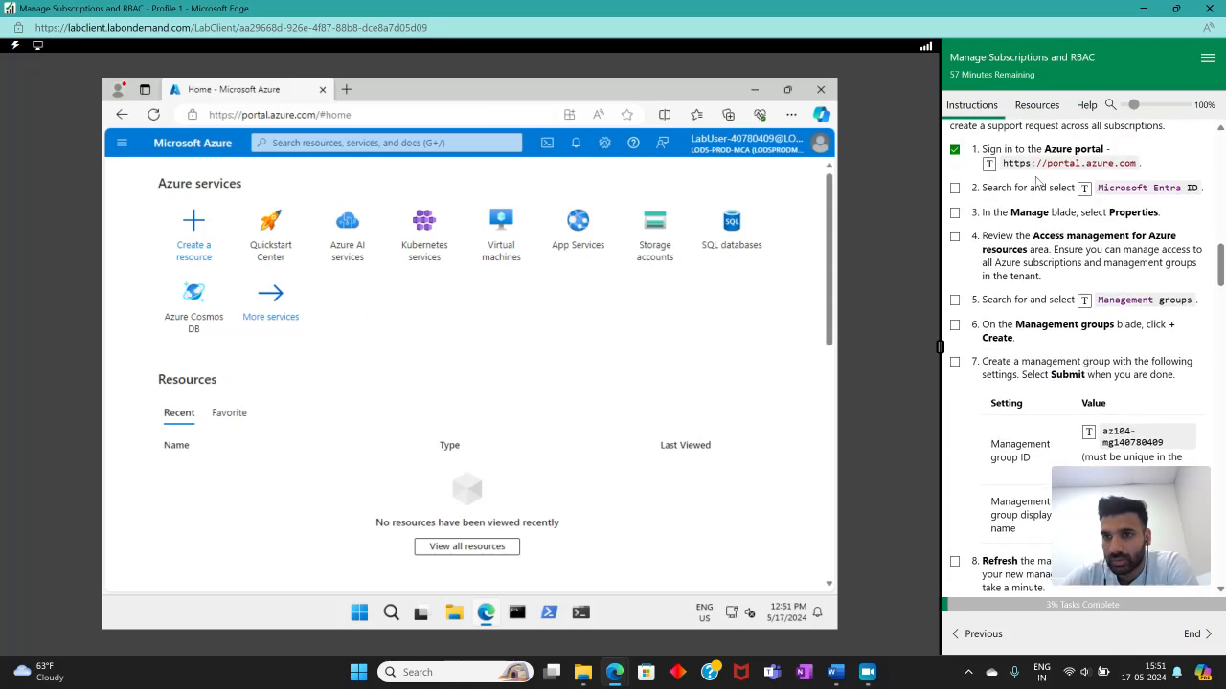
left_click(955, 189)
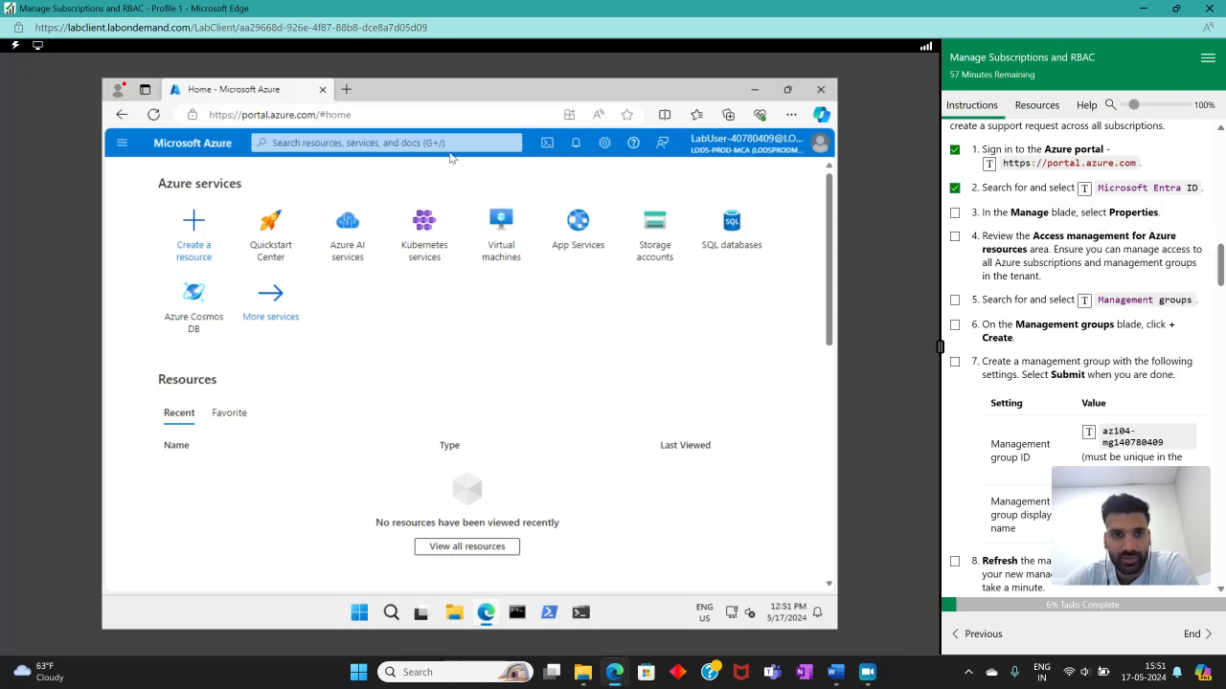
left_click(440, 143)
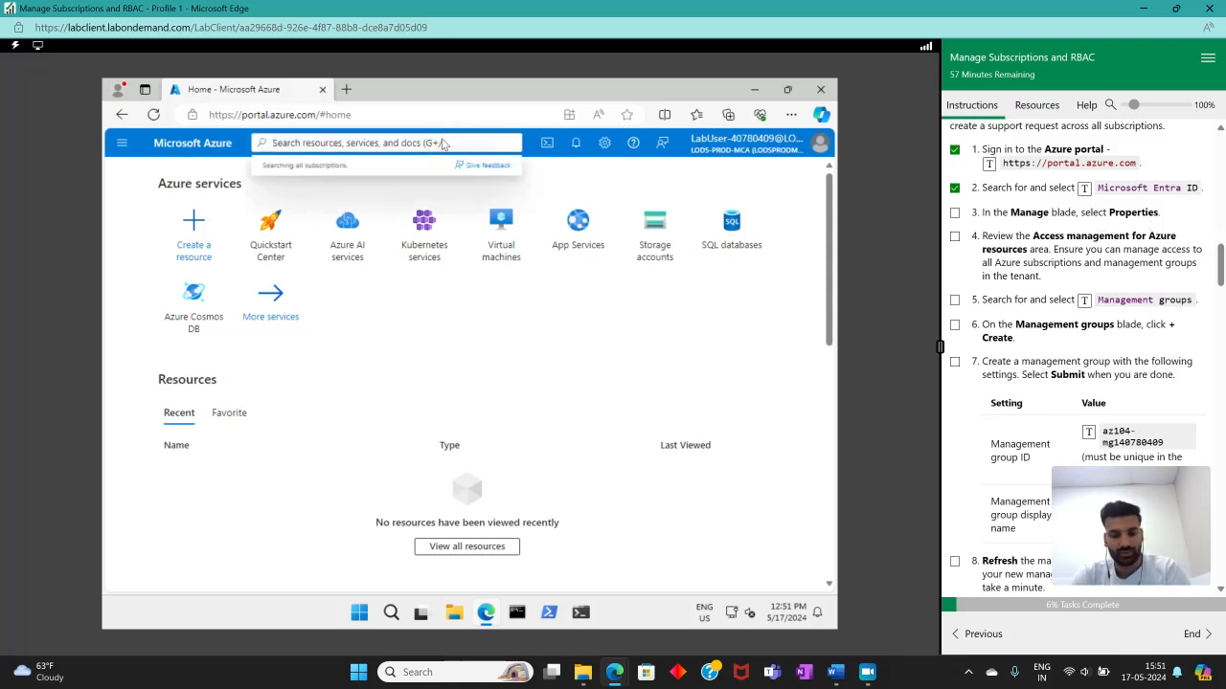
type("microsf")
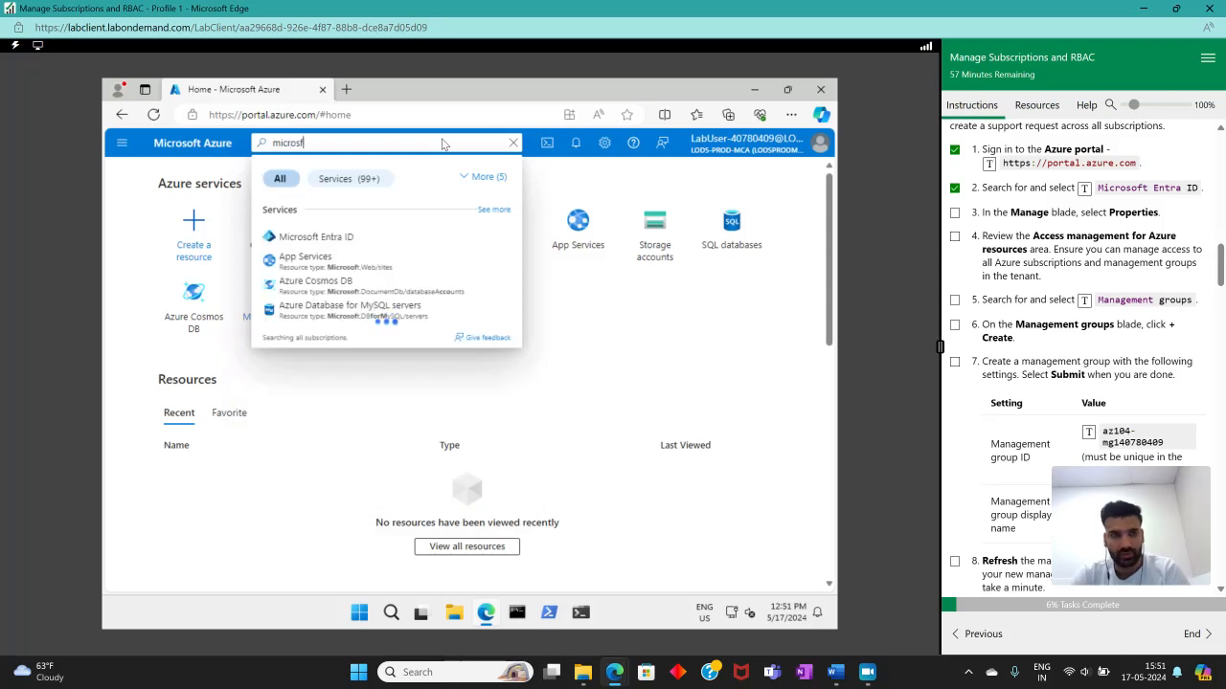
key("BackSpace")
type("oft")
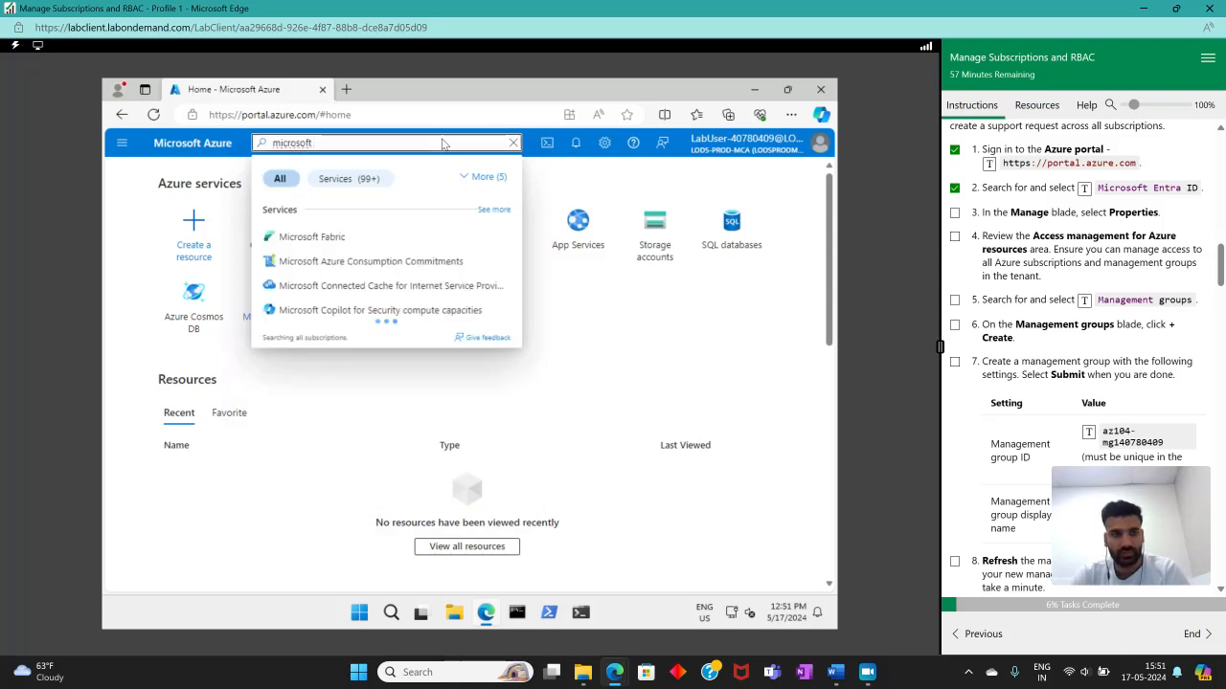
type(" ent")
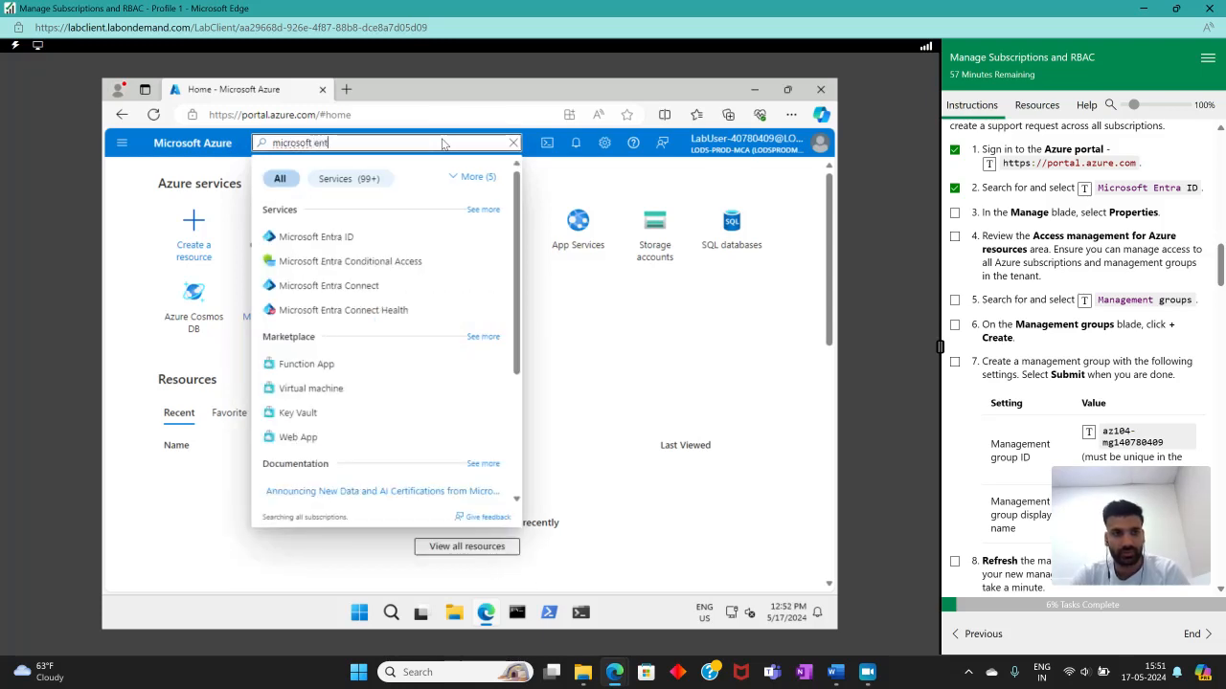
left_click(335, 238)
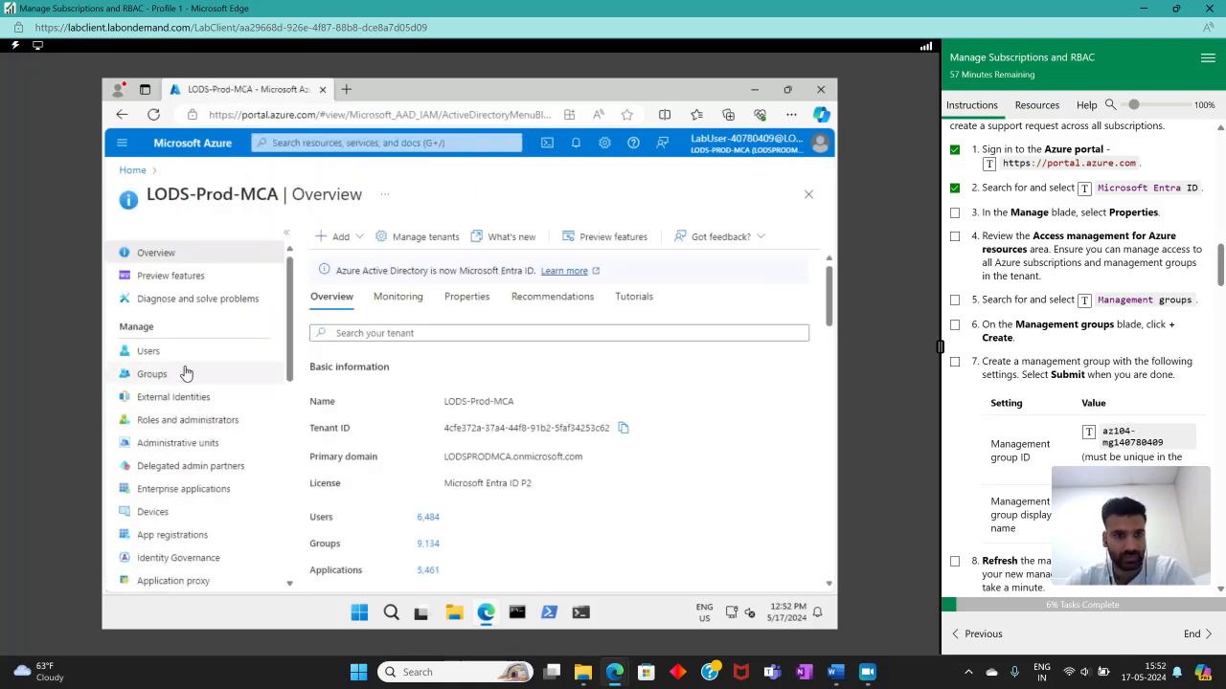
- Open the Properties page of the LODS-Prod-MCA tenant from its Manage section
scroll(202, 364, "down", 6)
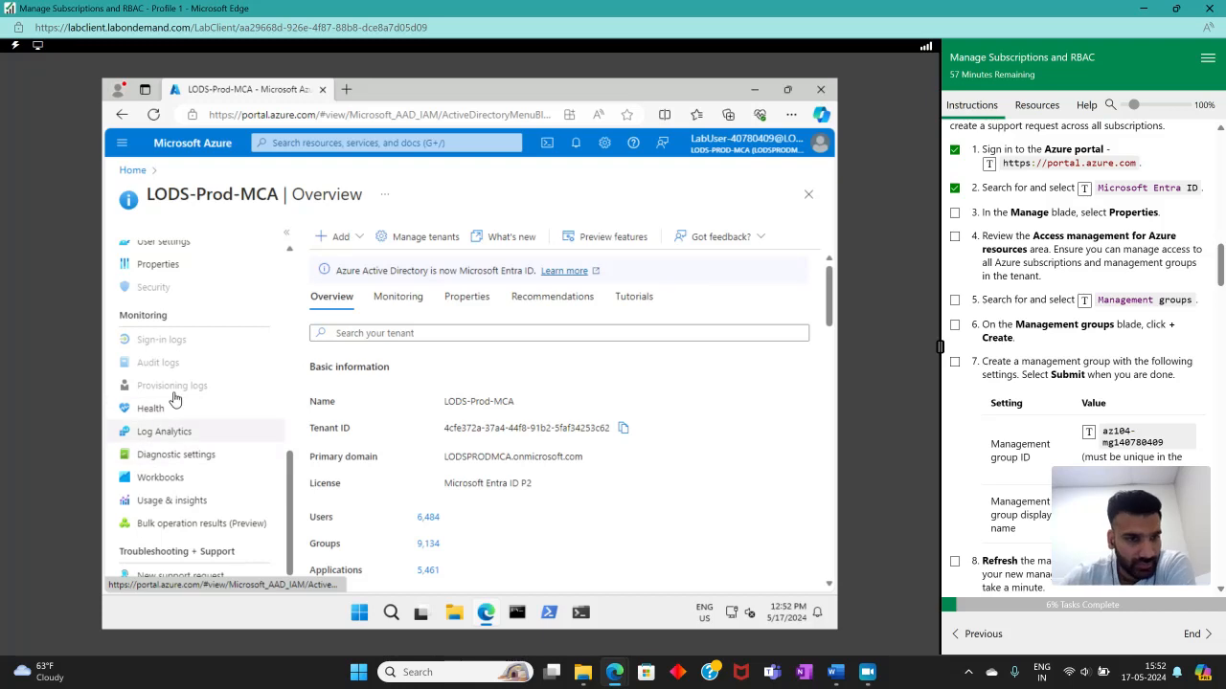
scroll(176, 391, "up", 2)
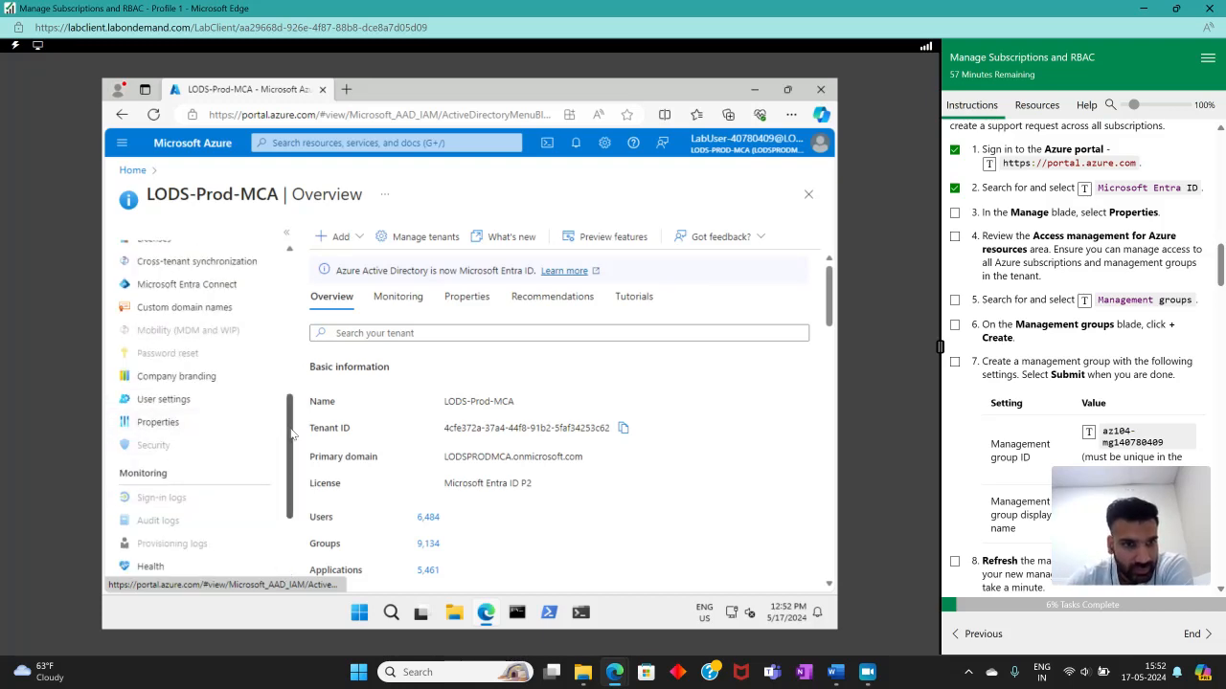
scroll(275, 412, "up", 3)
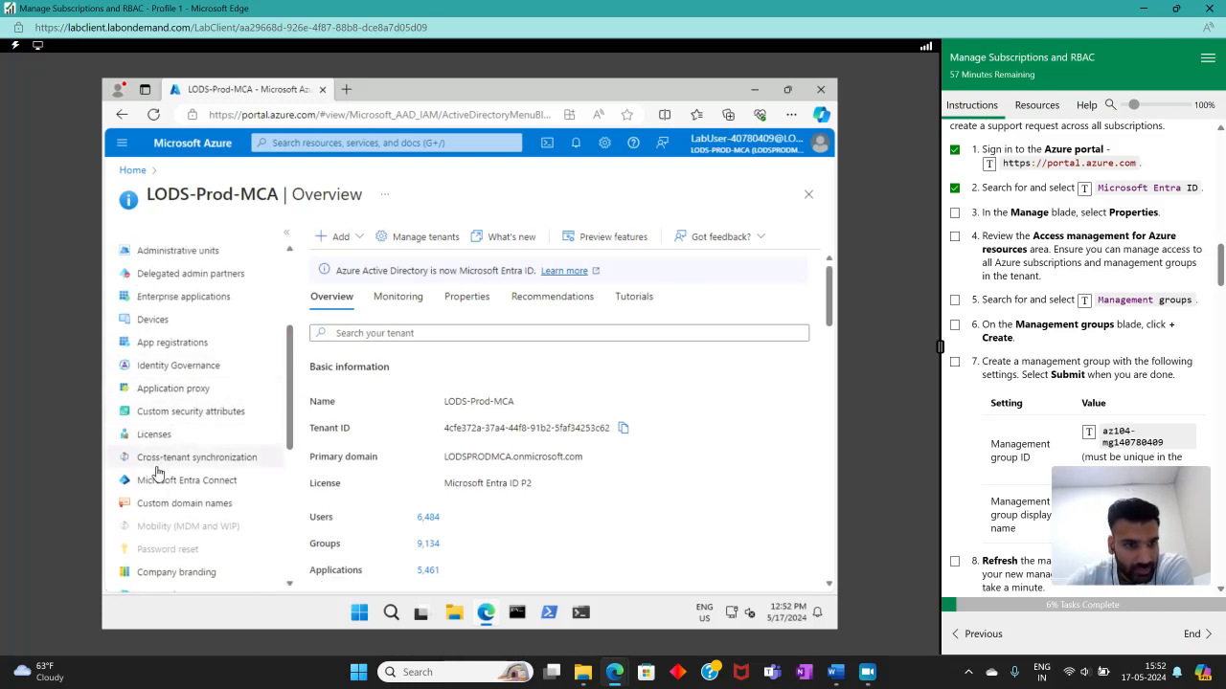
scroll(156, 501, "up", 3)
scroll(148, 374, "down", 5)
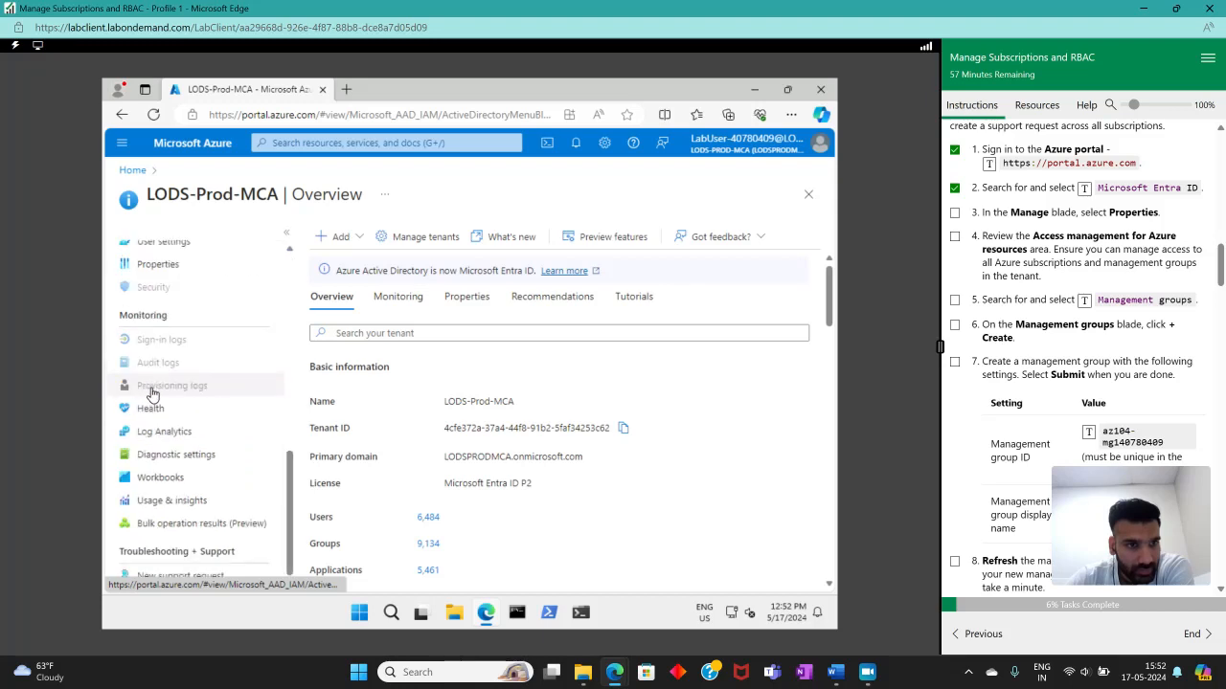
scroll(152, 388, "up", 5)
scroll(158, 398, "down", 5)
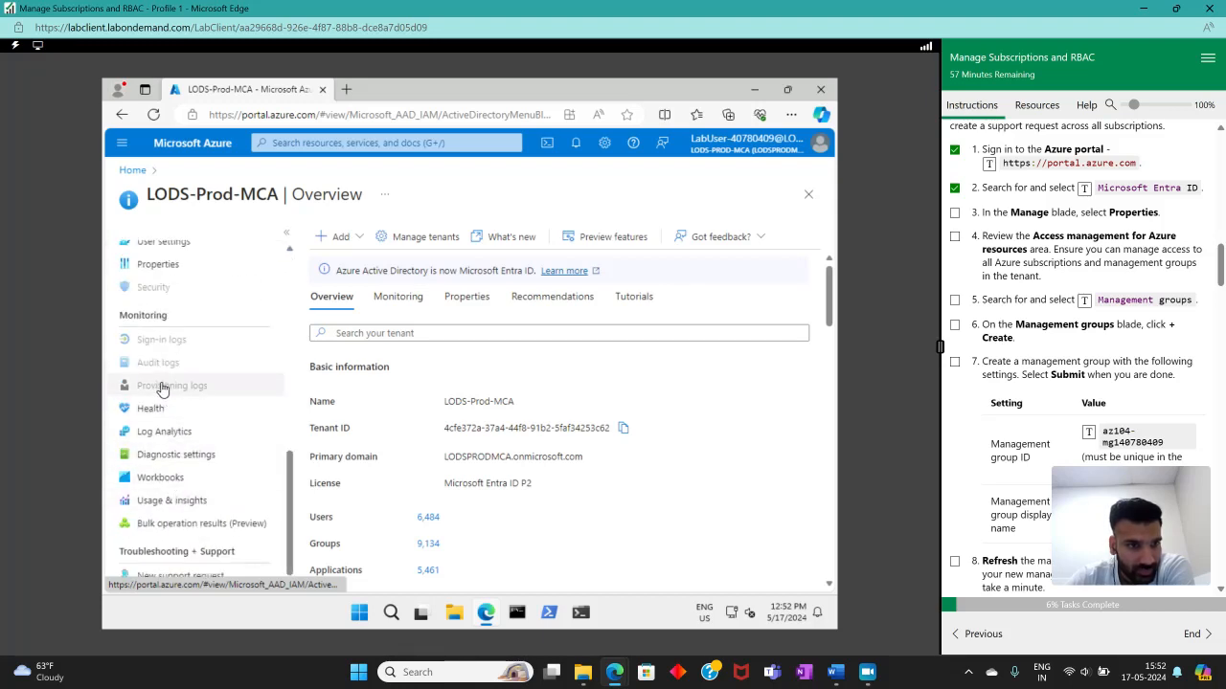
left_click(158, 265)
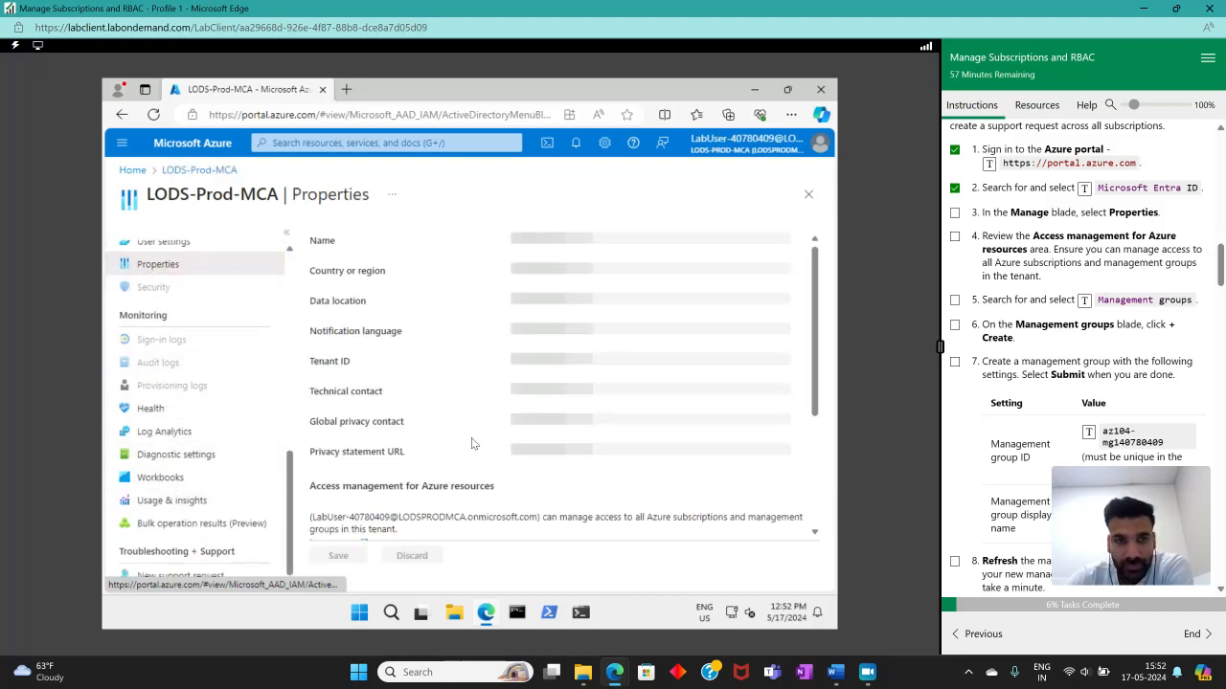
- Mark instructions 3 and 4 as complete and review the Access management for Azure resources section of the tenant's properties
left_click(953, 238)
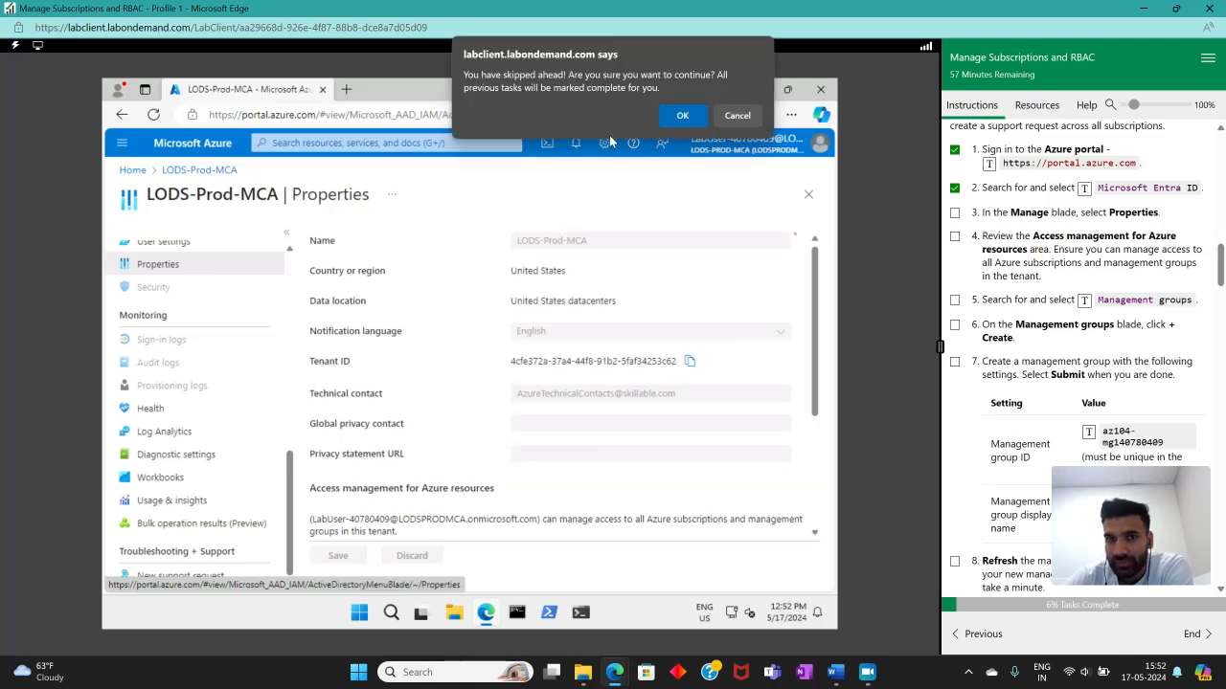
left_click(682, 115)
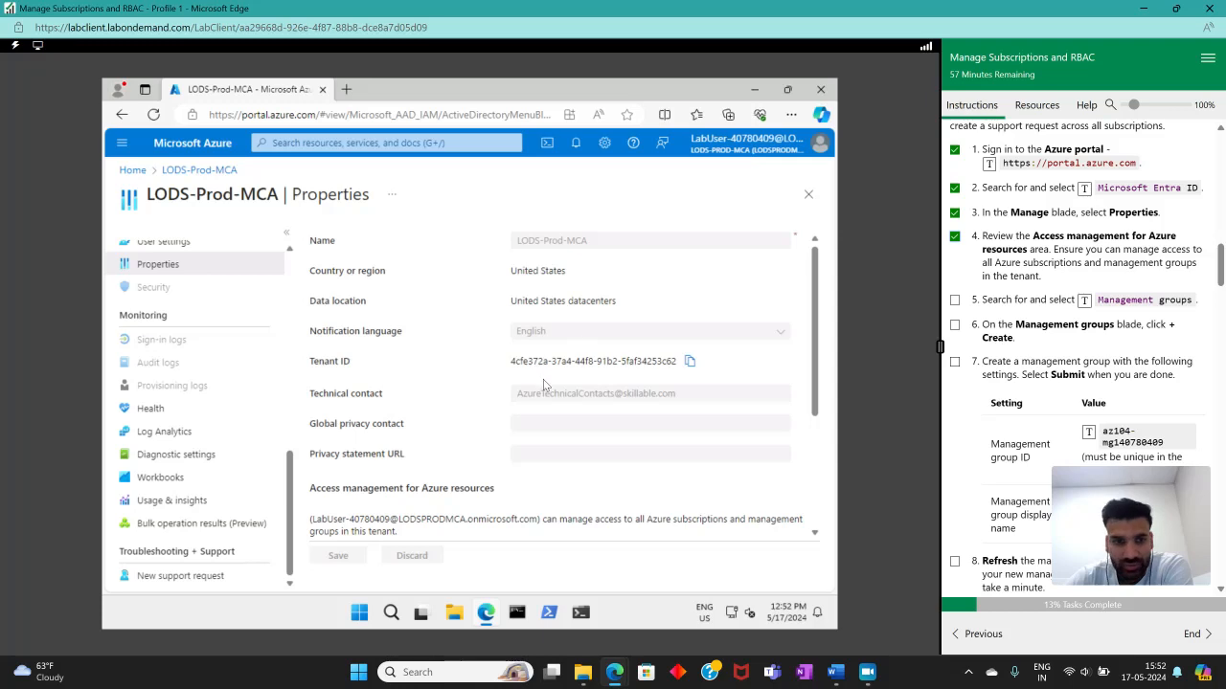
scroll(543, 382, "down", 2)
left_click_drag(306, 289, 472, 291)
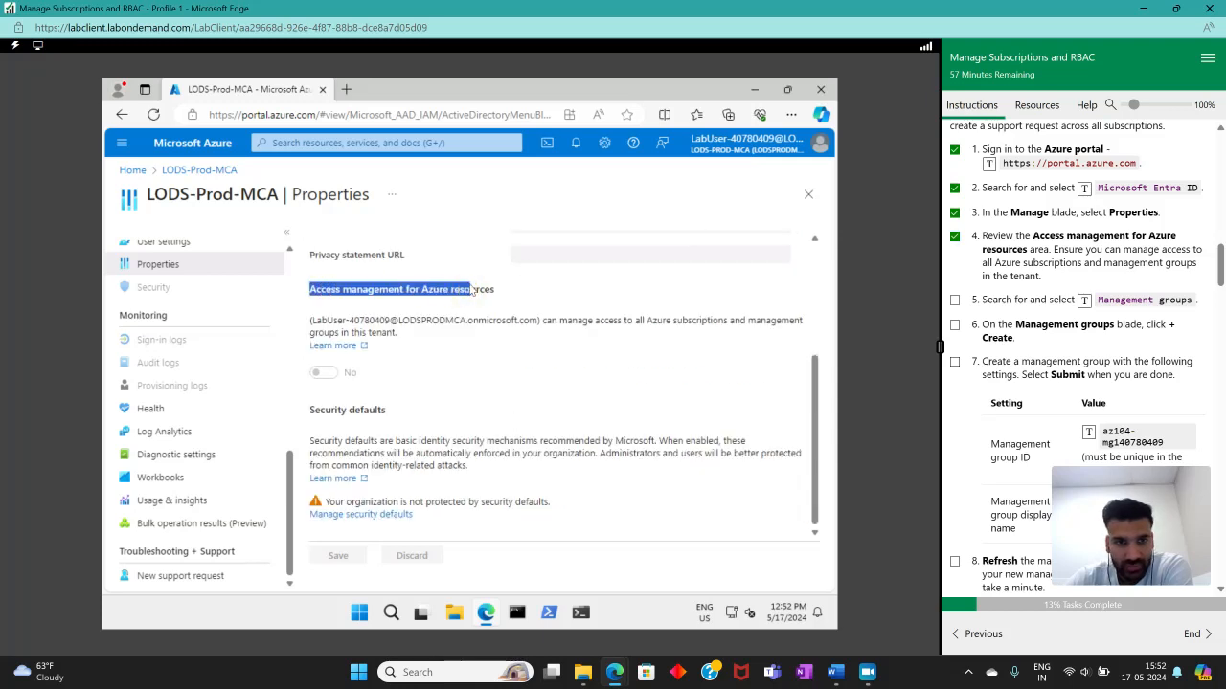
left_click(429, 360)
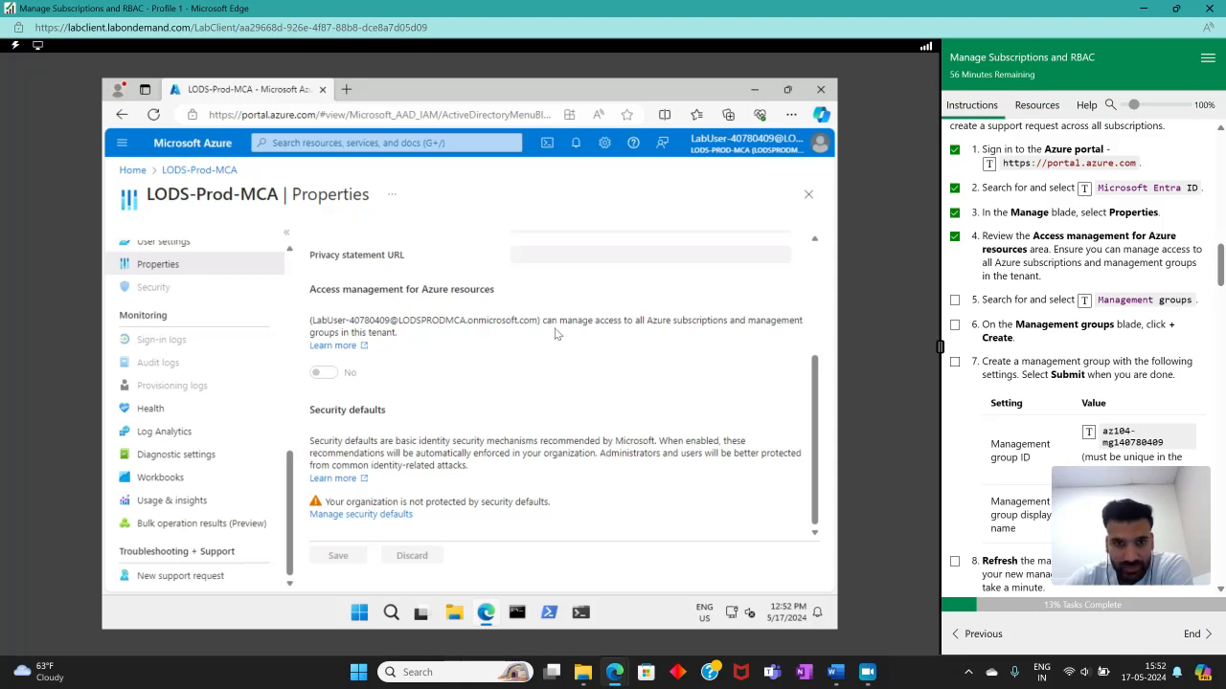
left_click_drag(312, 320, 538, 322)
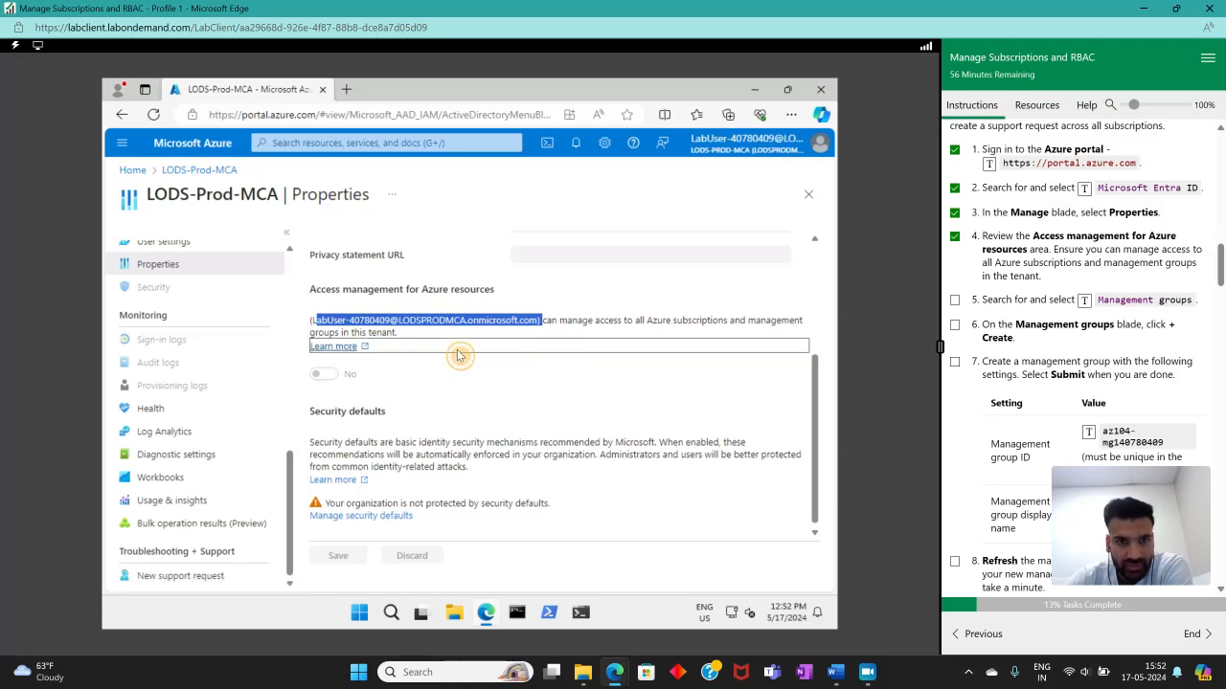
left_click(332, 345)
left_click(494, 89)
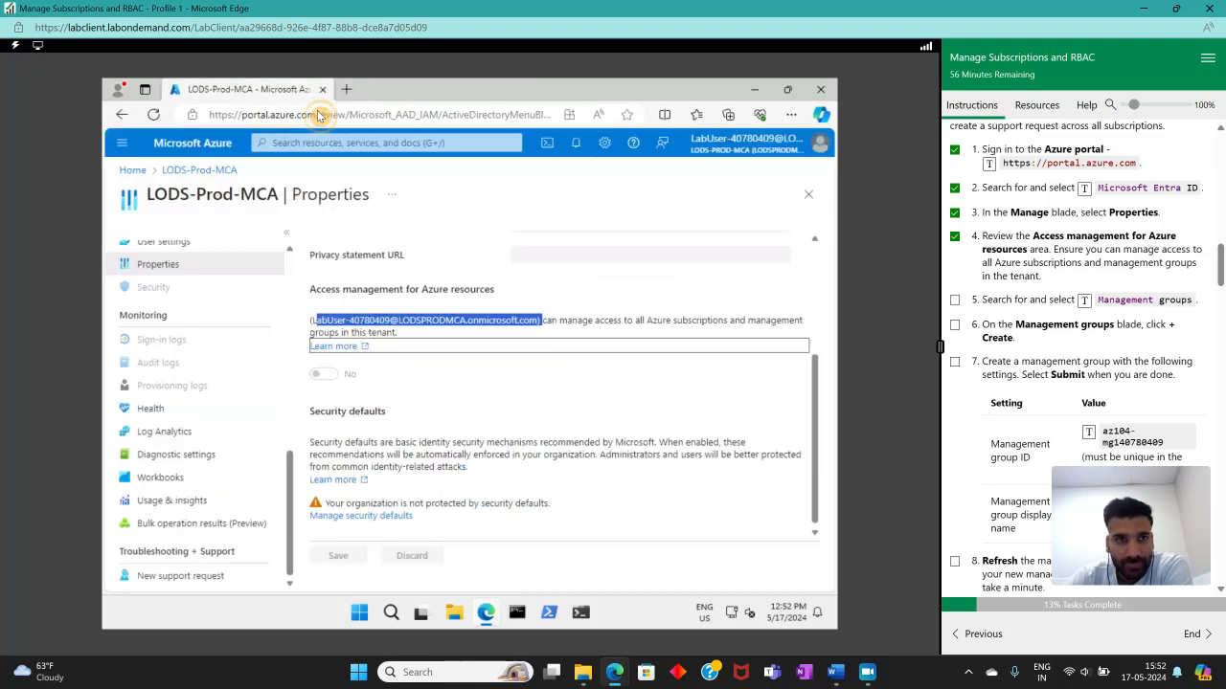
left_click(506, 408)
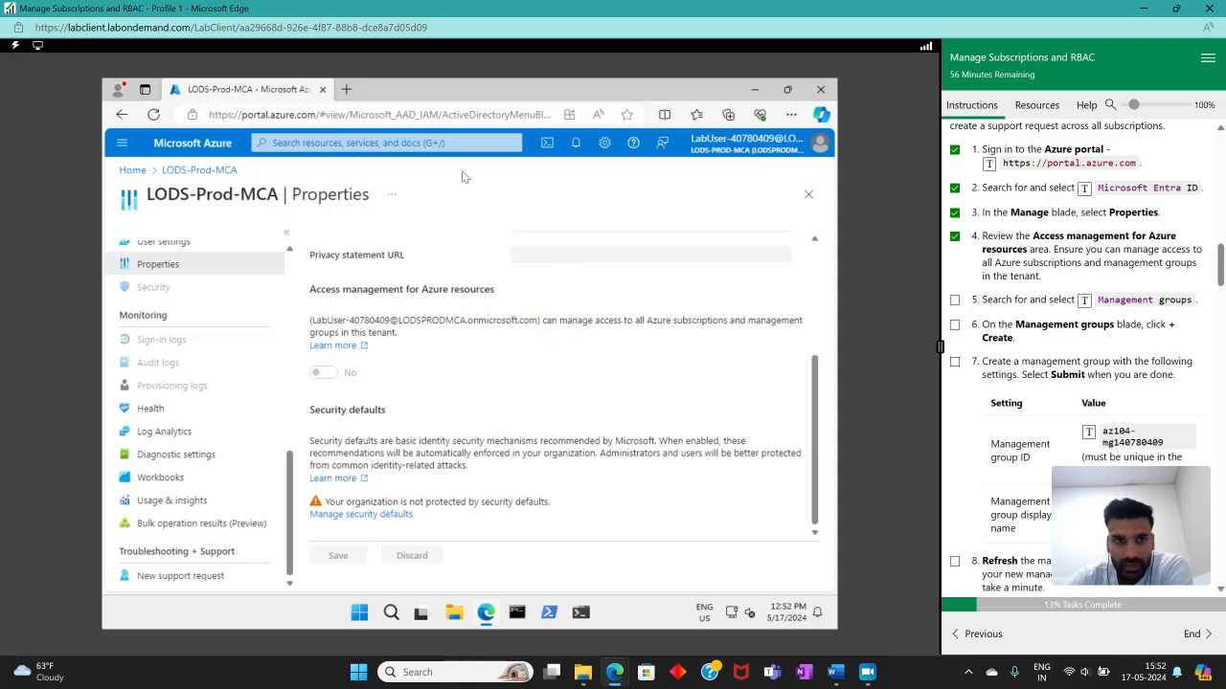
- Search the portal for "Management groups", open that service, and mark instructions 5 and 6 as complete
left_click(429, 144)
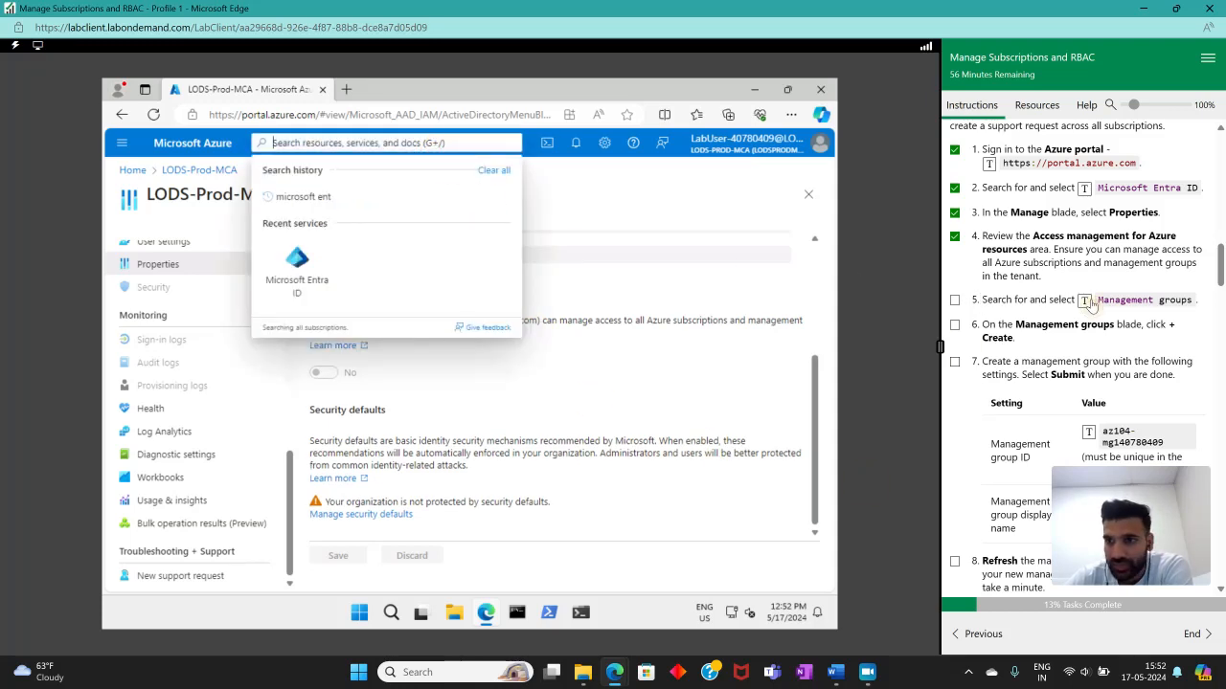
left_click(1087, 301)
left_click(955, 300)
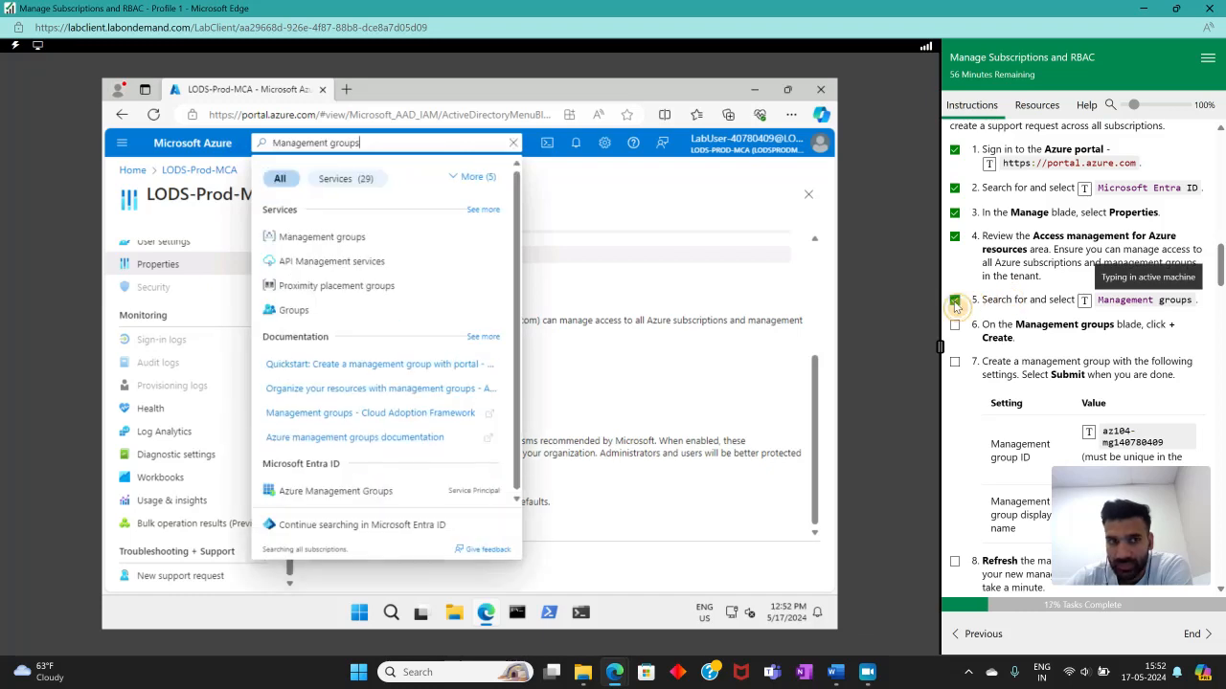
left_click(331, 238)
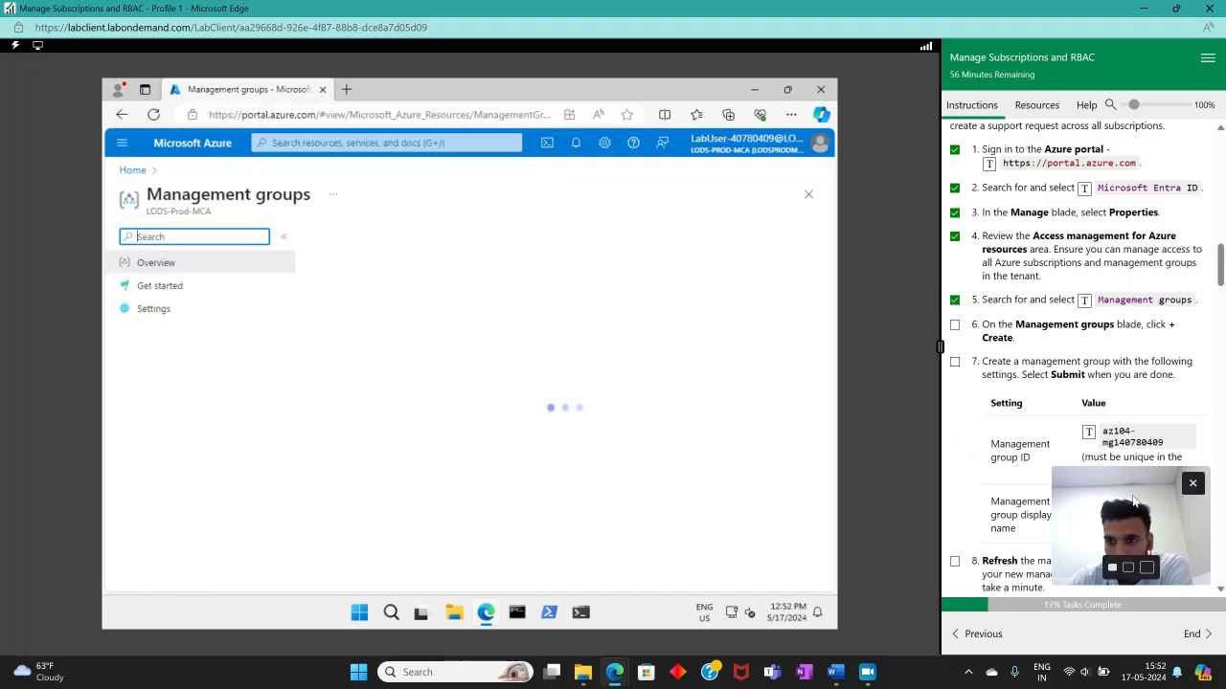
left_click(955, 326)
- Create a management group using az104-mg140780409 as both its ID and display name
scroll(983, 322, "down", 3)
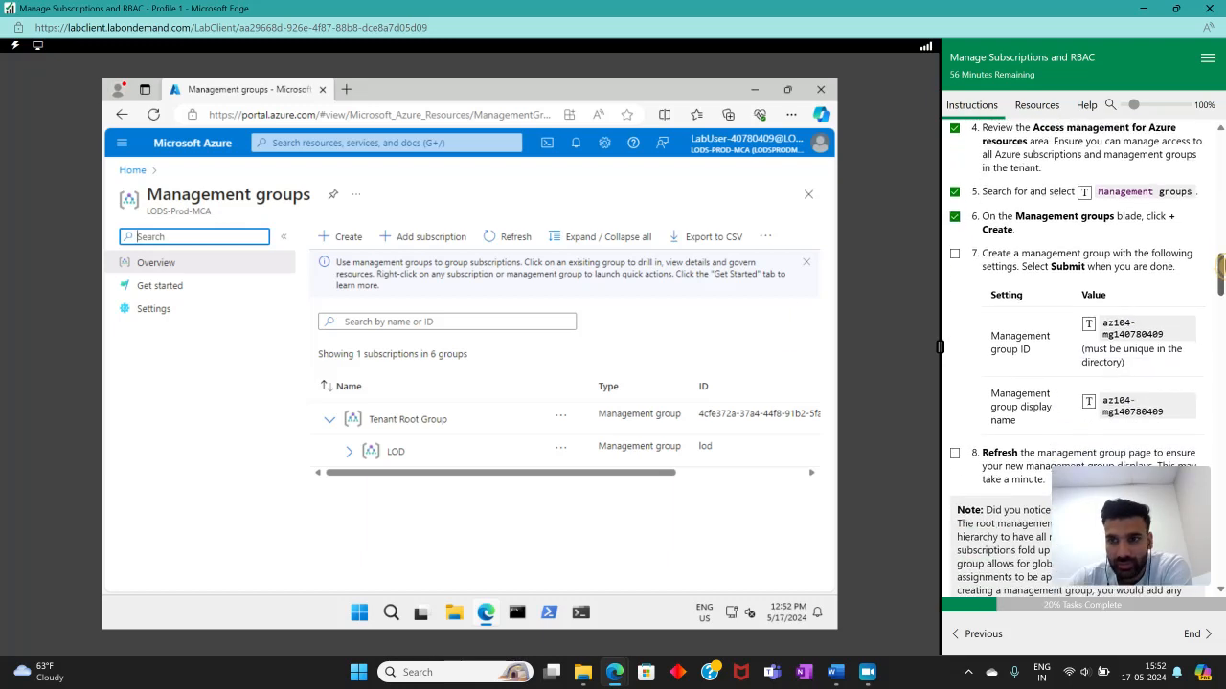
left_click(337, 236)
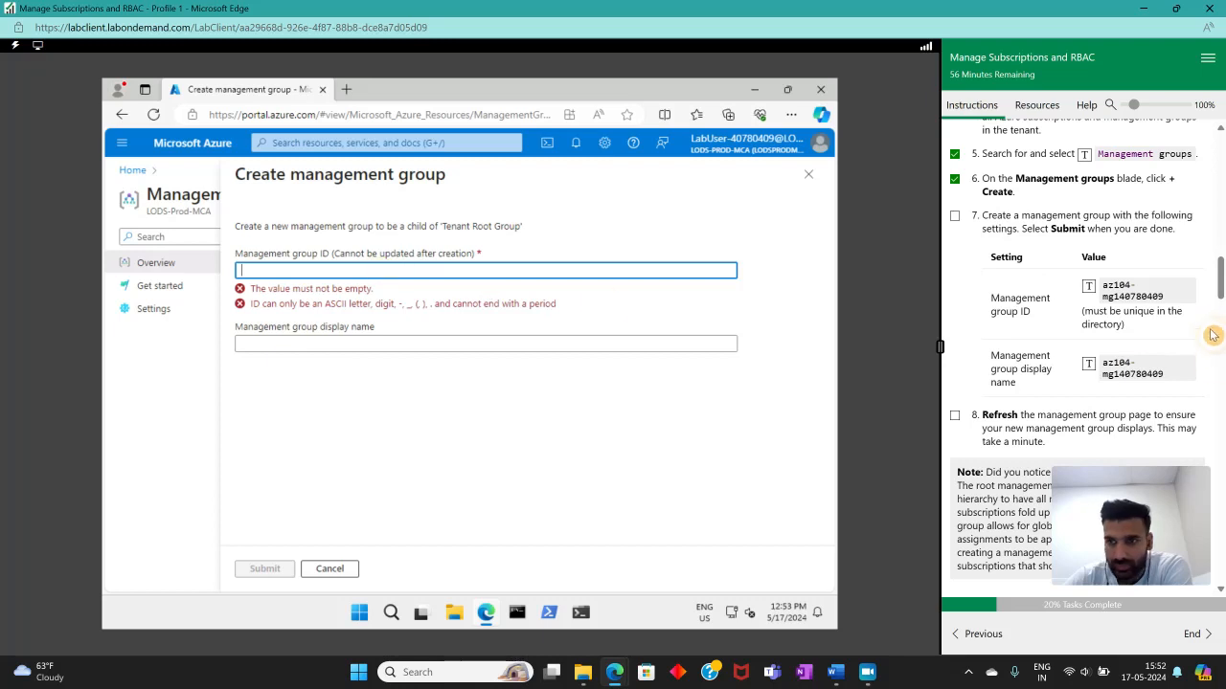
left_click(1091, 287)
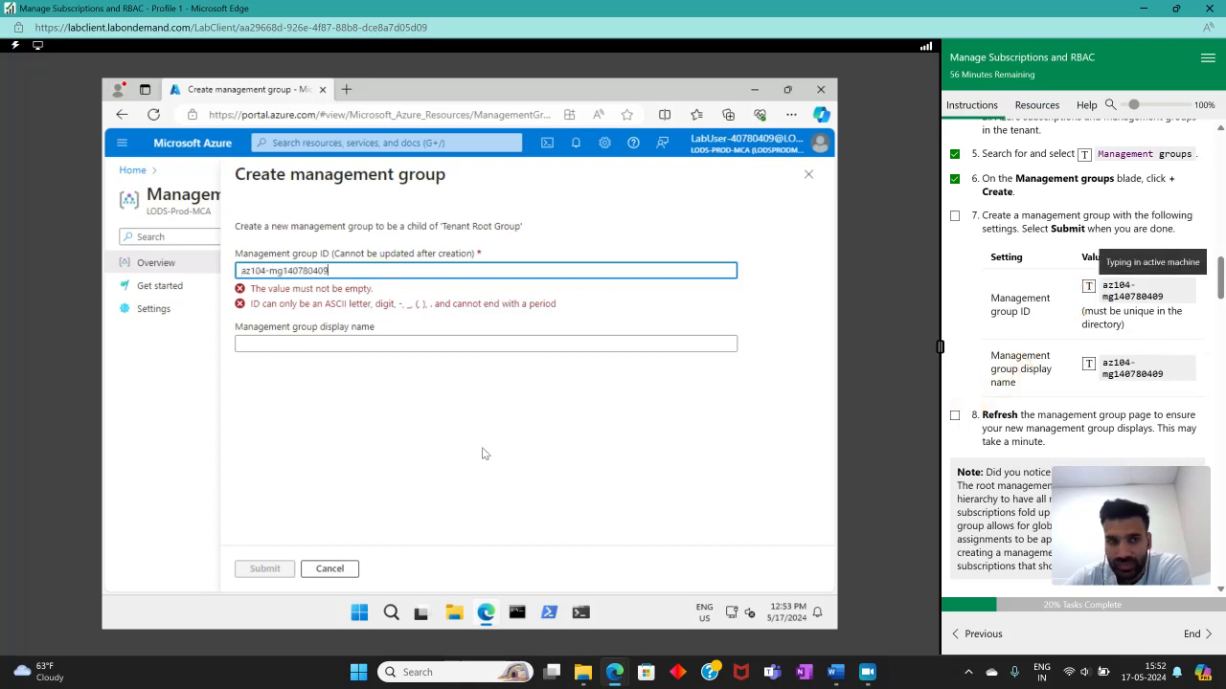
left_click(302, 343)
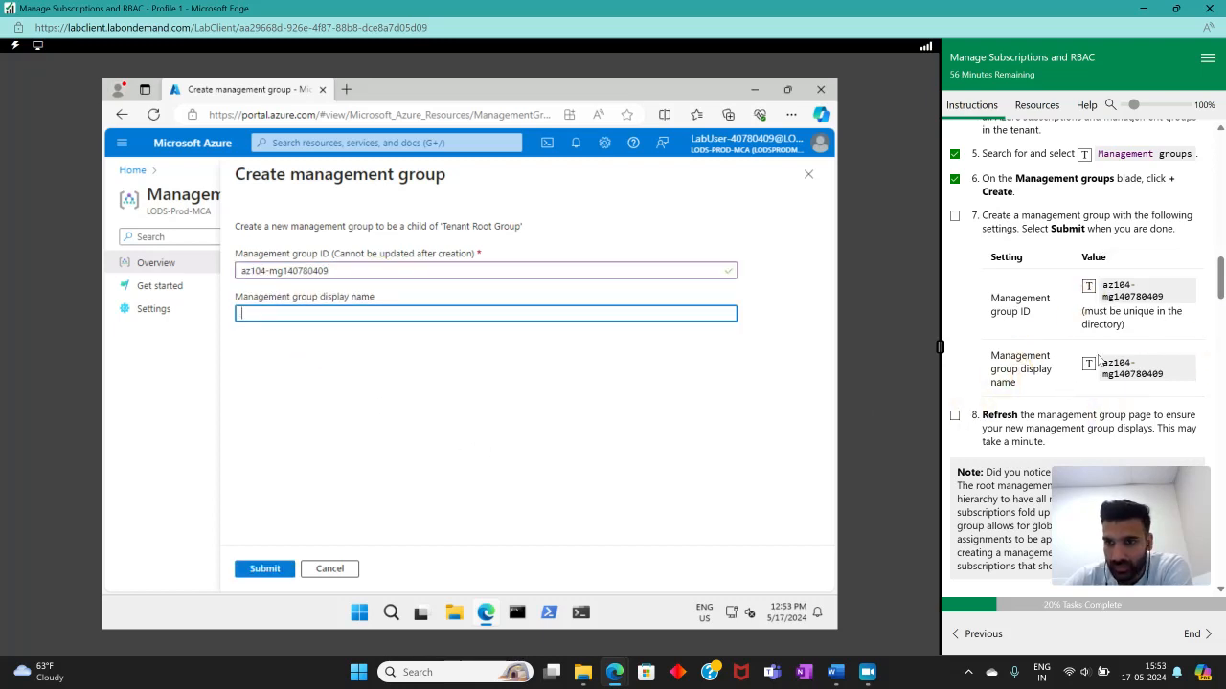
left_click(1091, 366)
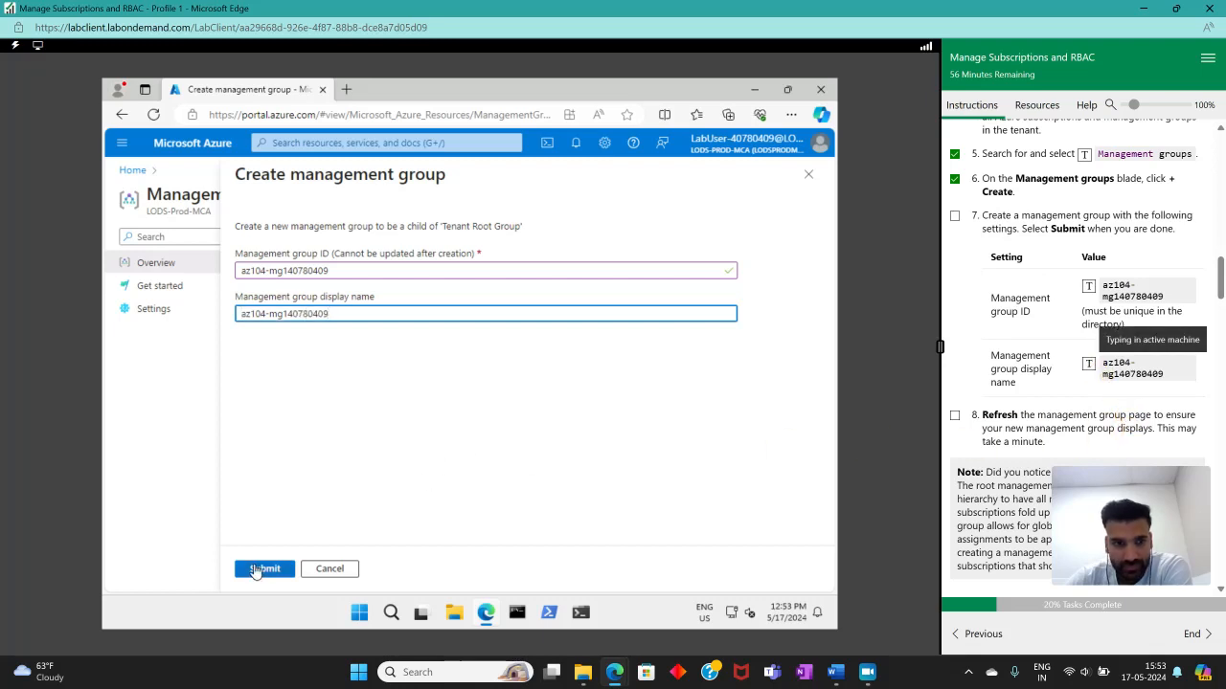
left_click(259, 568)
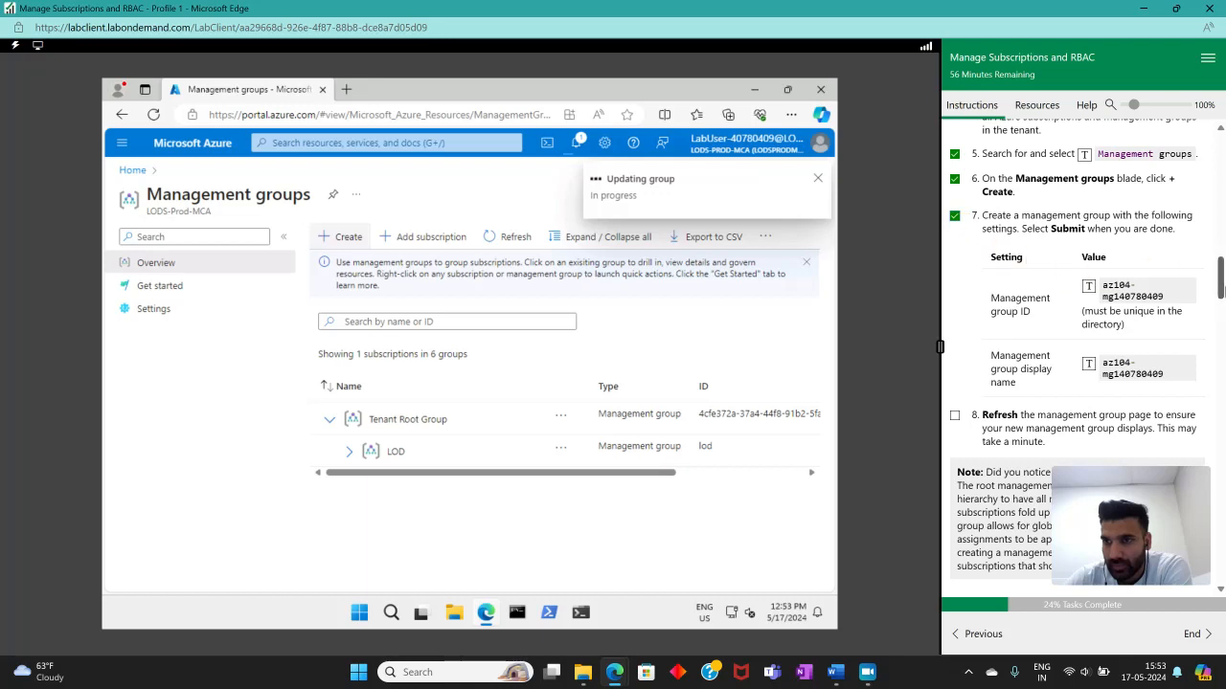
- Mark instruction 8 as complete, refresh the management groups list until the new group is listed, and dismiss the group update notification
scroll(1219, 313, "down", 3)
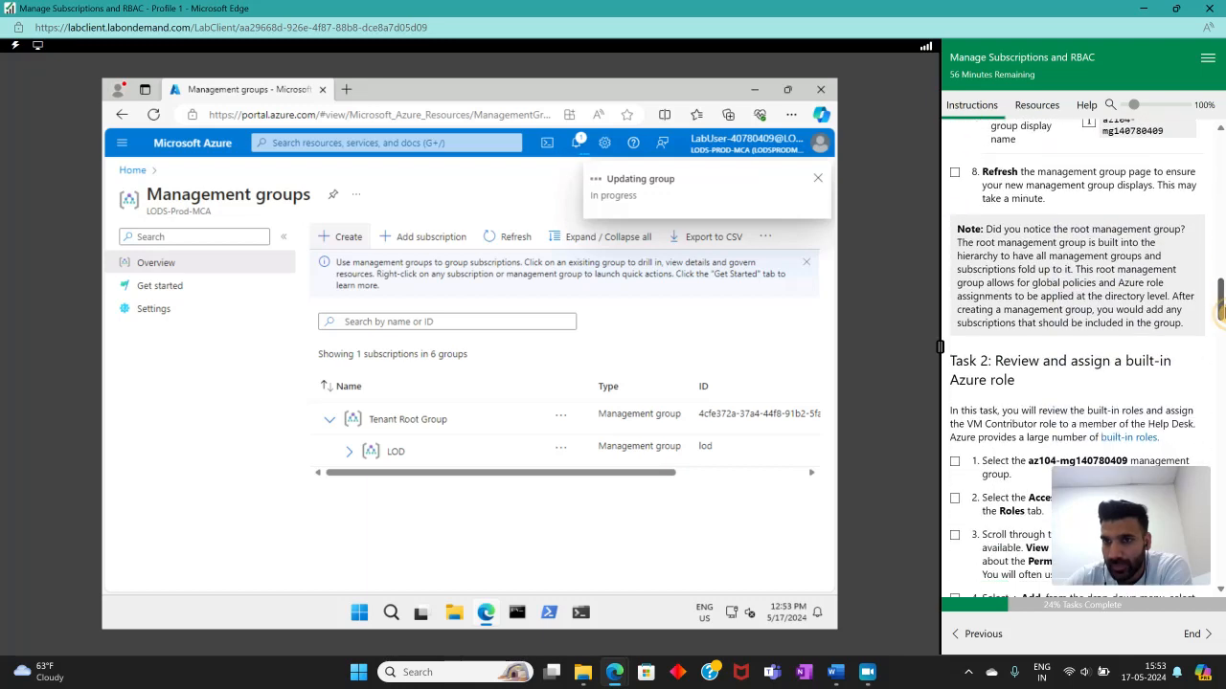
left_click(955, 172)
left_click(506, 237)
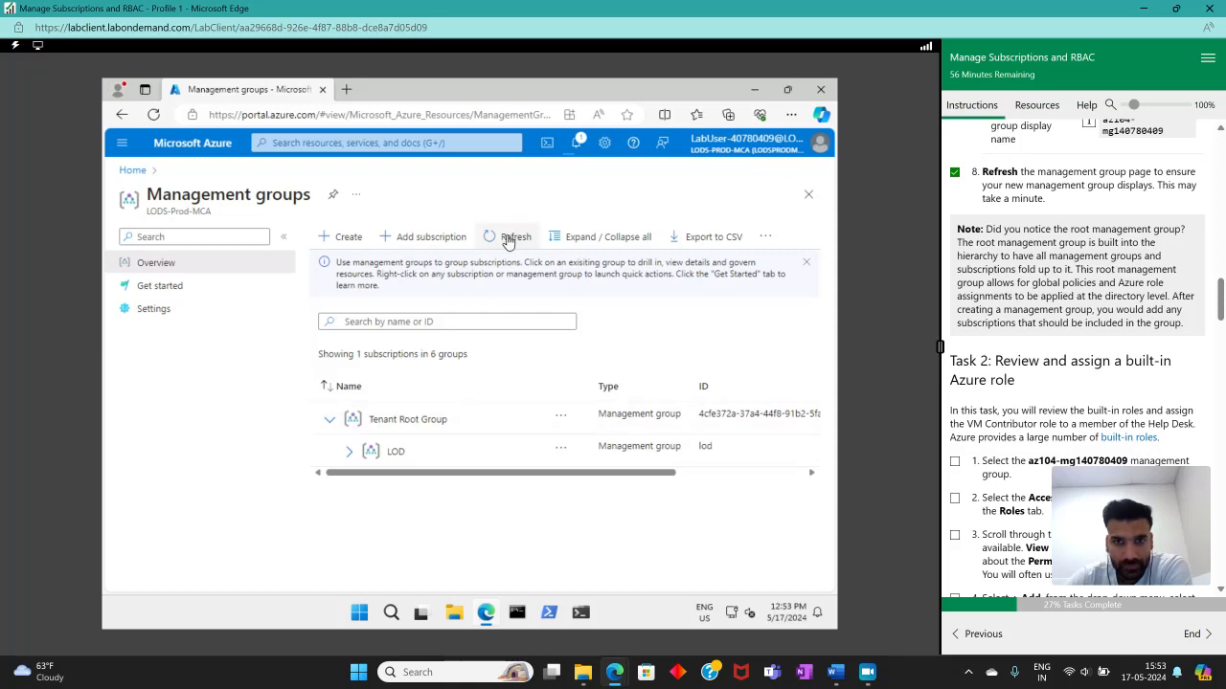
left_click(508, 239)
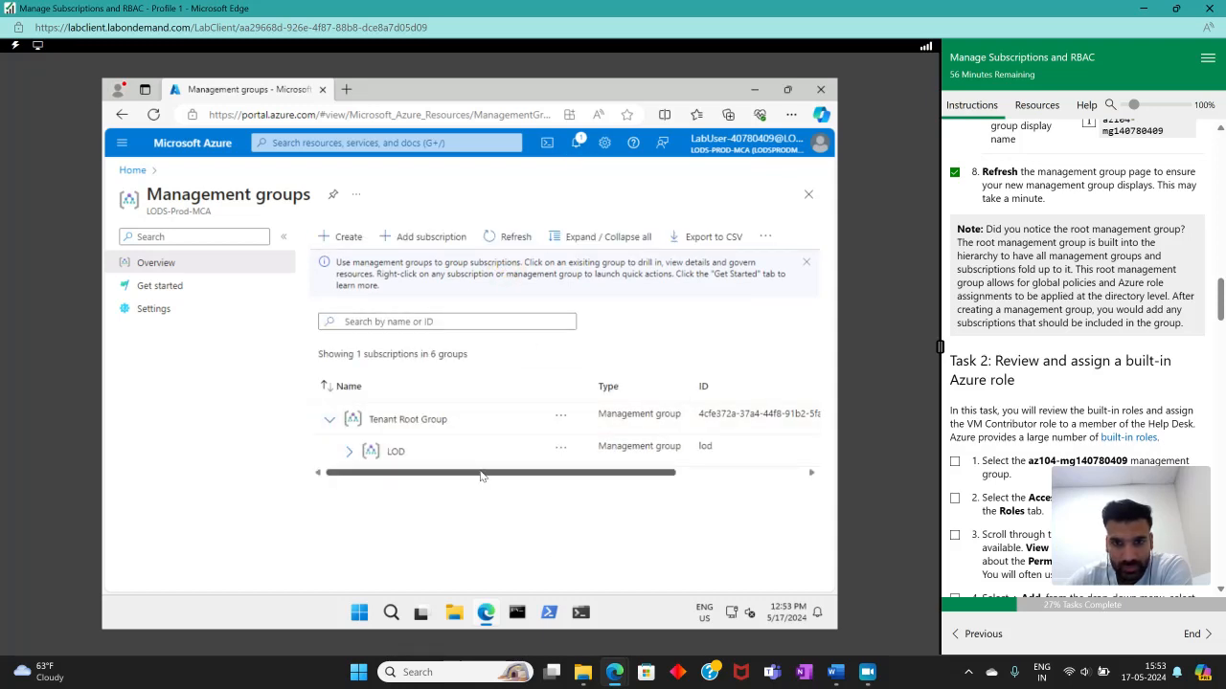
mouse_move(497, 474)
left_mouse_down()
mouse_move(585, 477)
mouse_move(476, 466)
left_mouse_up()
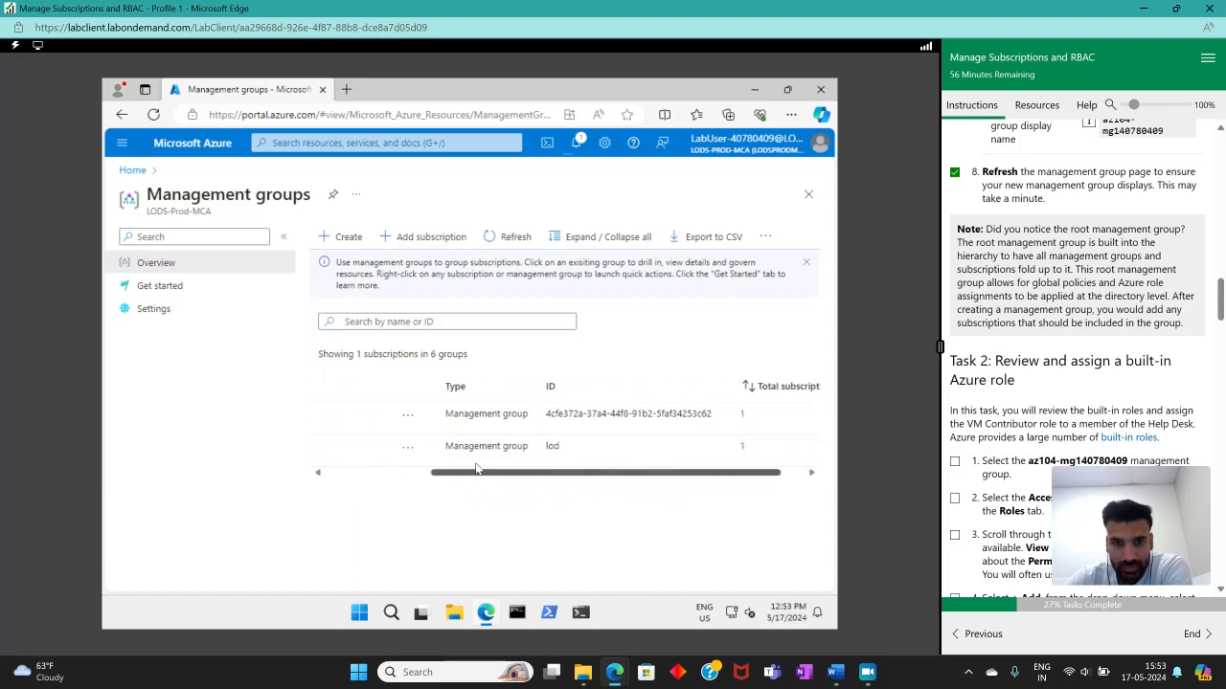
left_click(488, 236)
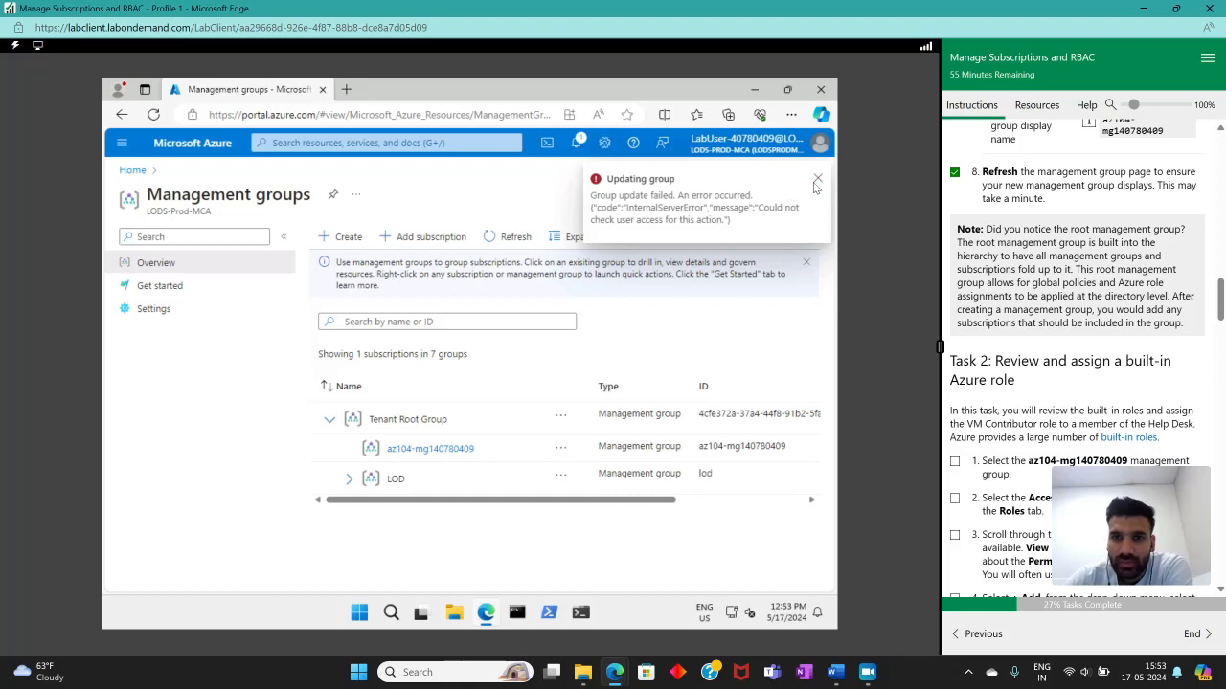
left_click(488, 236)
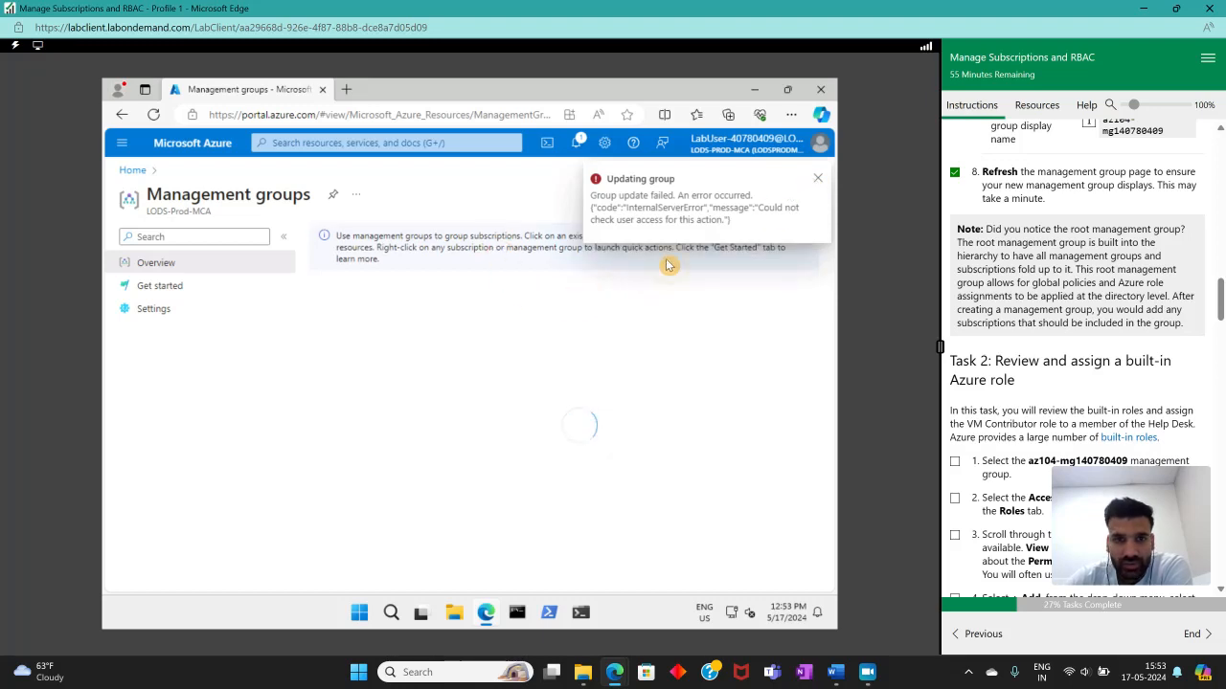
left_click(818, 178)
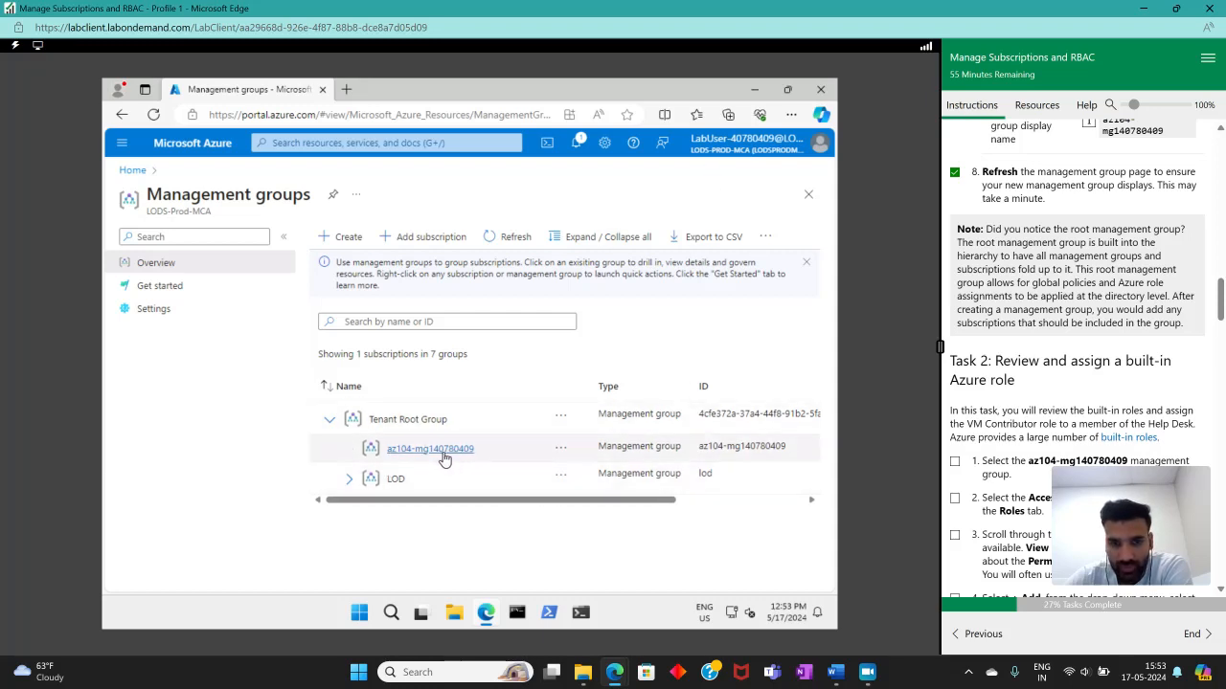
- Open the az104-mg140780409 management group's Access control (IAM) page, marking Task 2 instructions 1 and 2 as complete
scroll(1221, 325, "down", 4)
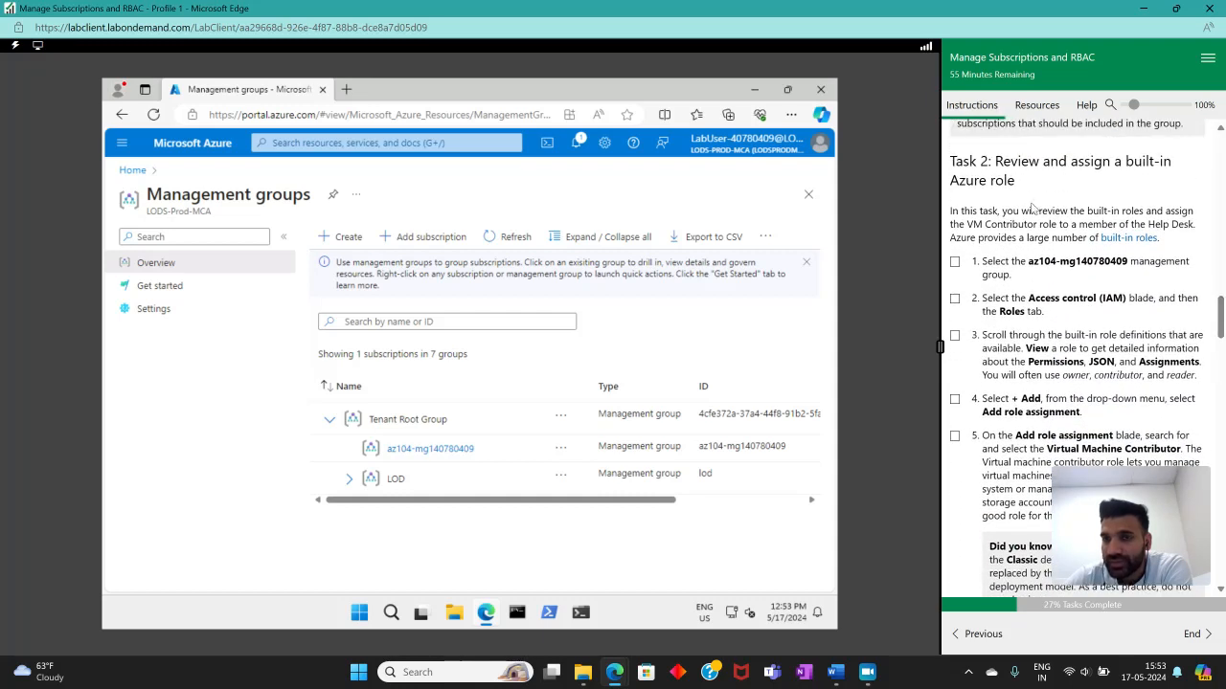
left_click_drag(951, 156, 992, 156)
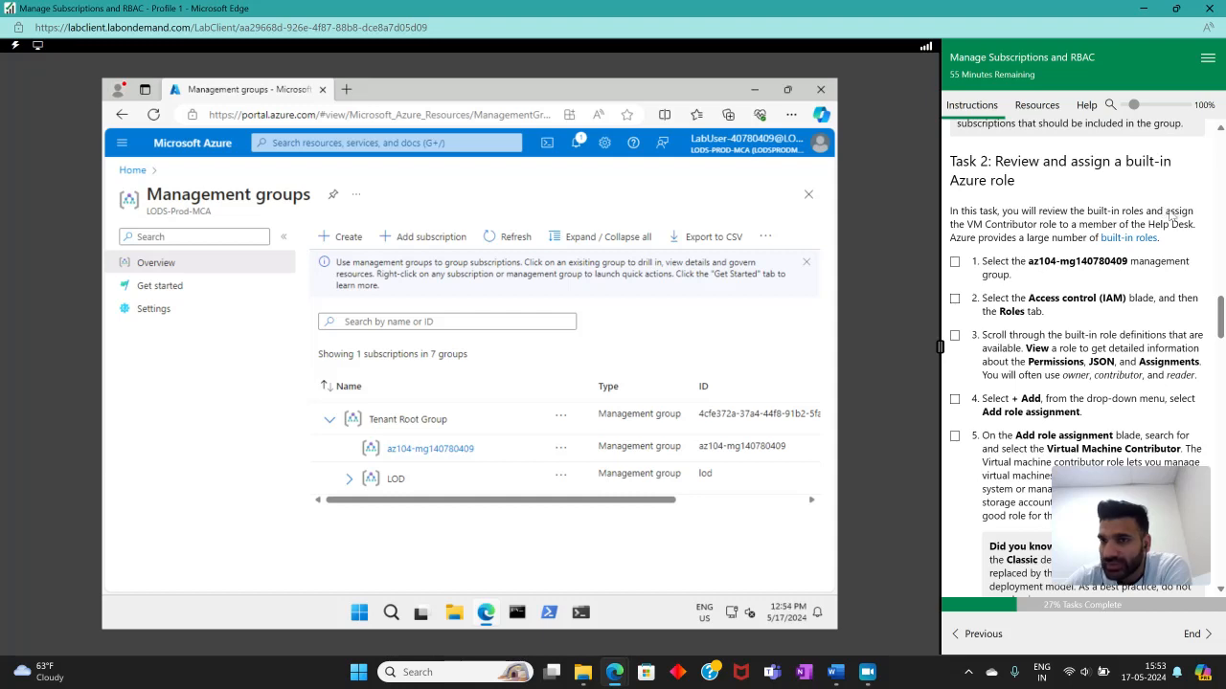
left_click_drag(981, 224, 1057, 226)
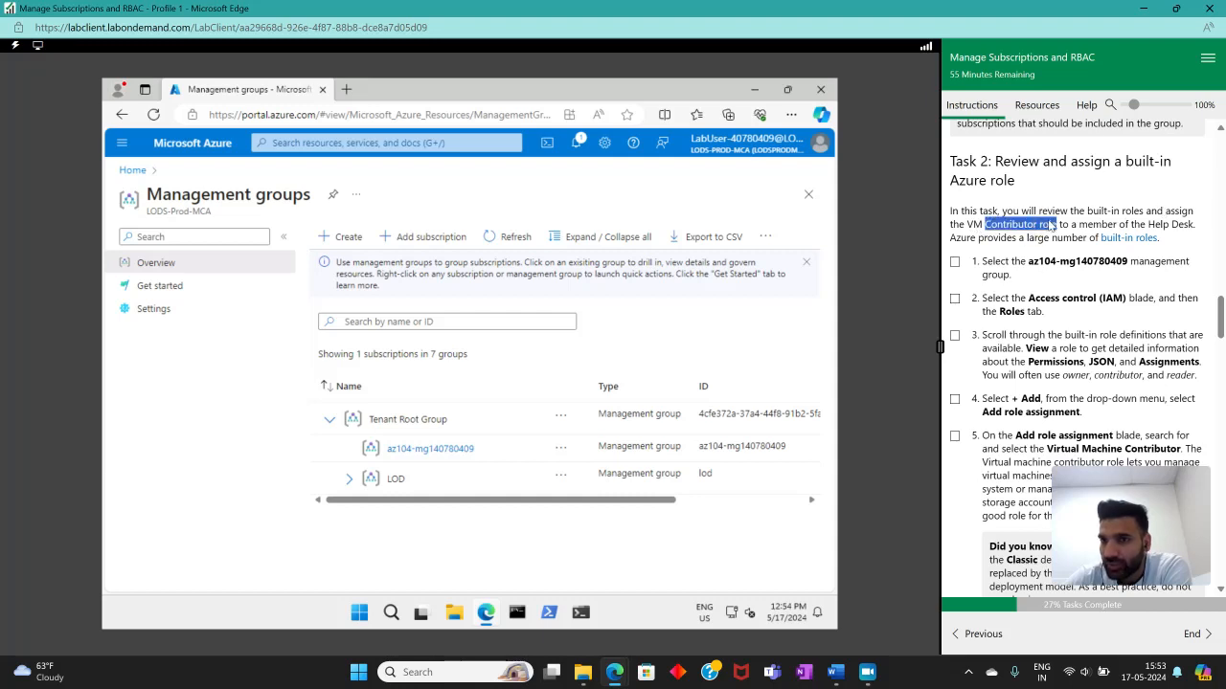
left_click(1004, 241)
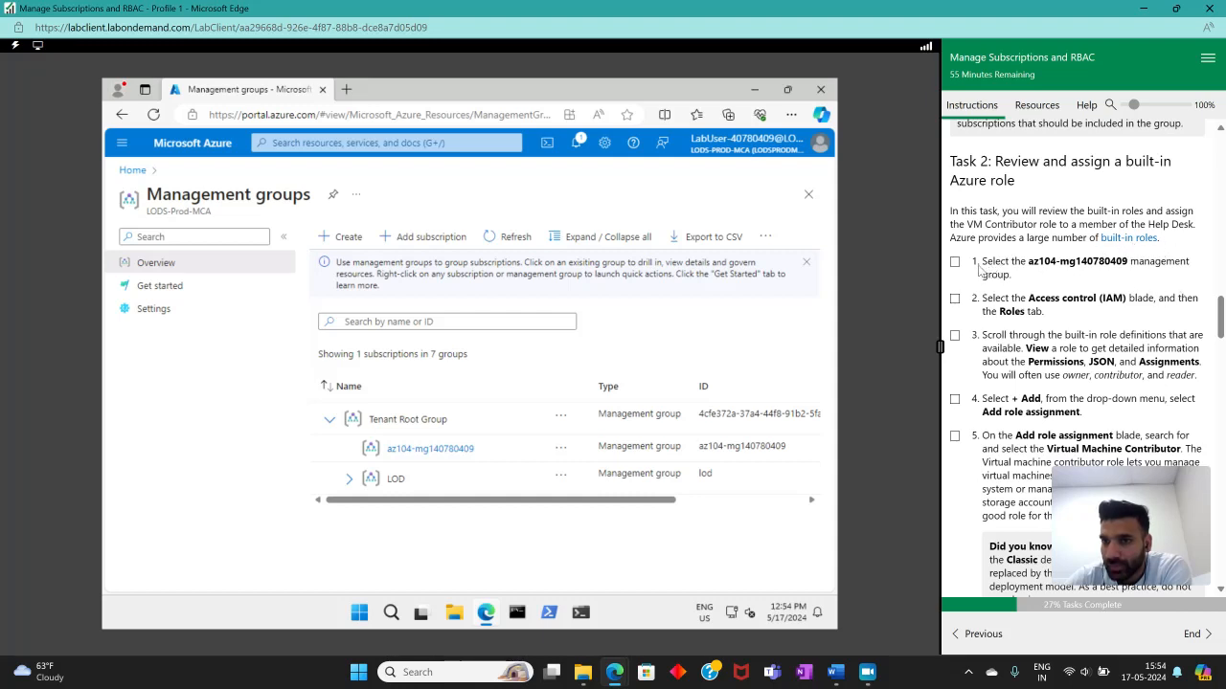
left_click(410, 449)
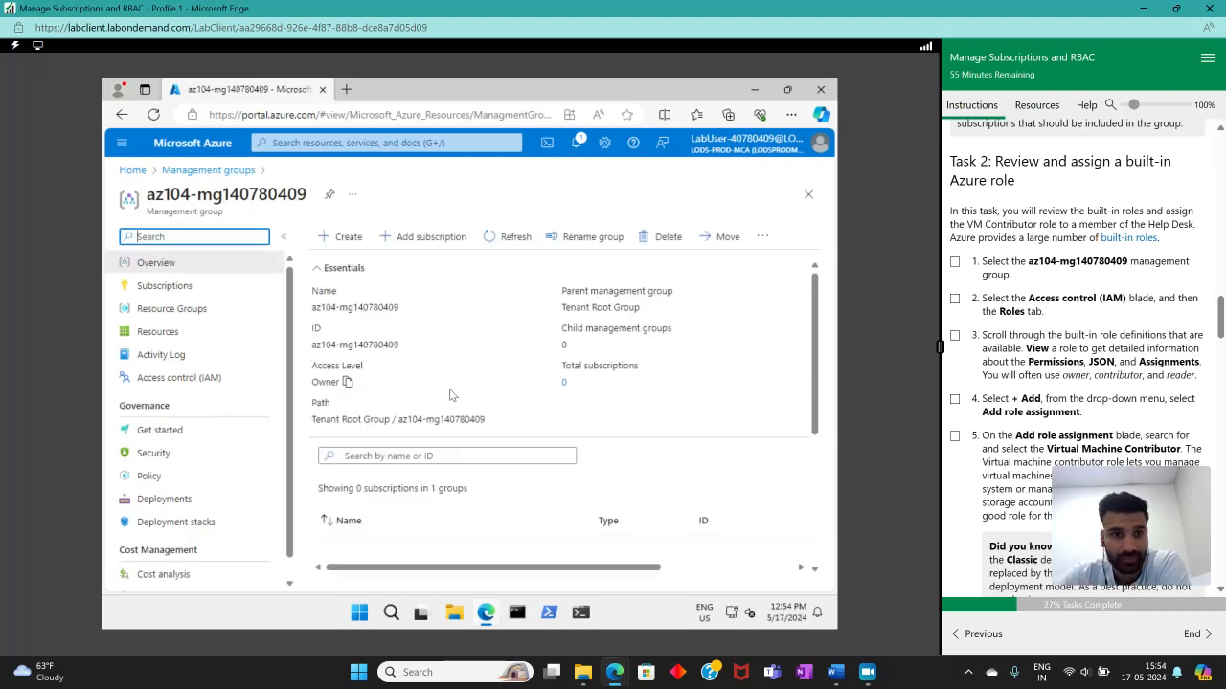
left_click(955, 265)
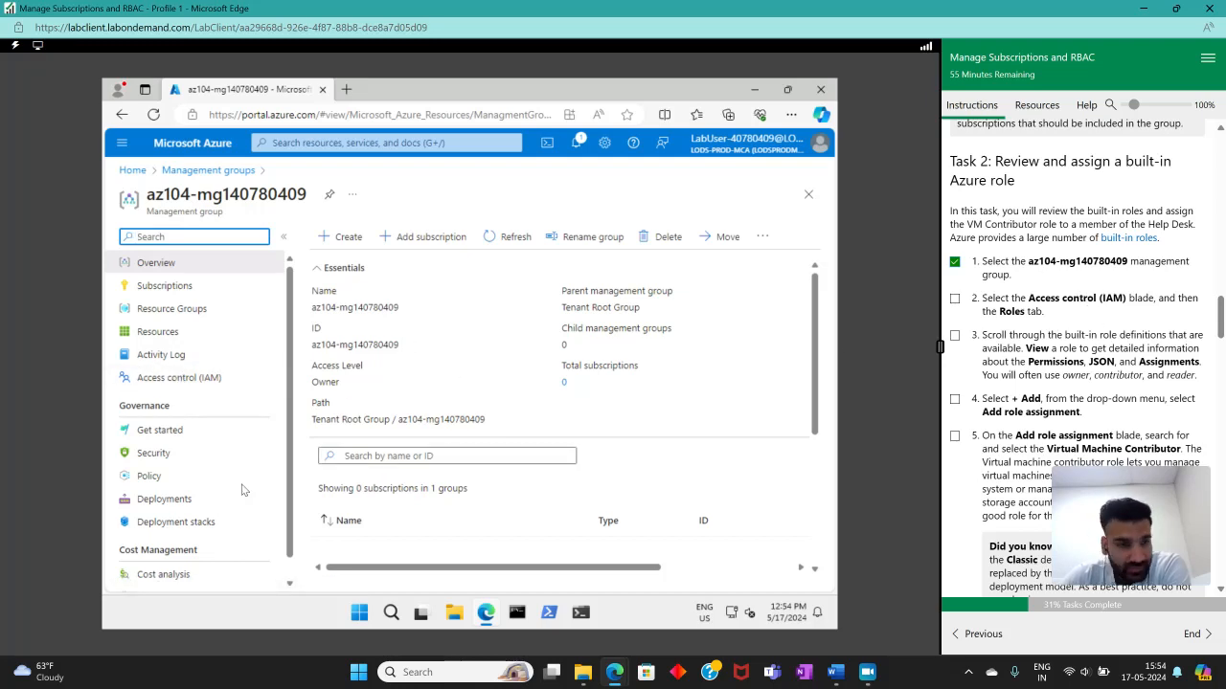
left_click(220, 377)
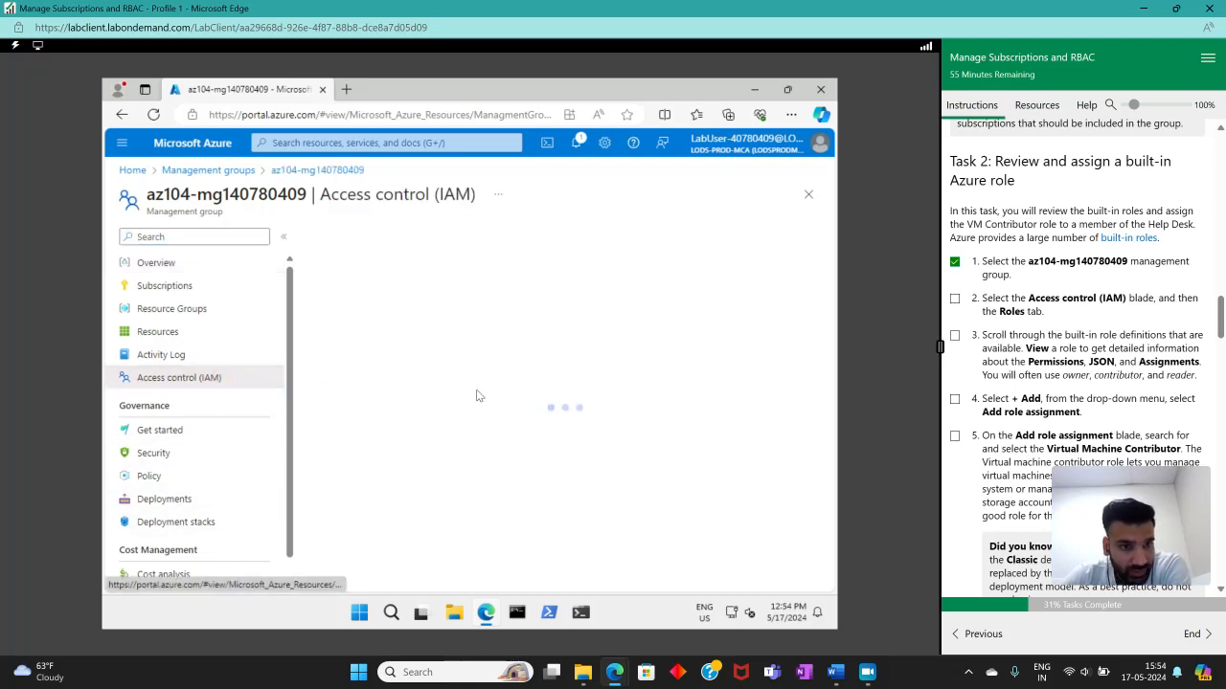
left_click(955, 299)
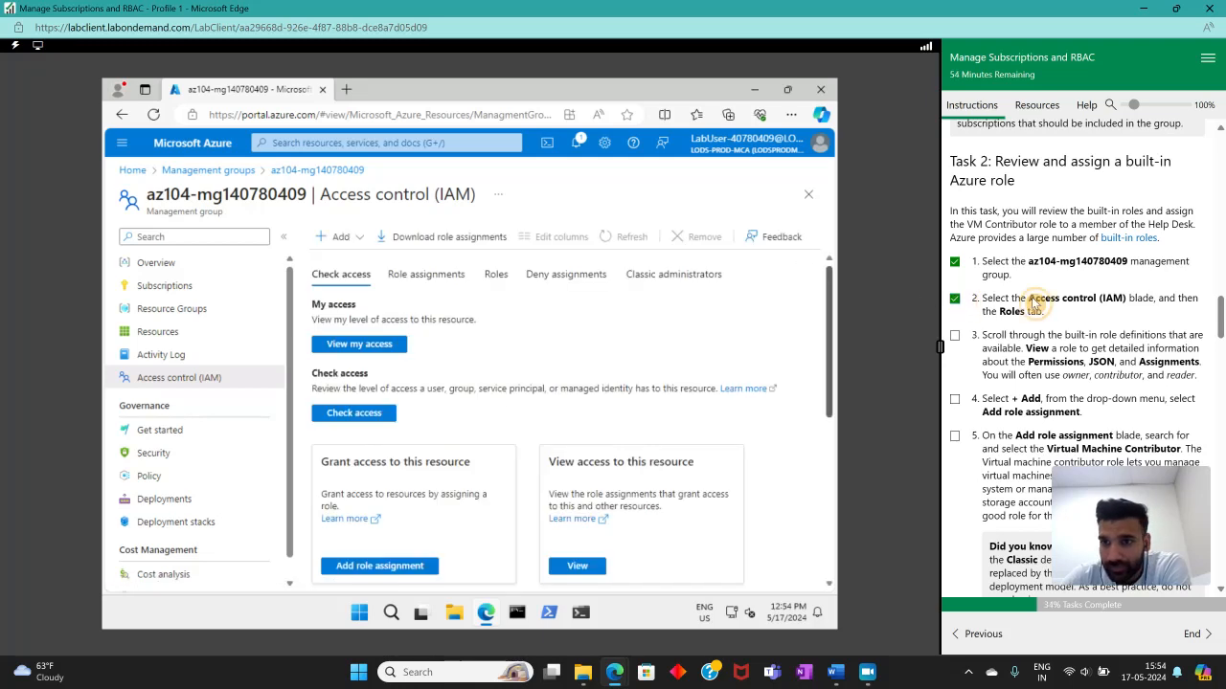
- Show the role definitions available for the management group and select the built-in Owner role
left_click_drag(1220, 319, 1221, 335)
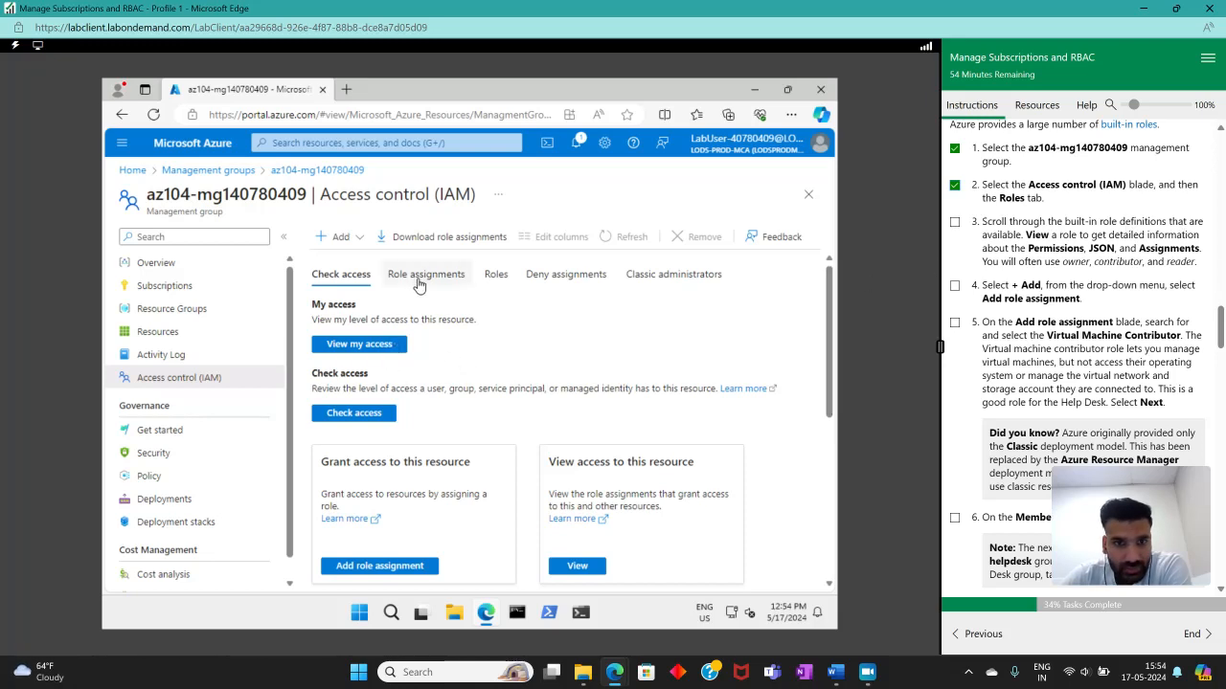
left_click(493, 276)
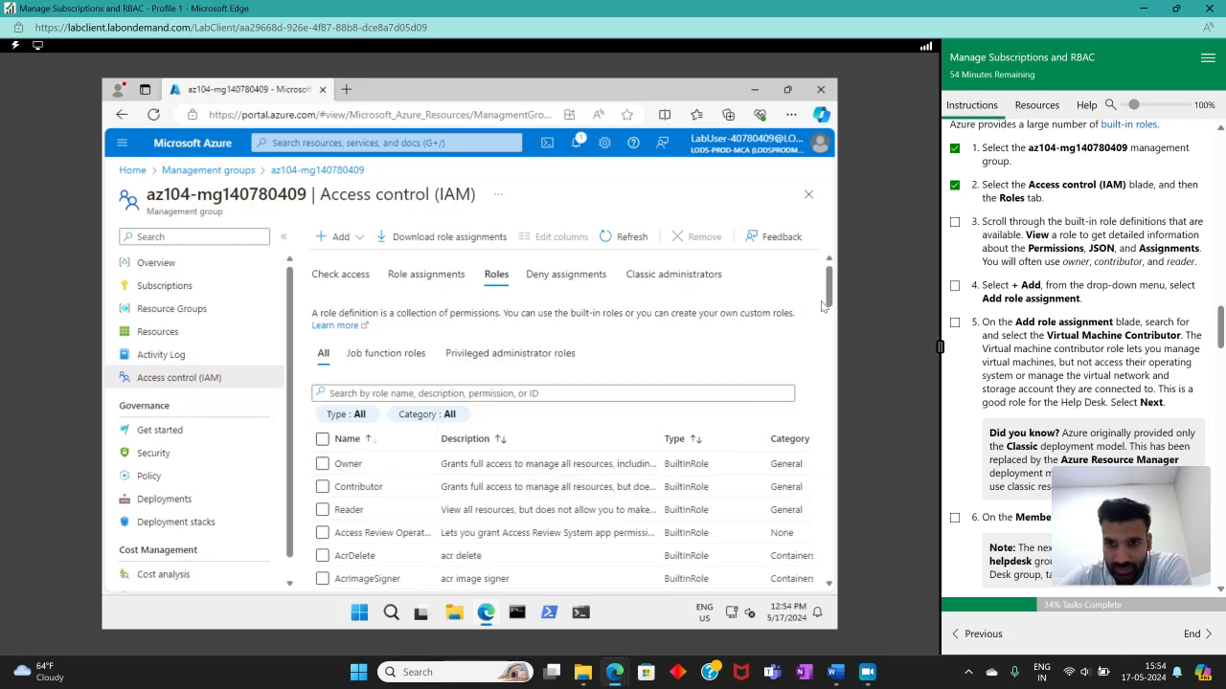
scroll(826, 305, "down", 1)
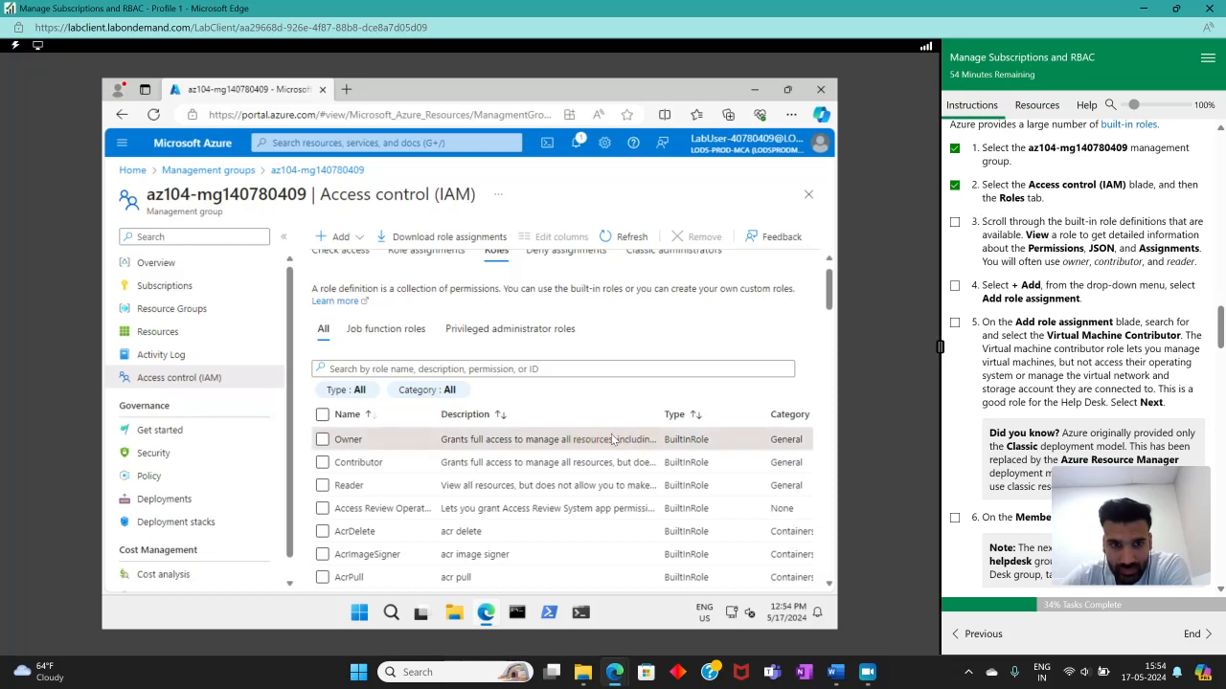
left_click(323, 440)
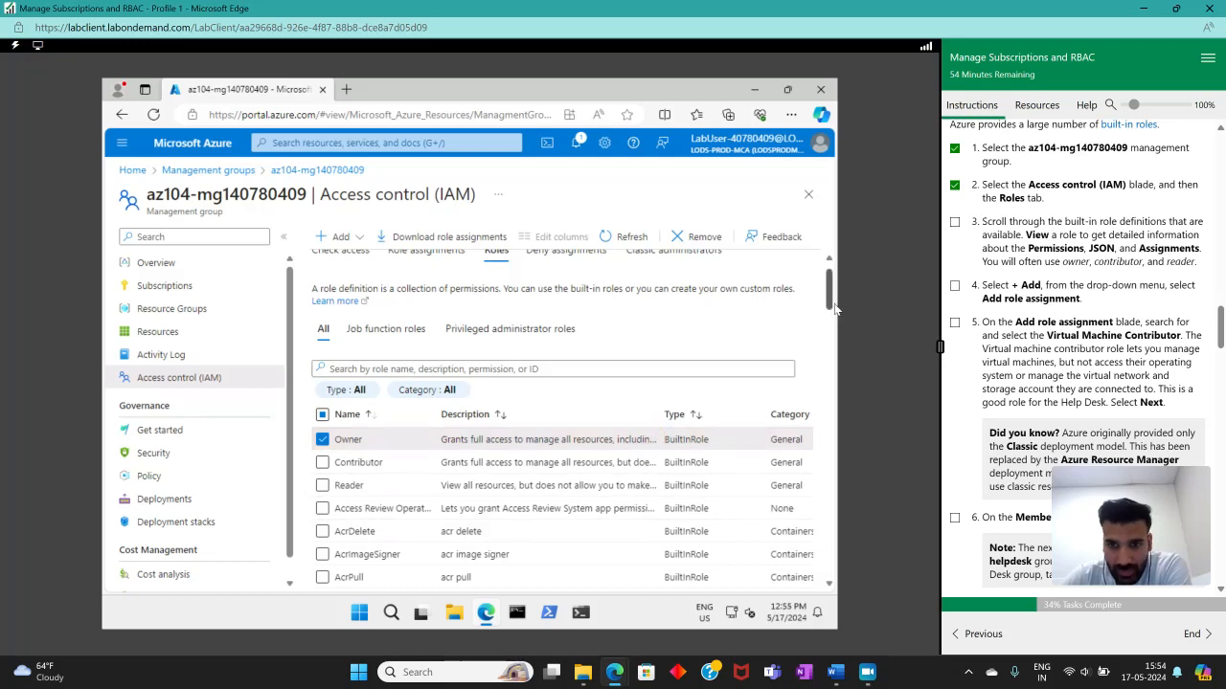
- Examine the built-in role definitions available for the management group, including Owner, leaving no role selected
left_click_drag(829, 304, 830, 318)
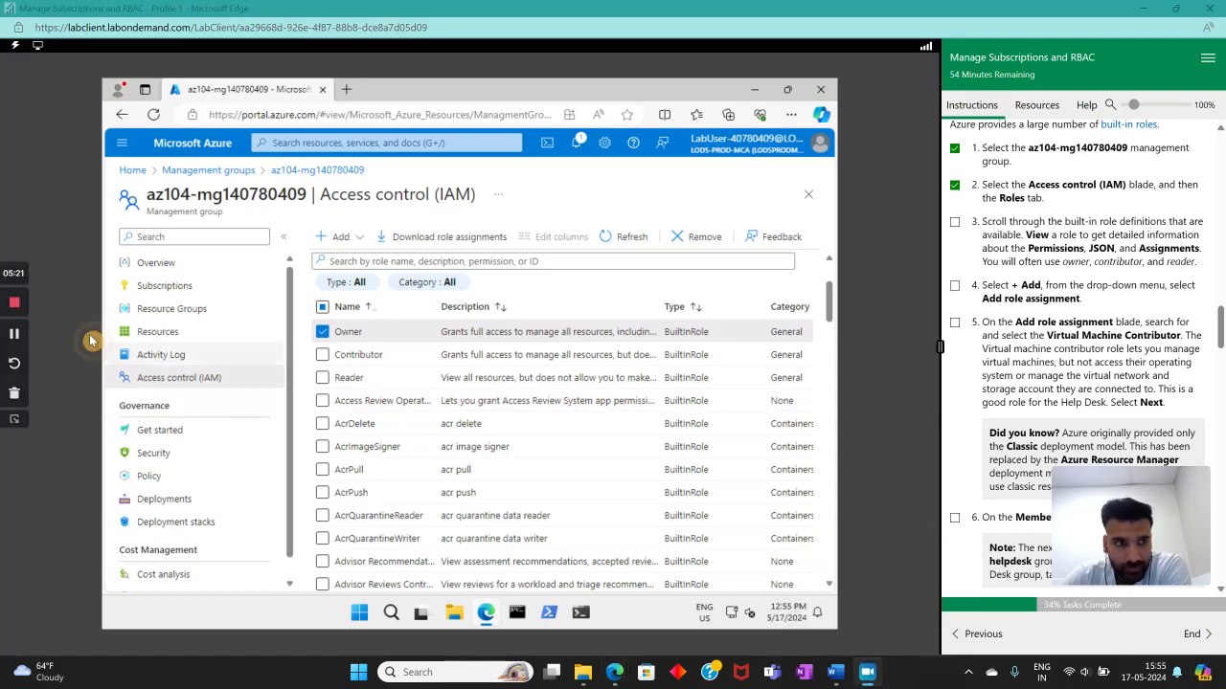
left_click(15, 334)
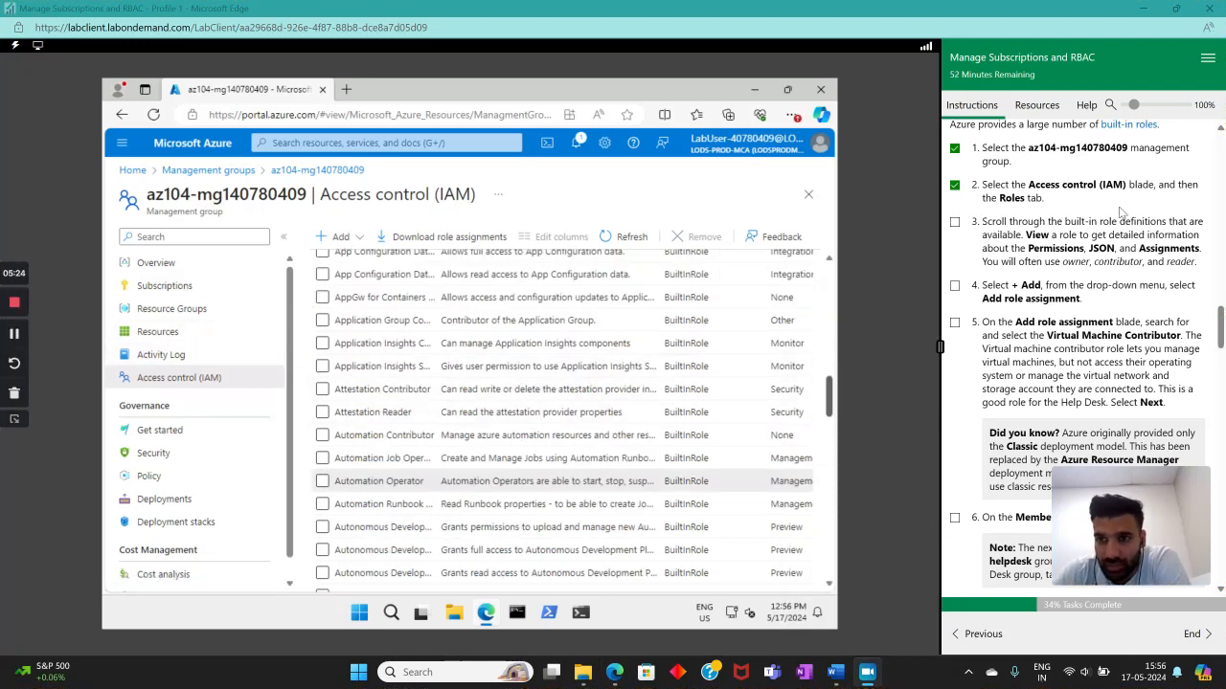
scroll(483, 371, "down", 3)
scroll(482, 366, "up", 6)
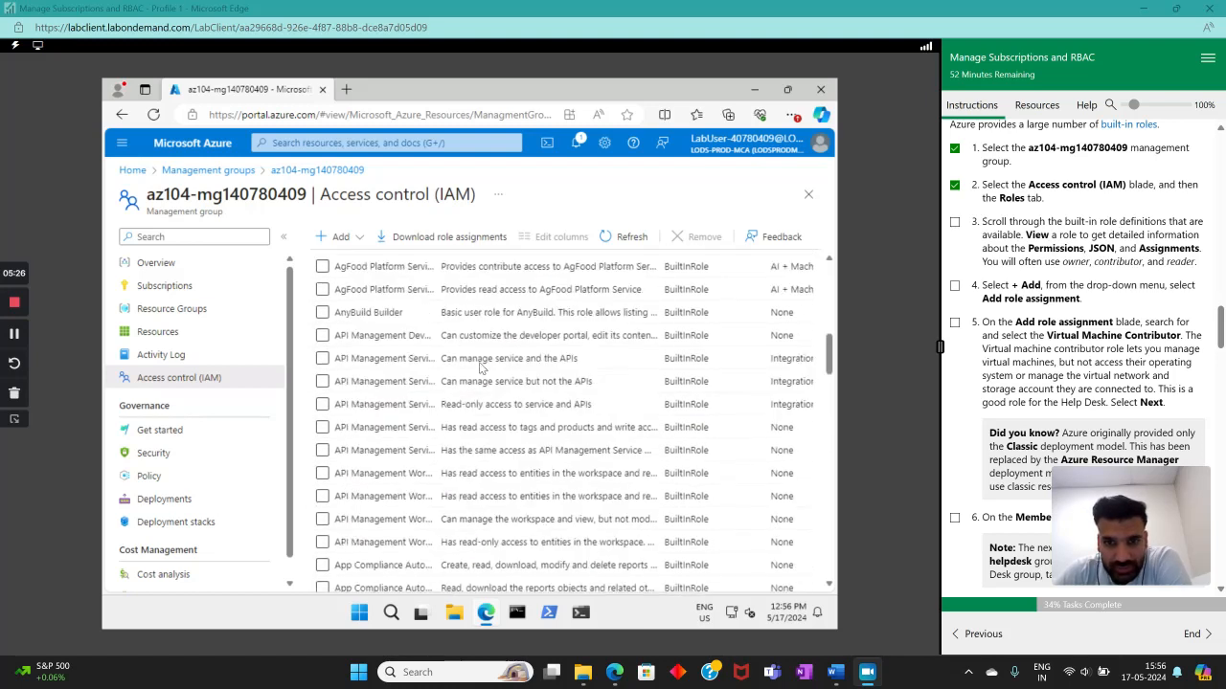
scroll(482, 366, "up", 5)
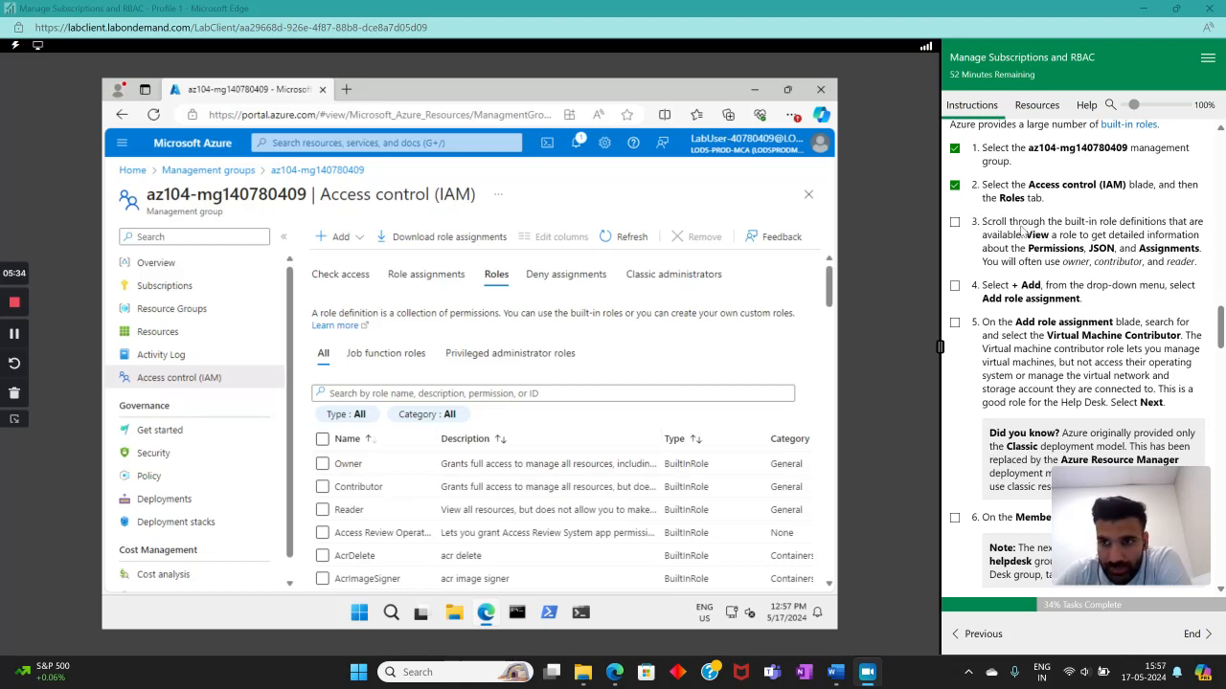
left_click_drag(1026, 235, 1200, 250)
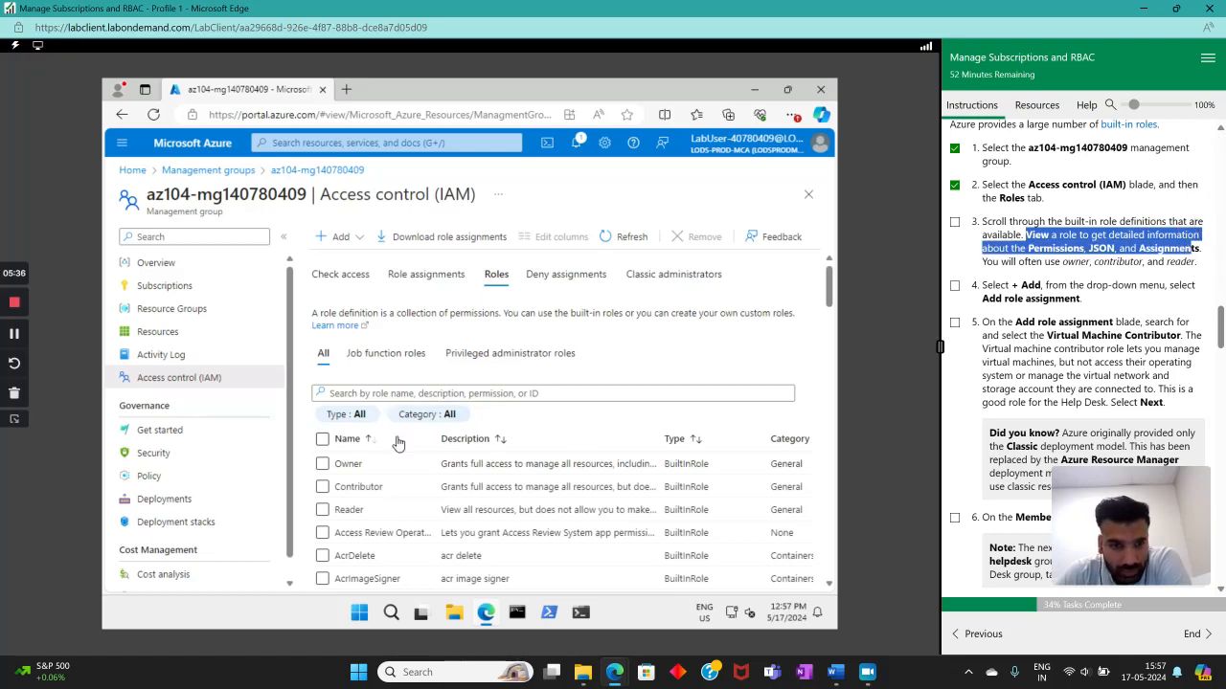
left_click(322, 464)
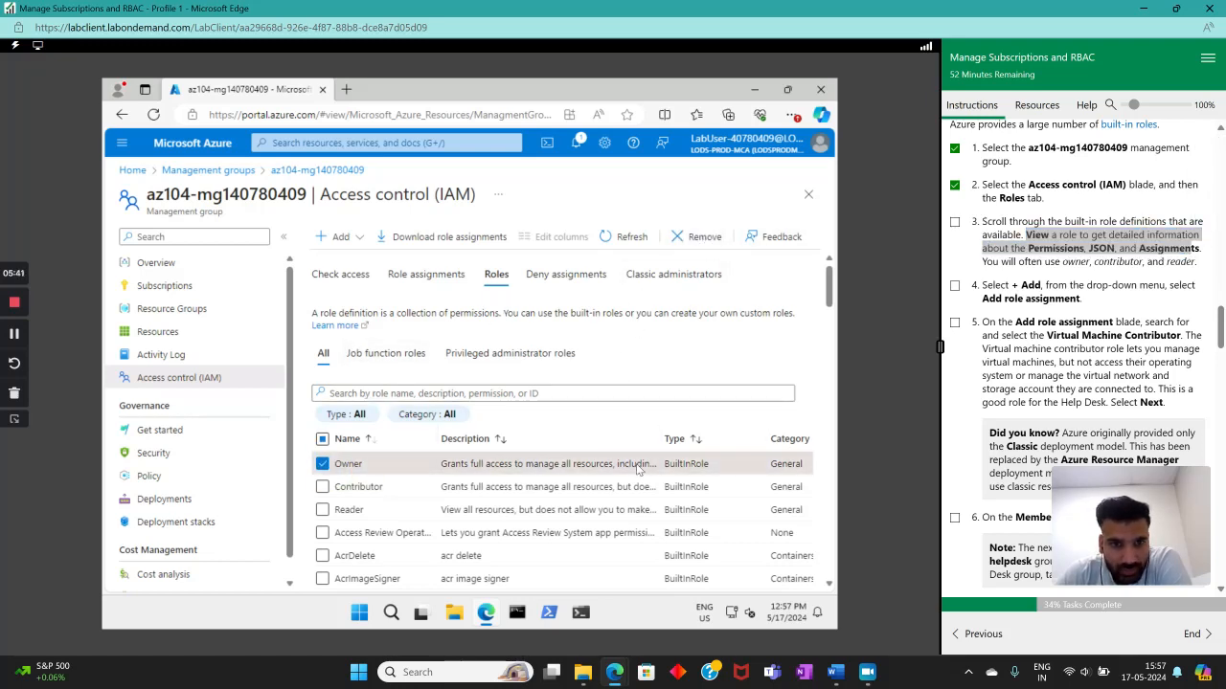
scroll(551, 471, "down", 3)
scroll(546, 467, "up", 3)
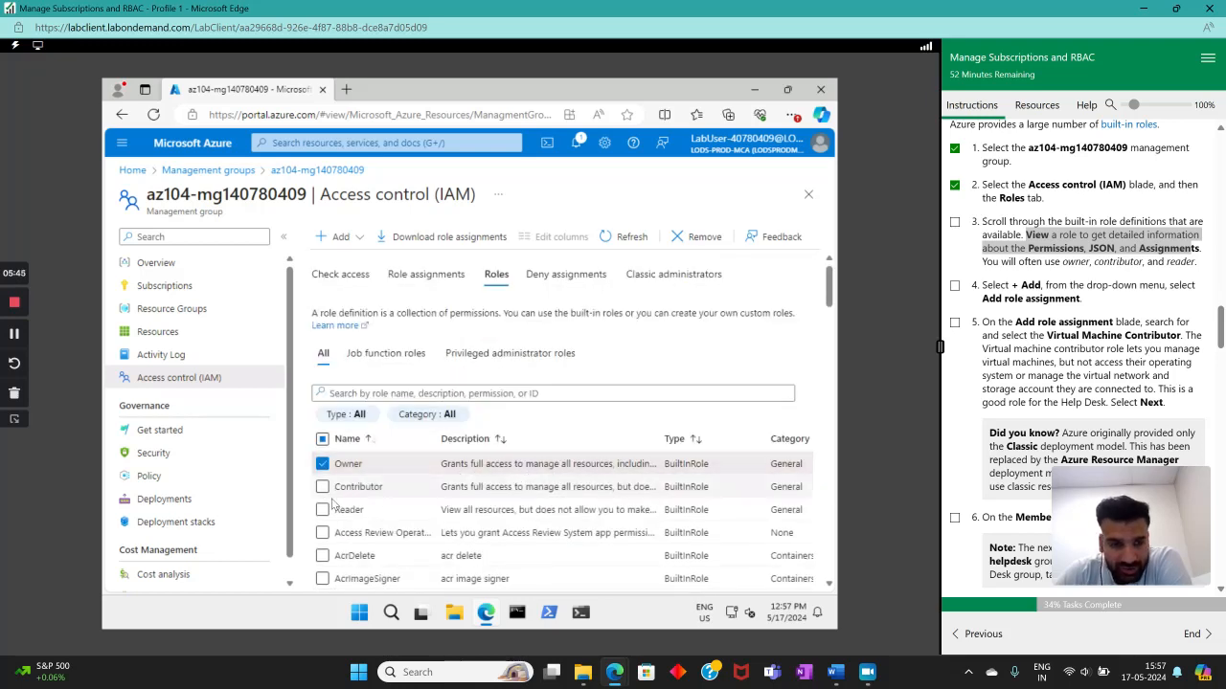
left_click(322, 464)
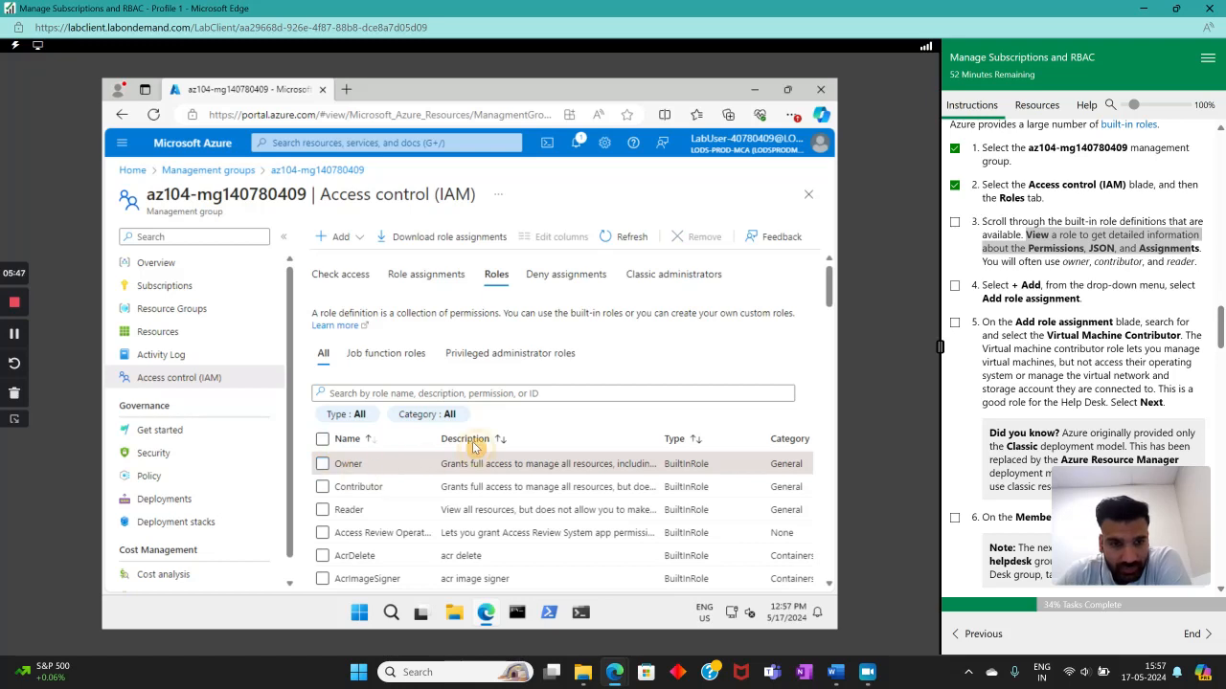
- Start adding a role assignment for the management group and mark instructions 3 and 4 as complete
left_click(954, 222)
scroll(1053, 331, "down", 1)
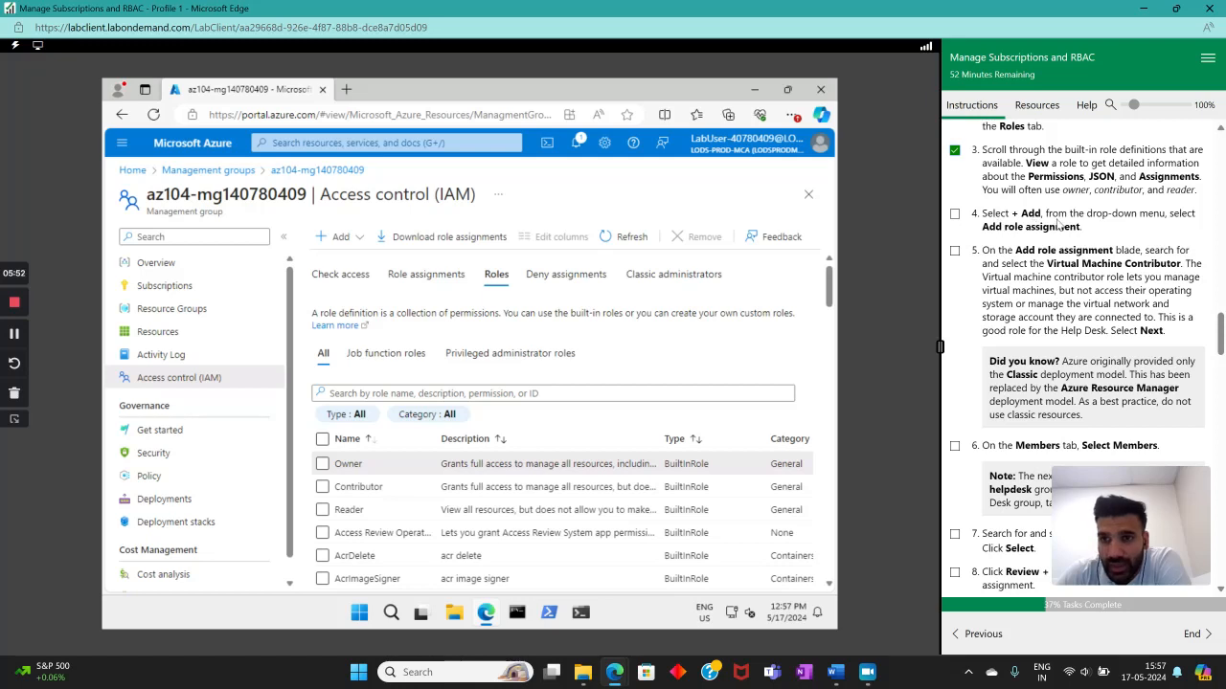
left_click(333, 237)
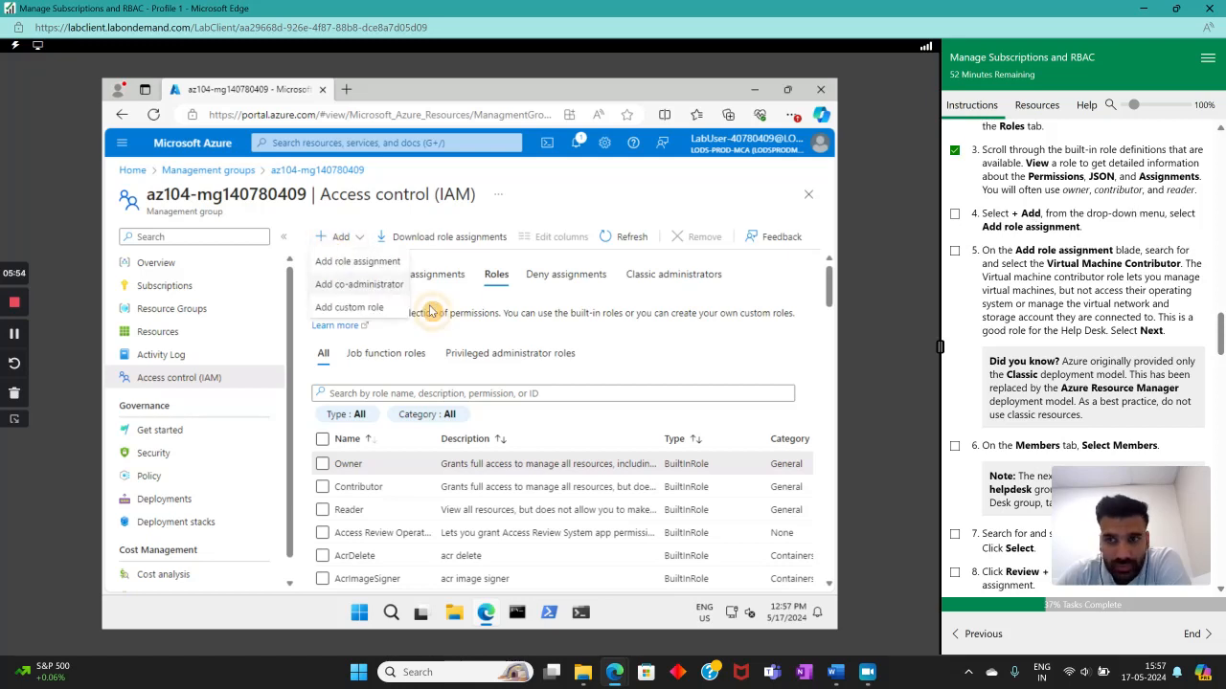
left_click(357, 261)
left_click(955, 213)
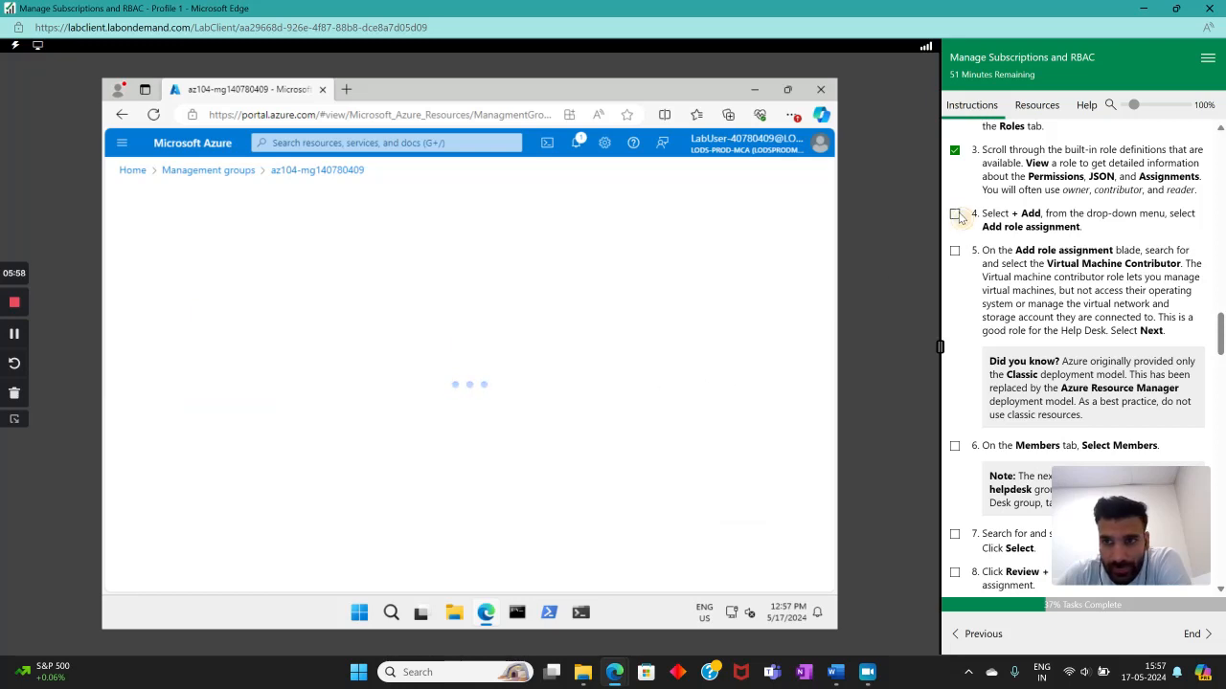
scroll(1157, 287, "down", 1)
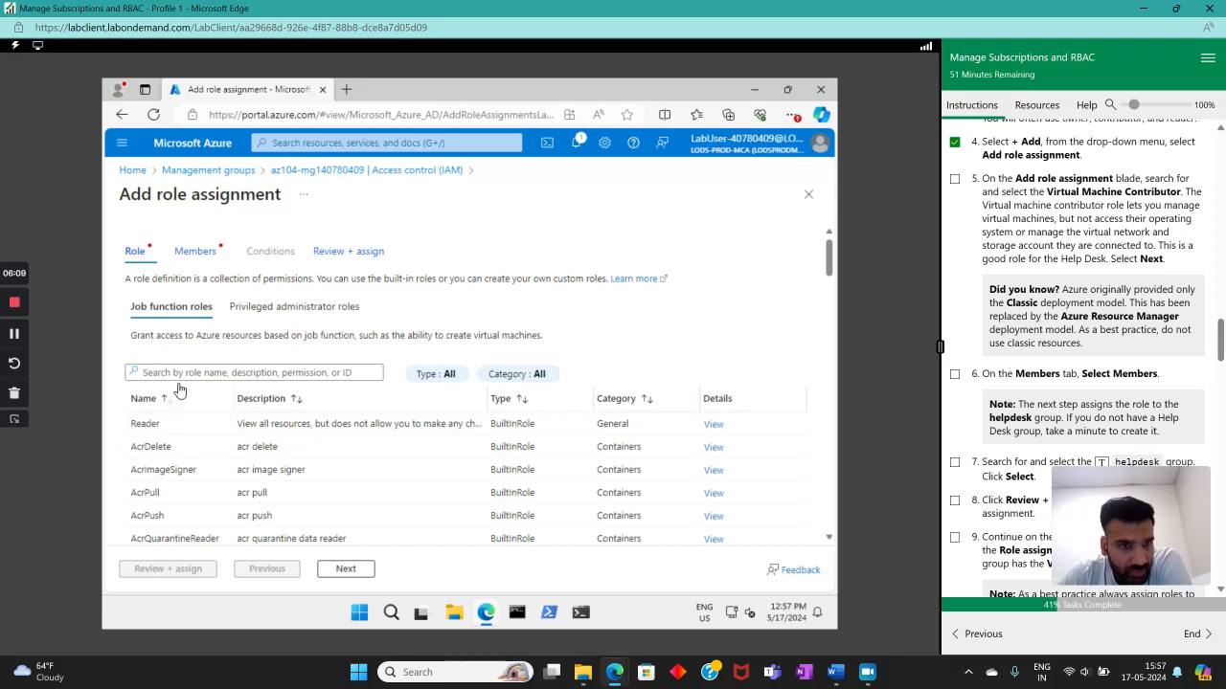
- Search the job function roles for Virtual Machine contributor, widen the Name column, and select Classic Virtual Machine Contributor
scroll(335, 421, "down", 15)
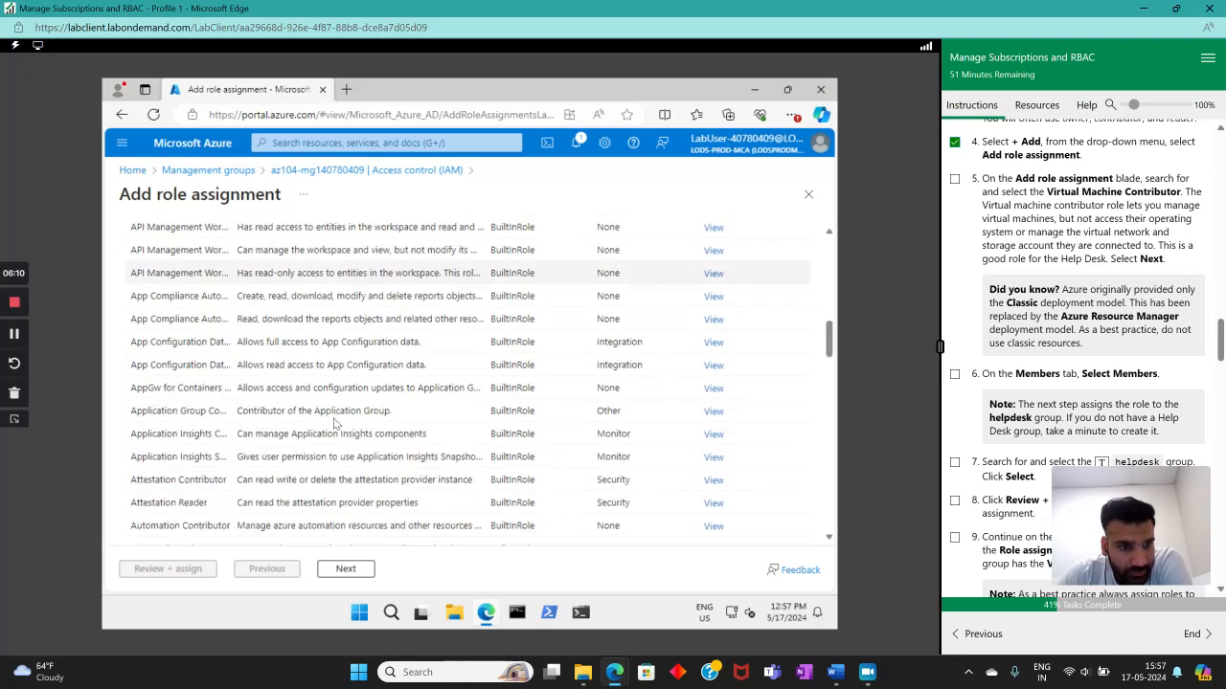
scroll(325, 410, "up", 20)
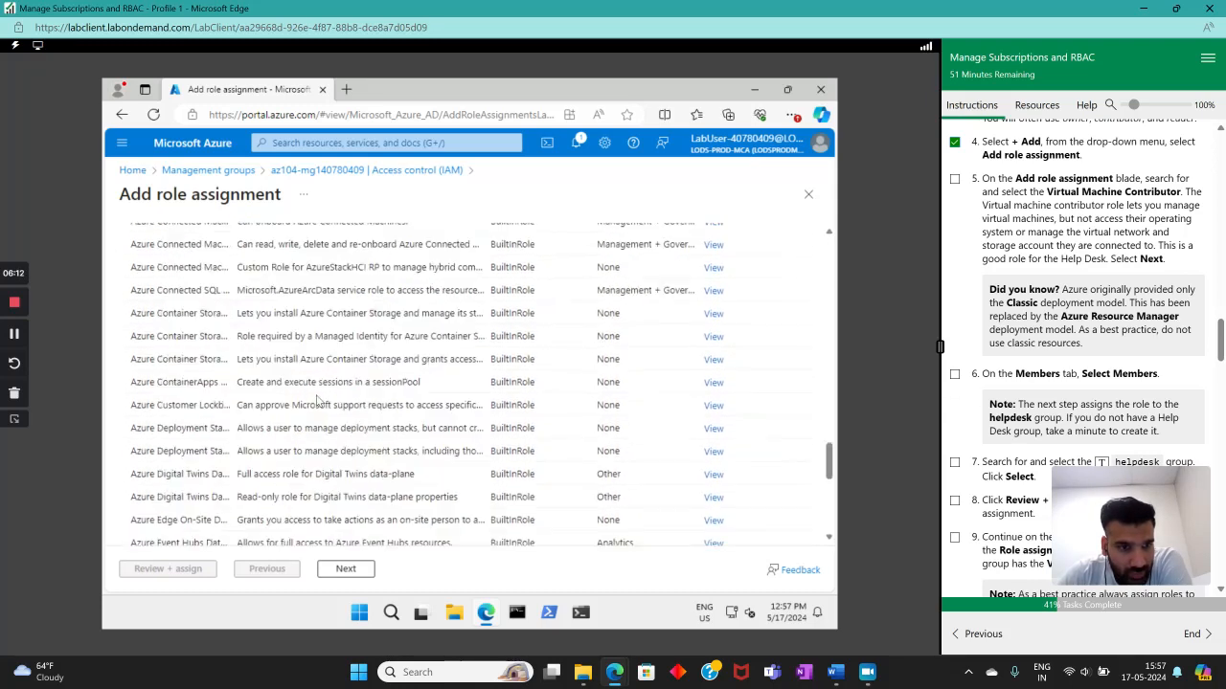
left_click(186, 373)
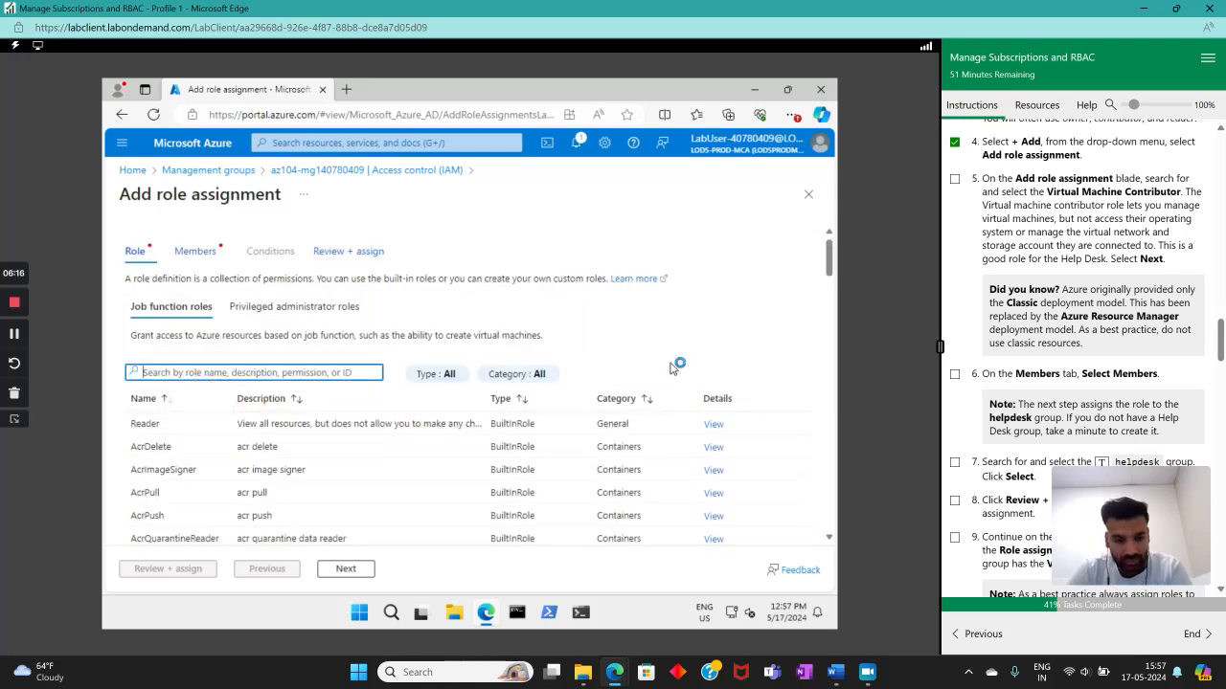
type("Virtual")
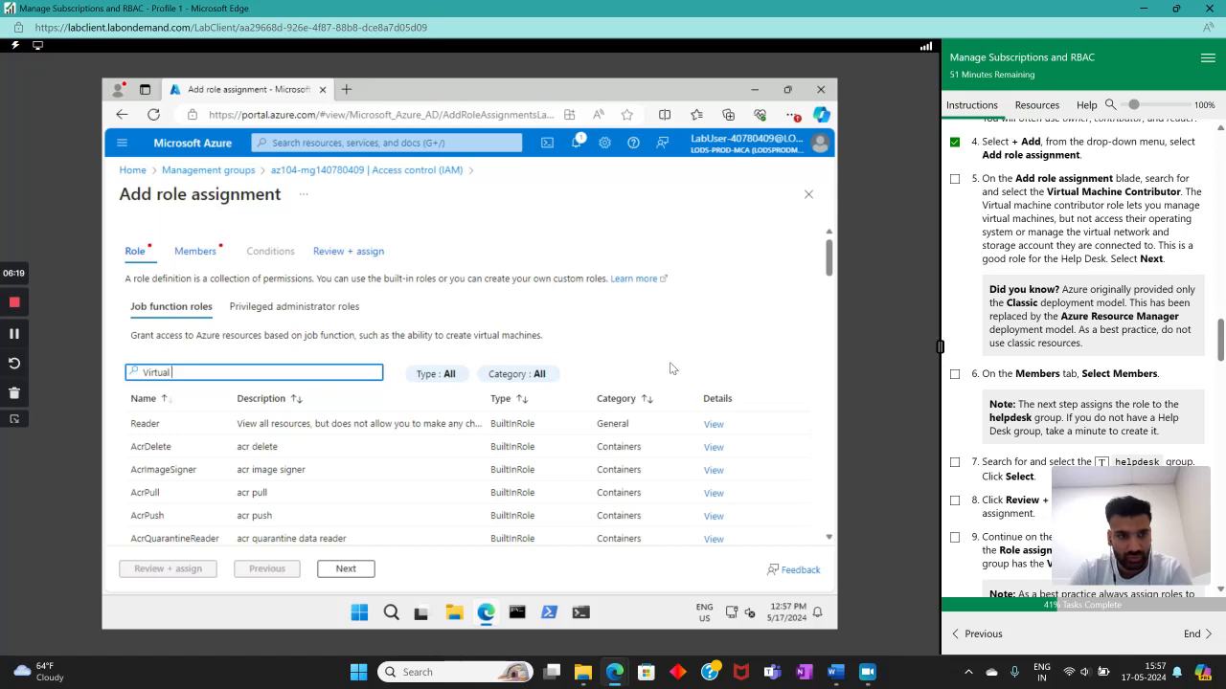
type(" Machine")
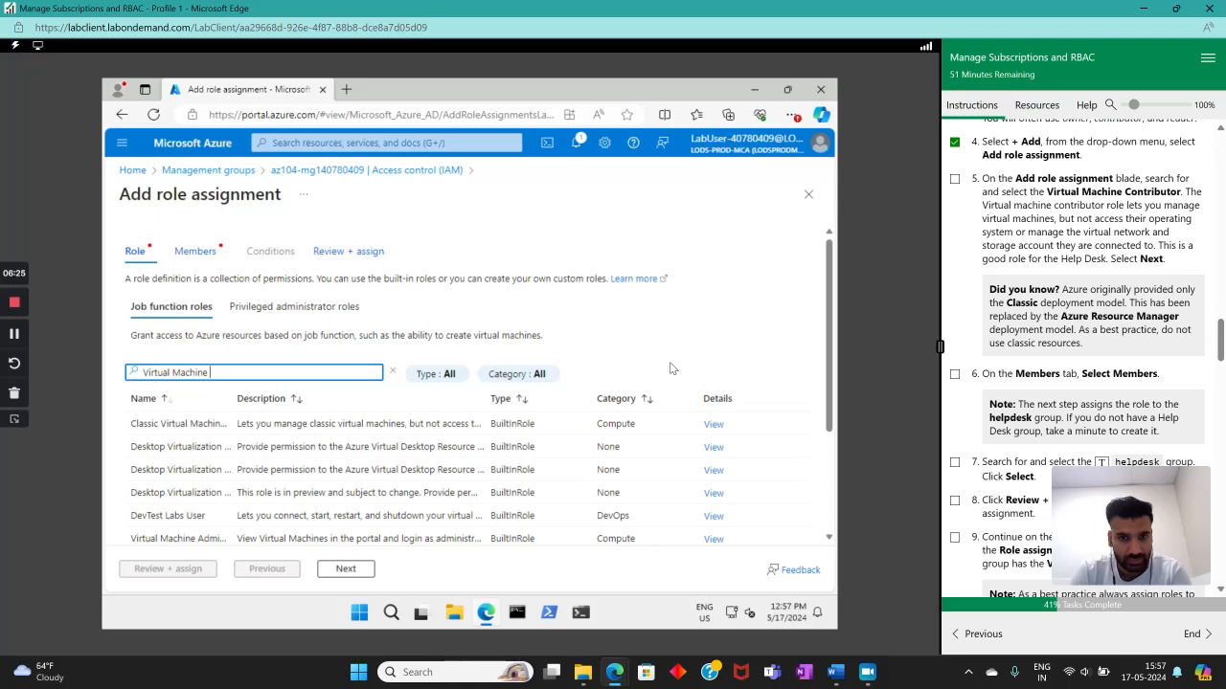
type("contrib")
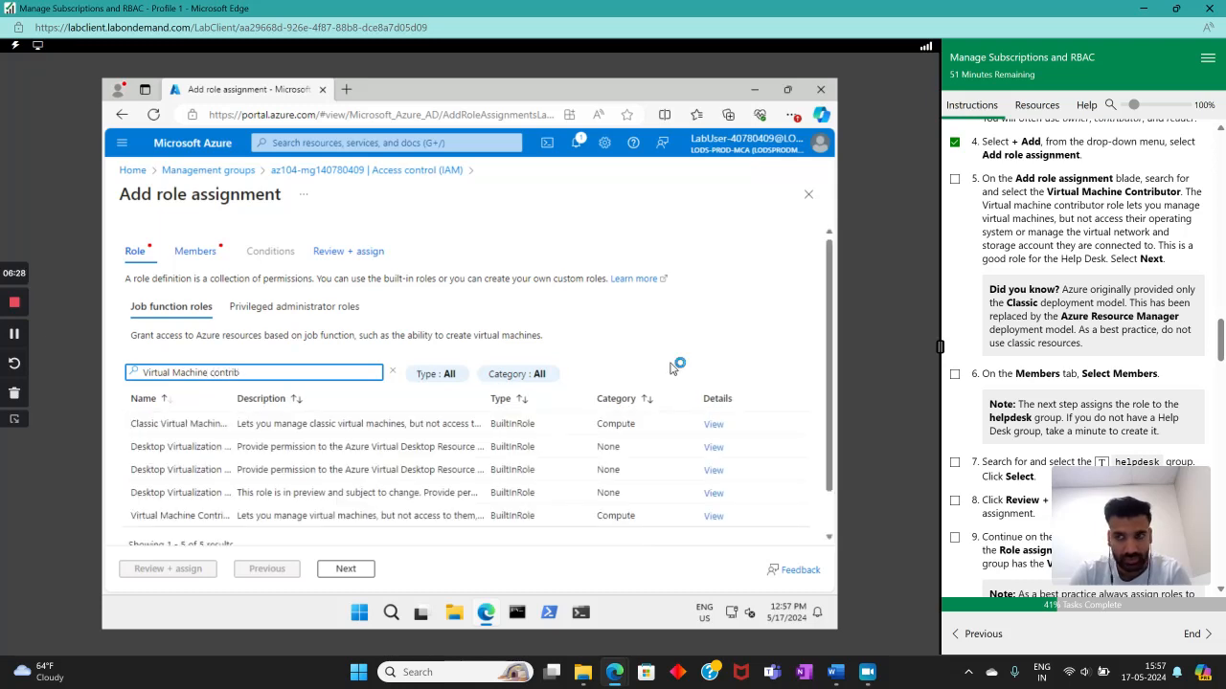
type("utor")
left_click_drag(231, 399, 282, 398)
left_click(240, 423)
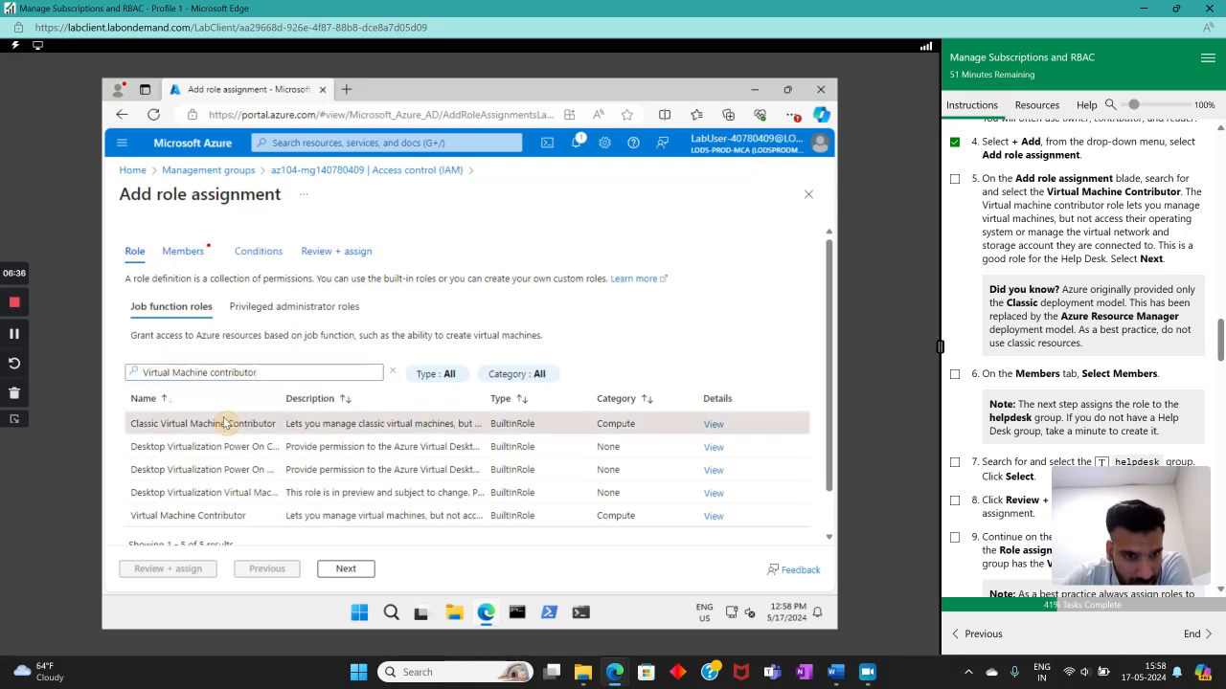
- Examine the permissions granted by the Classic Virtual Machine Contributor role
left_click(712, 427)
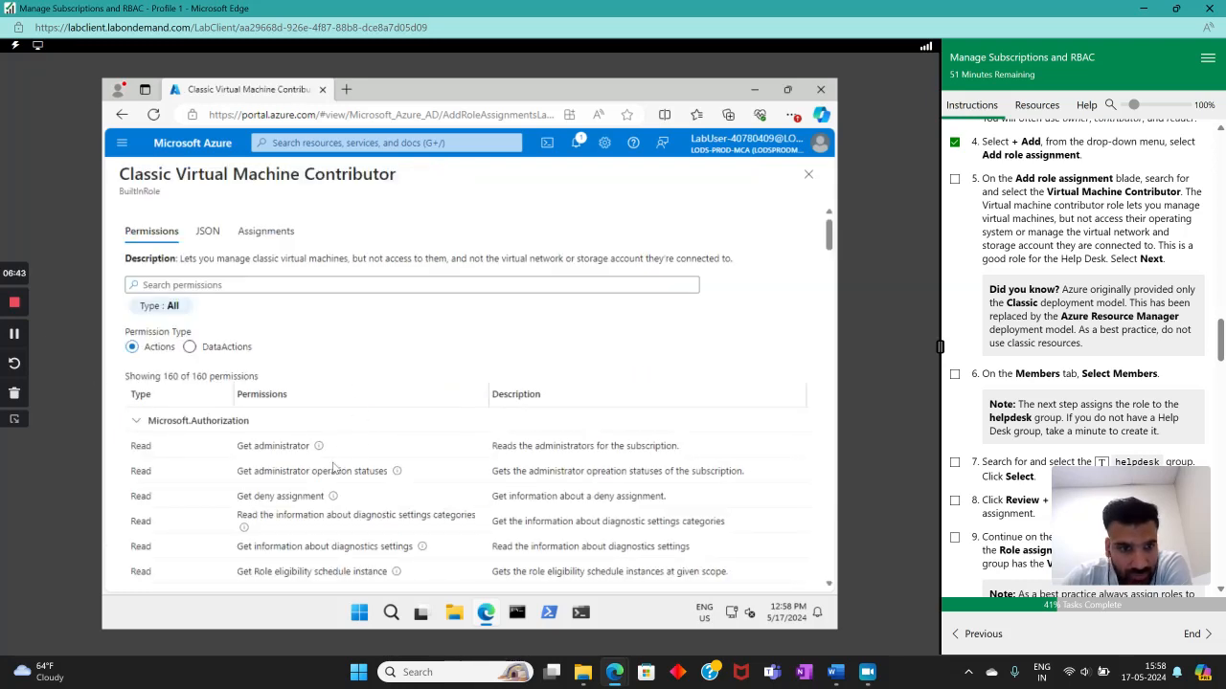
scroll(390, 455, "down", 2)
scroll(390, 450, "down", 10)
scroll(383, 446, "up", 12)
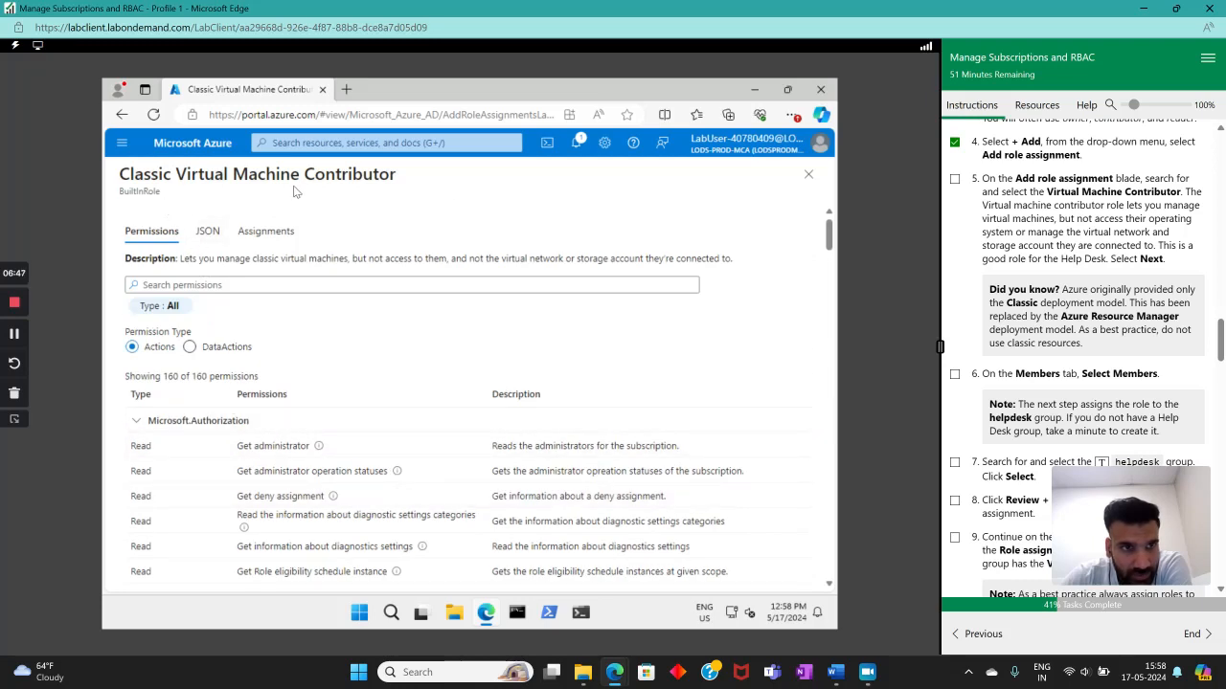
scroll(374, 437, "down", 5)
scroll(316, 469, "up", 6)
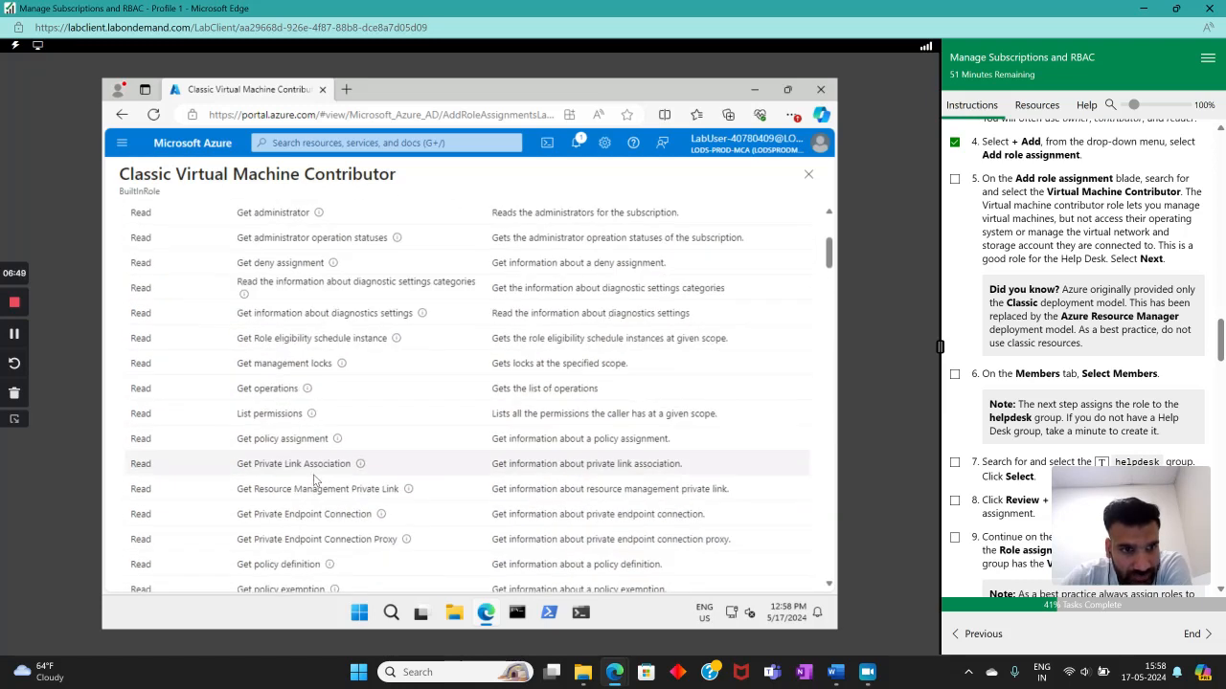
scroll(312, 479, "down", 6)
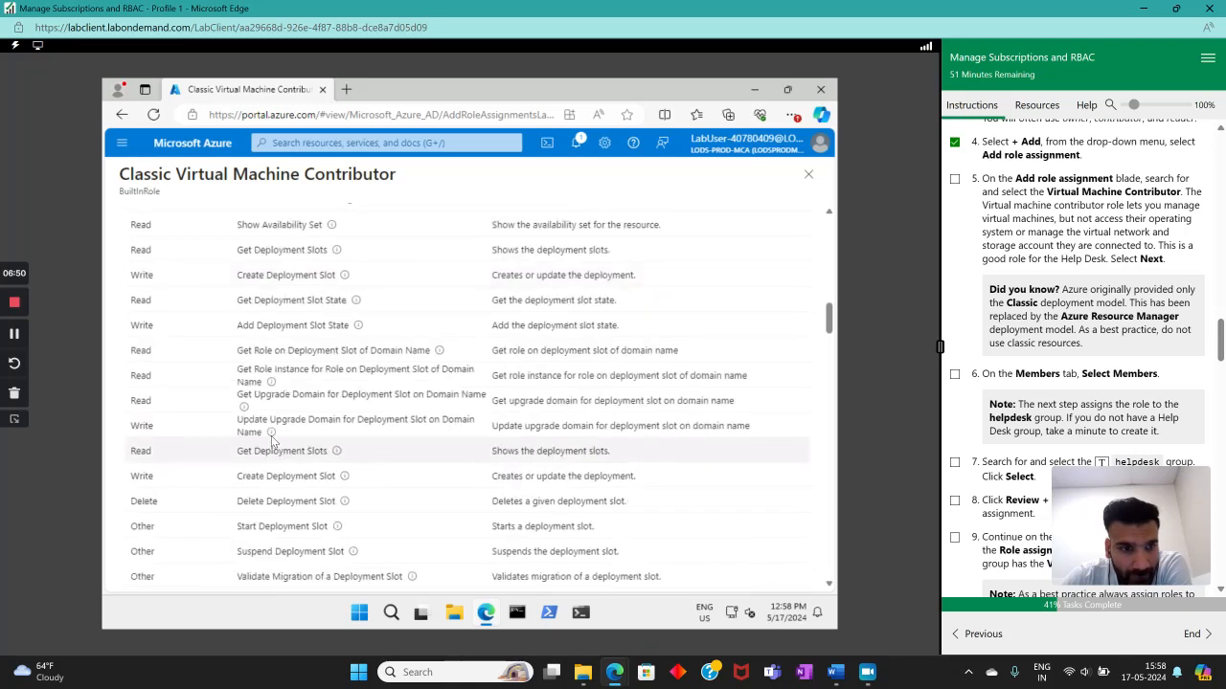
scroll(271, 436, "up", 8)
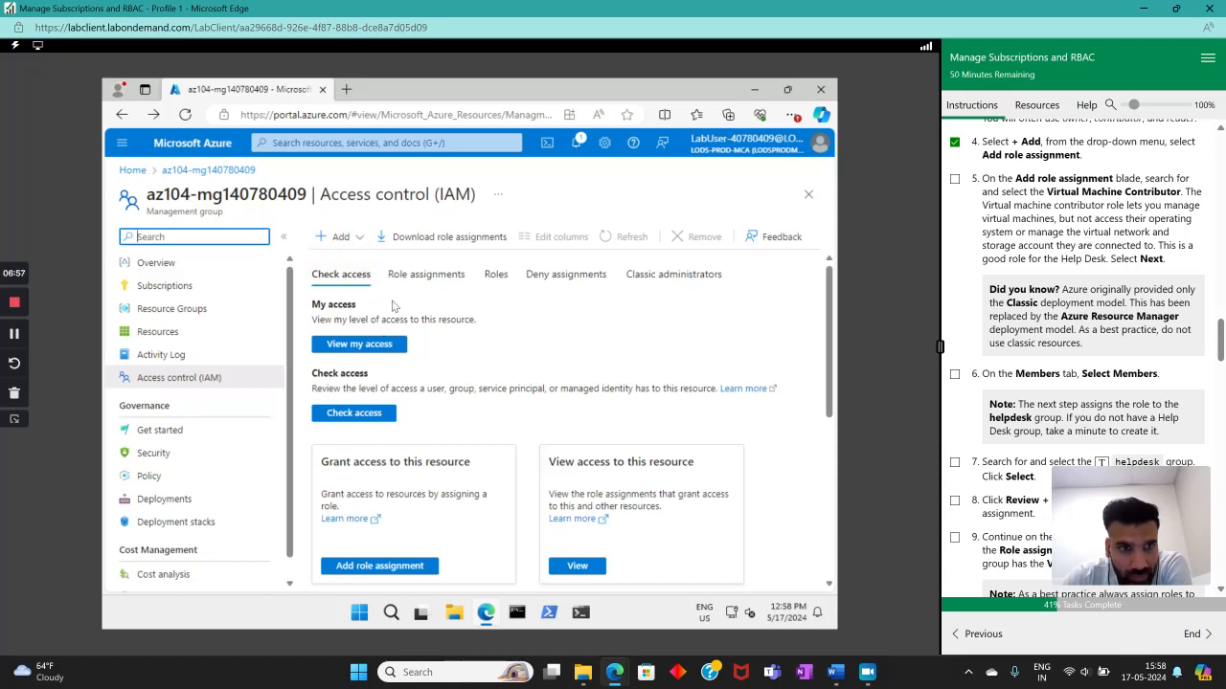
- Show the management group's role definitions again and start a new role assignment
left_click(333, 238)
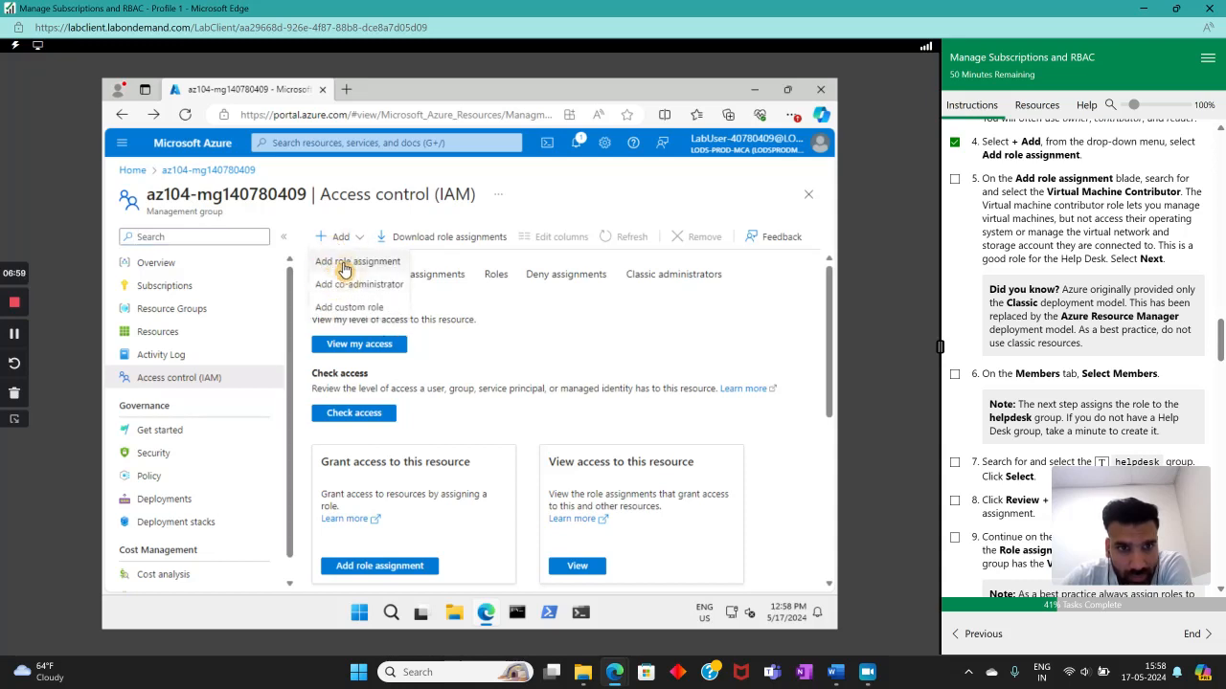
left_click(529, 306)
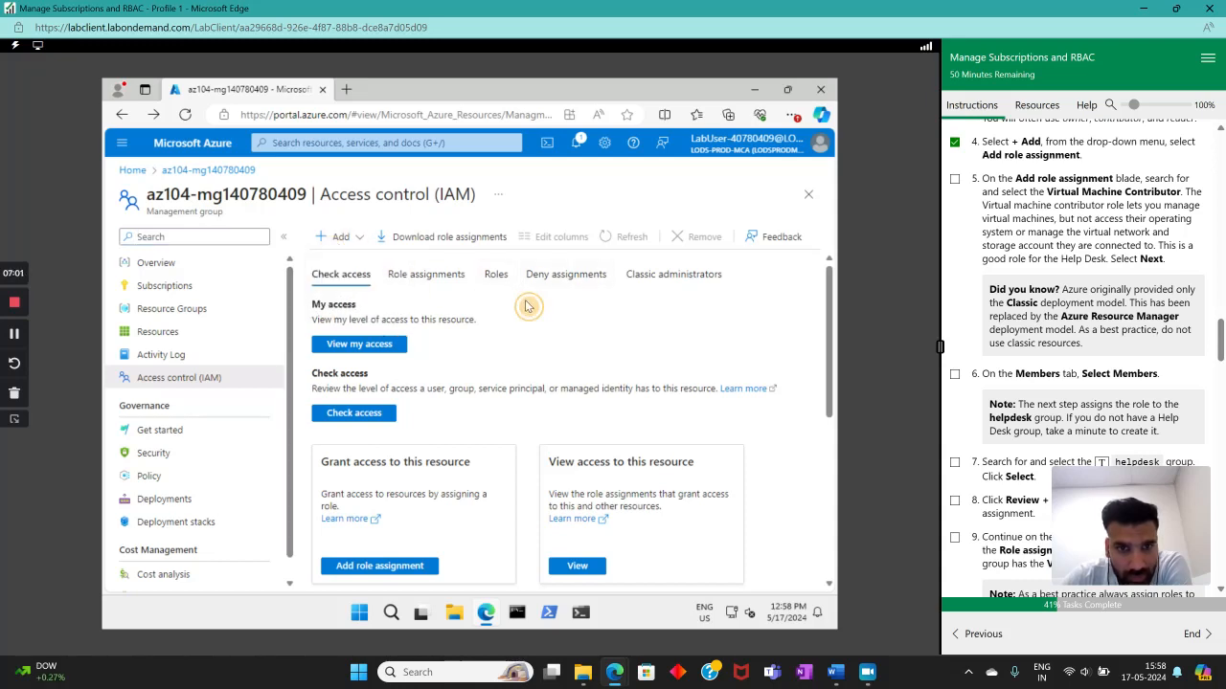
left_click(497, 278)
left_click(335, 238)
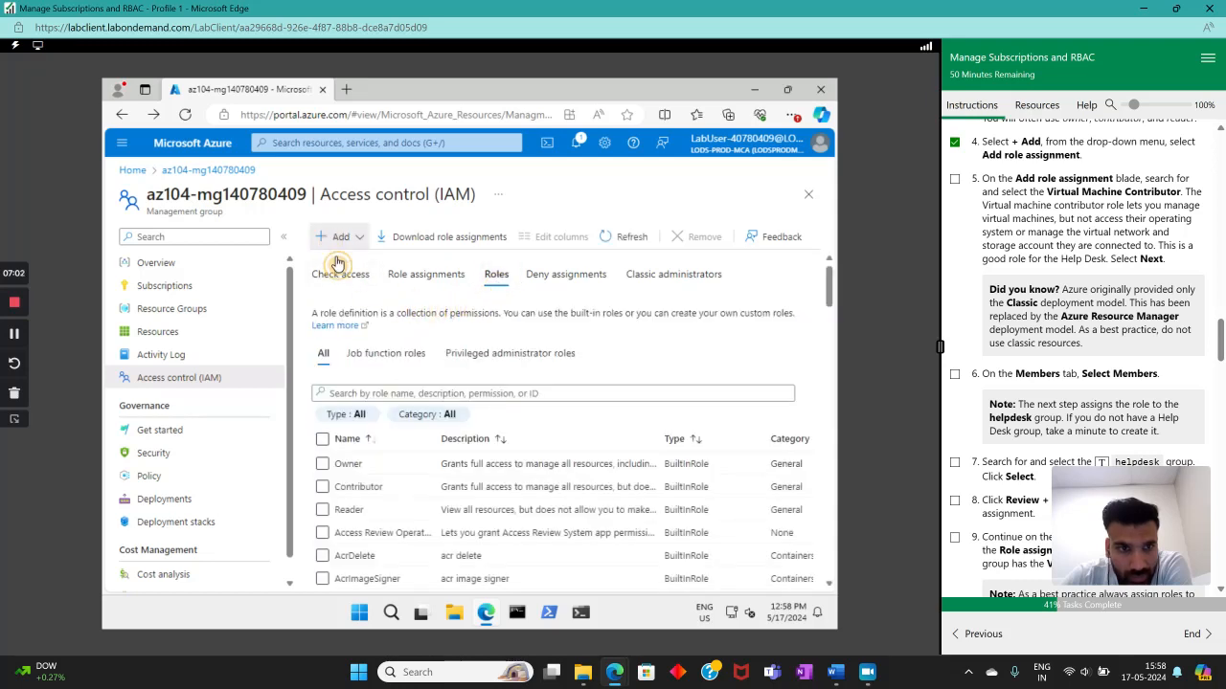
left_click(358, 262)
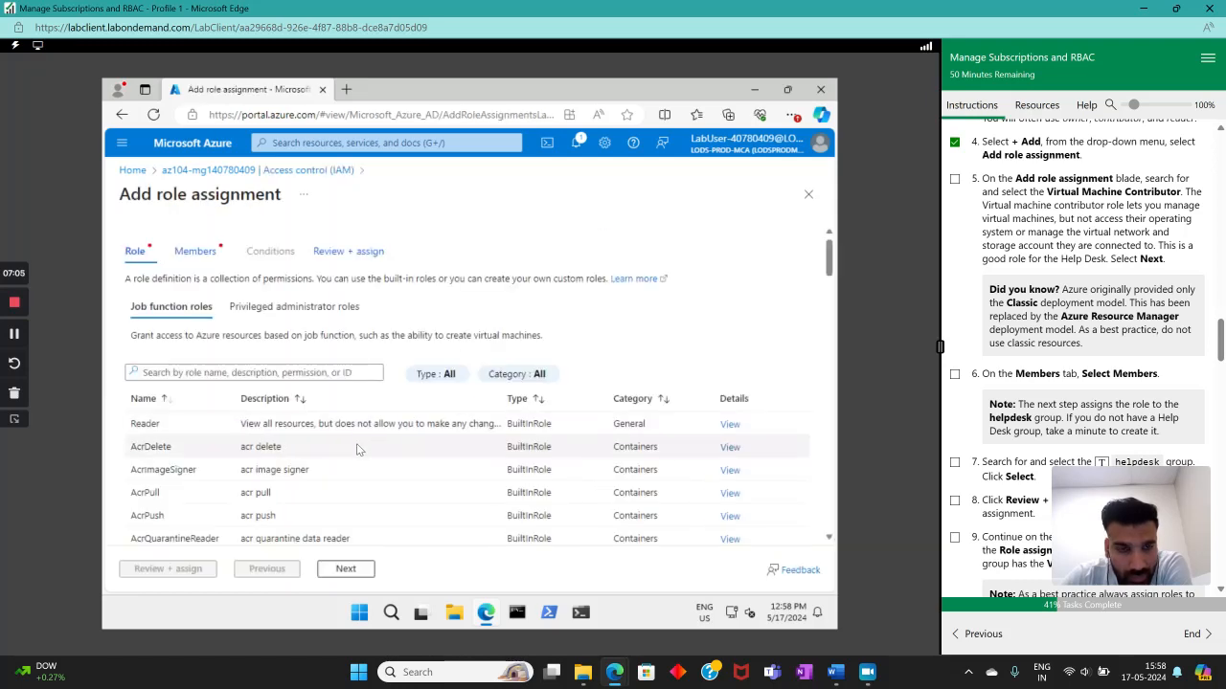
- Find Classic Virtual Machine Contributor by searching for virtual machine contributor, select it for the assignment, and continue to choosing members
left_click(265, 372)
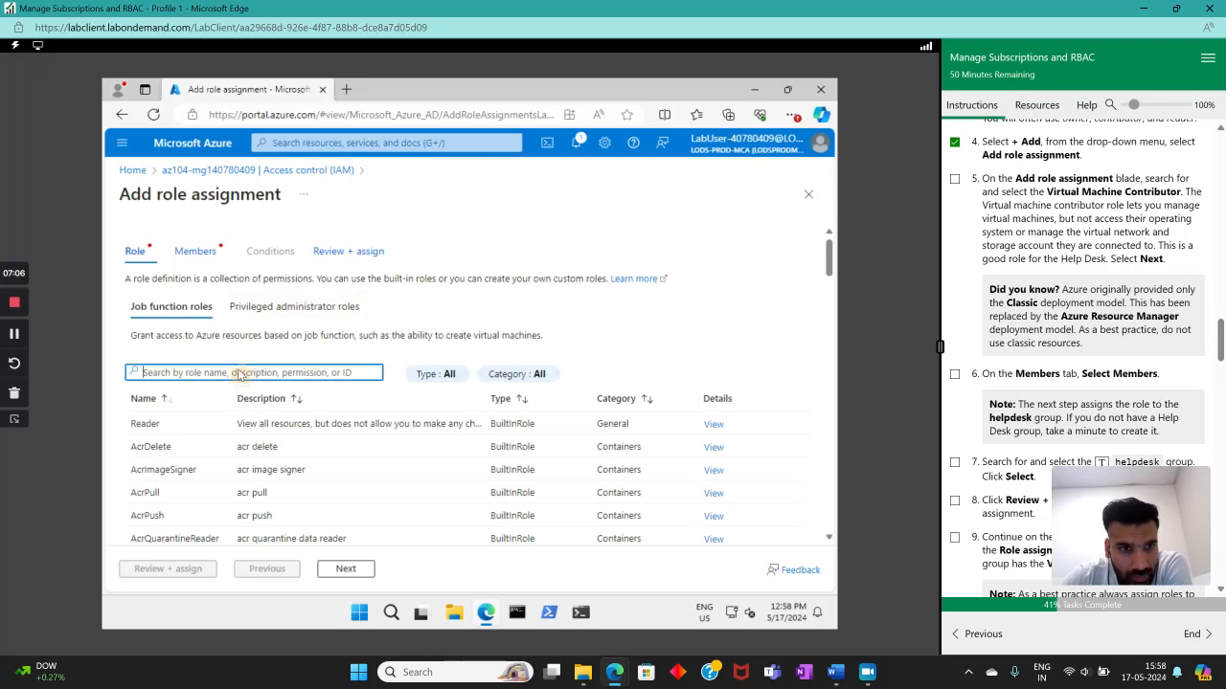
type("vi")
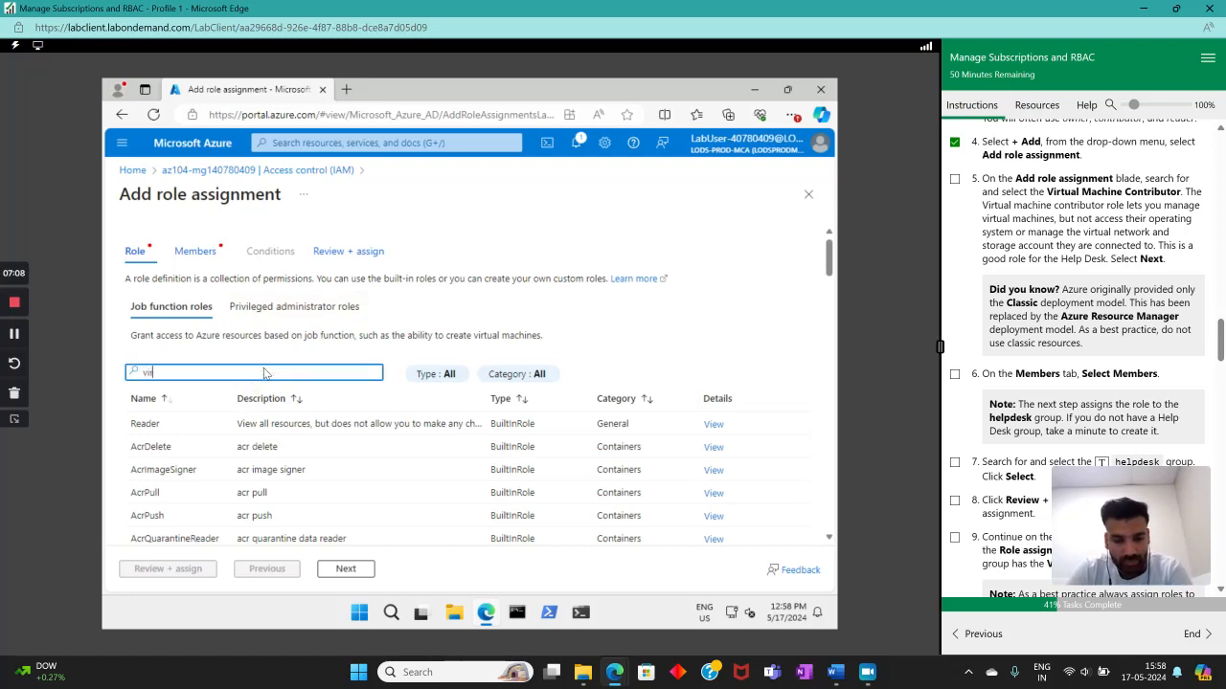
type("rtual machine contributor")
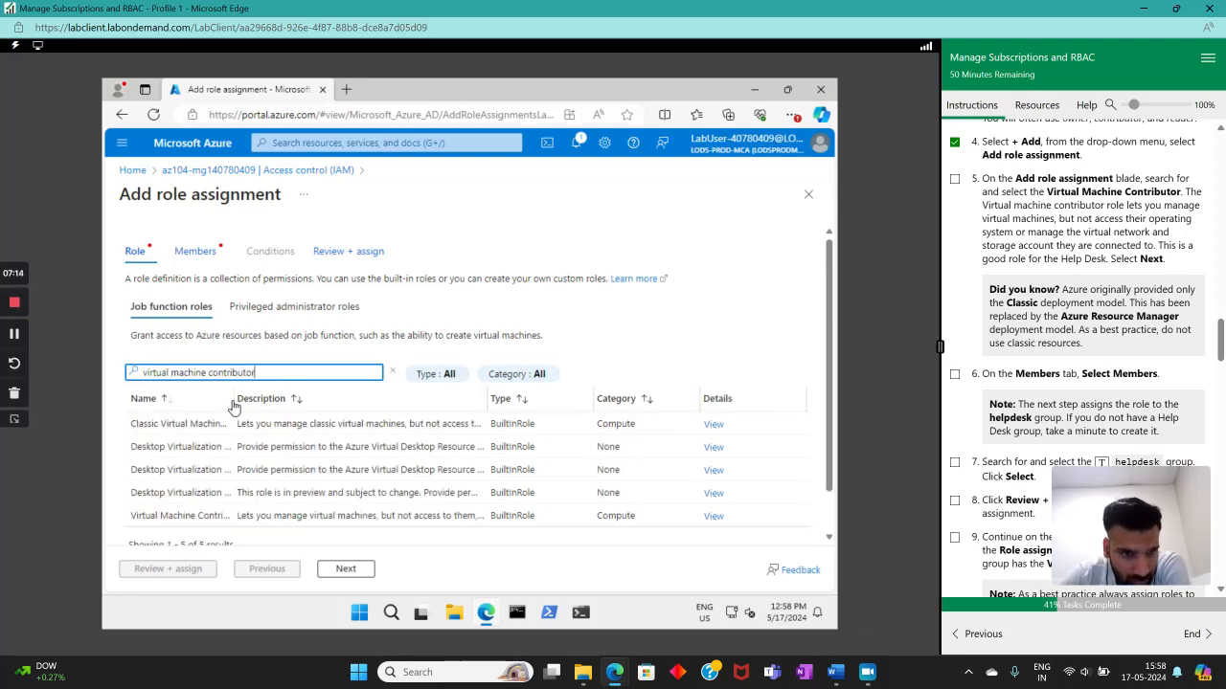
left_click_drag(233, 397, 275, 398)
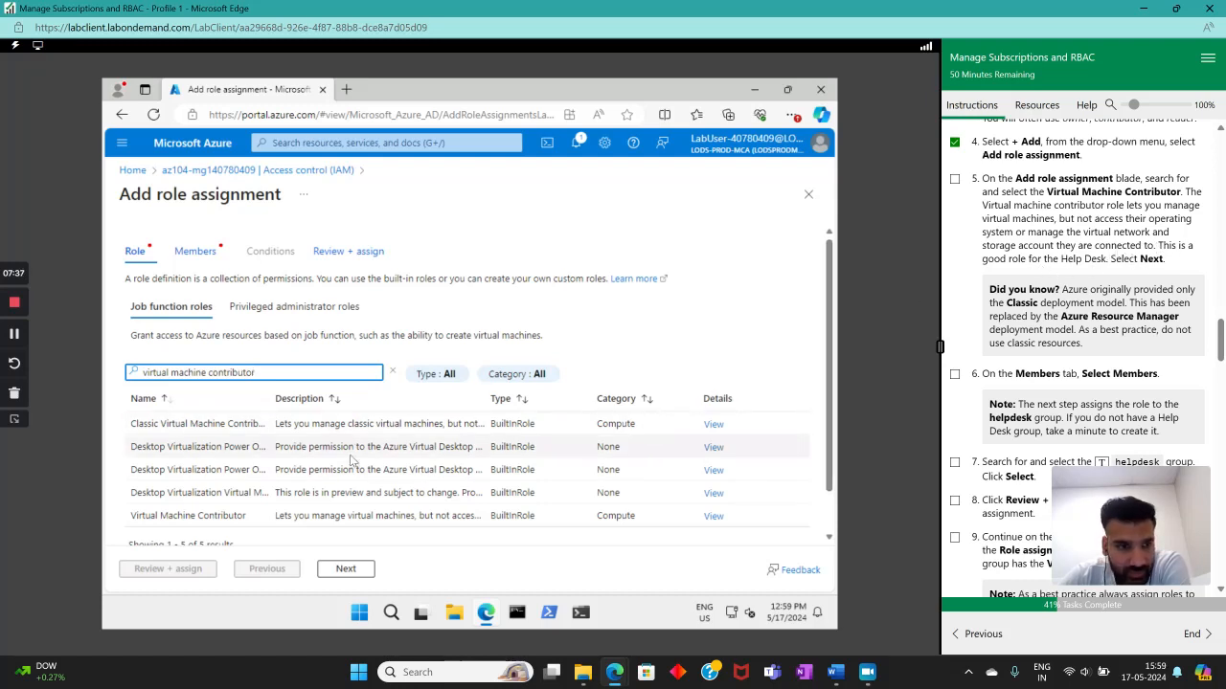
left_click(232, 424)
left_click(340, 569)
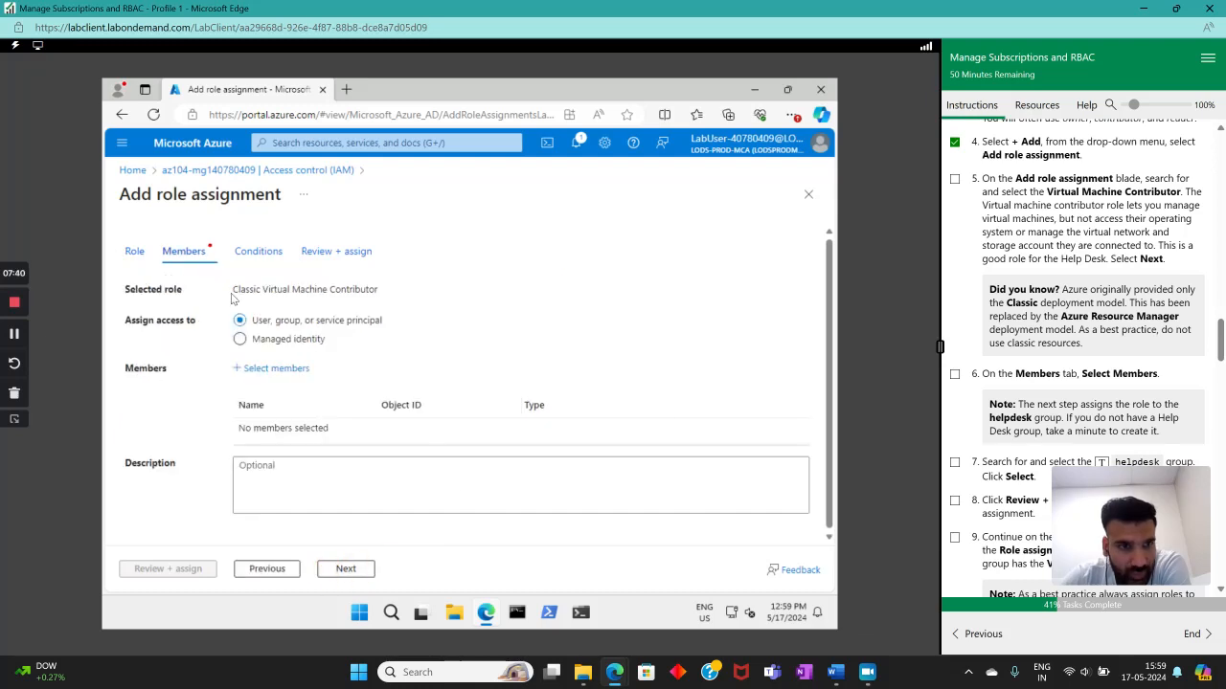
left_click_drag(230, 290, 405, 290)
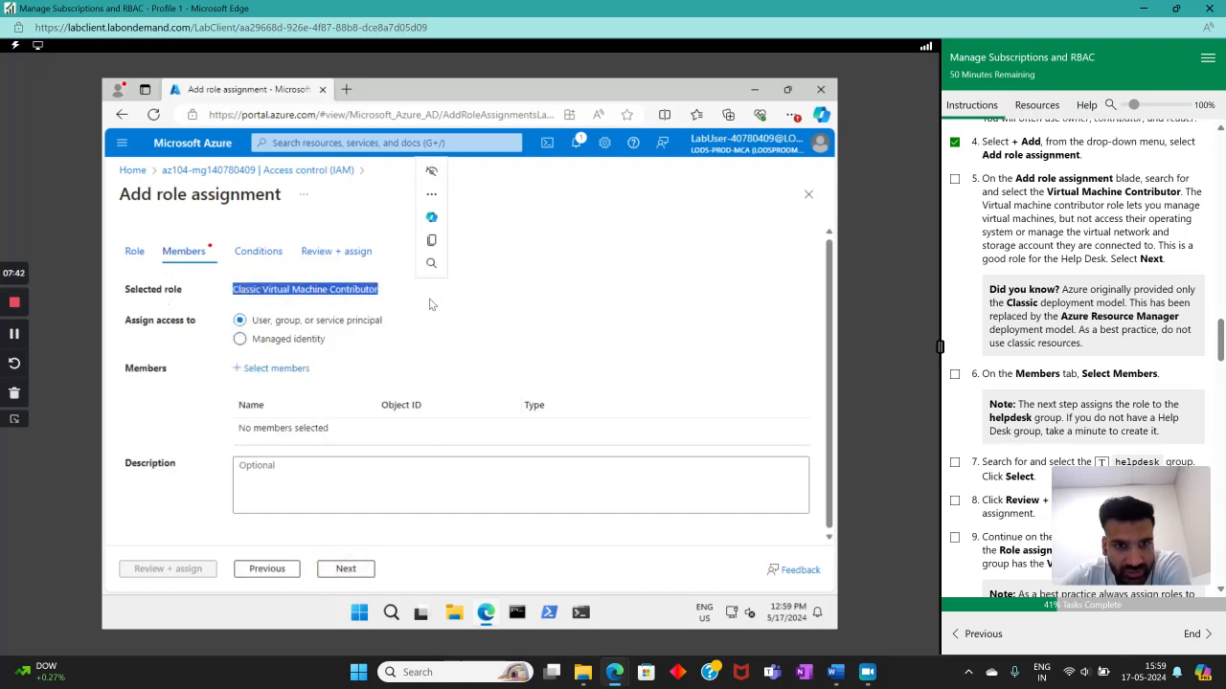
left_click(471, 324)
left_click(1045, 377)
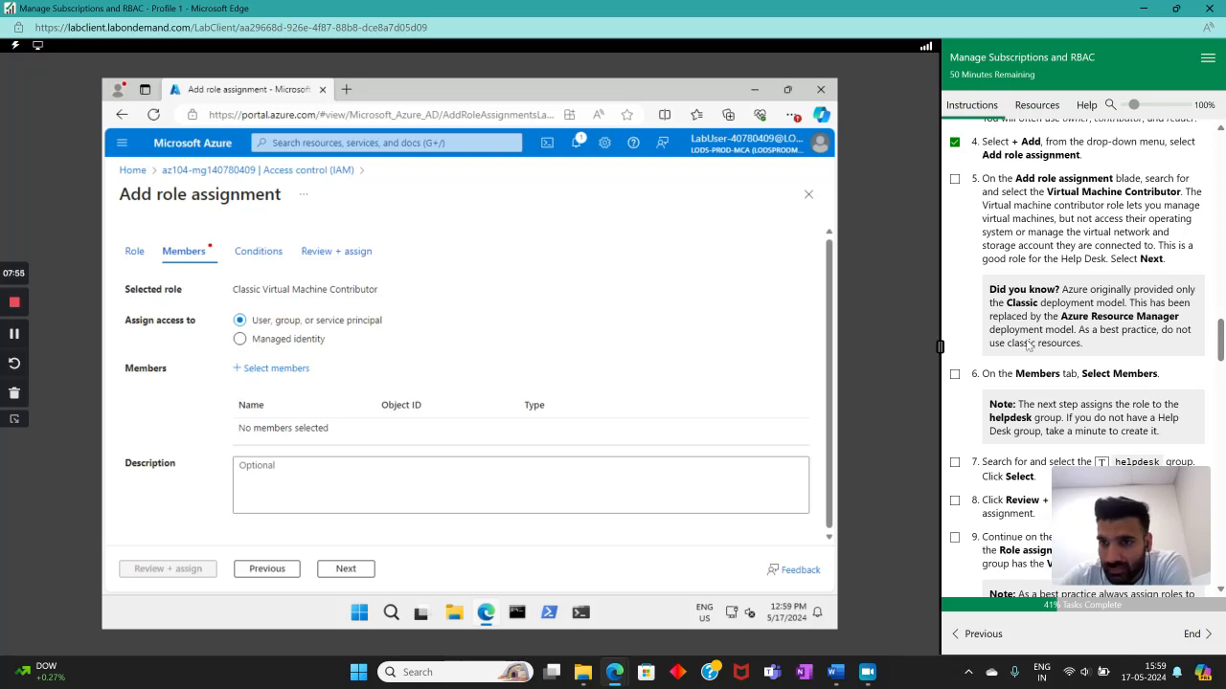
- Add the Helpdesk group as the role assignment's member by searching for helpdesk, and mark lab steps 6 and 7 complete
scroll(1053, 254, "down", 2)
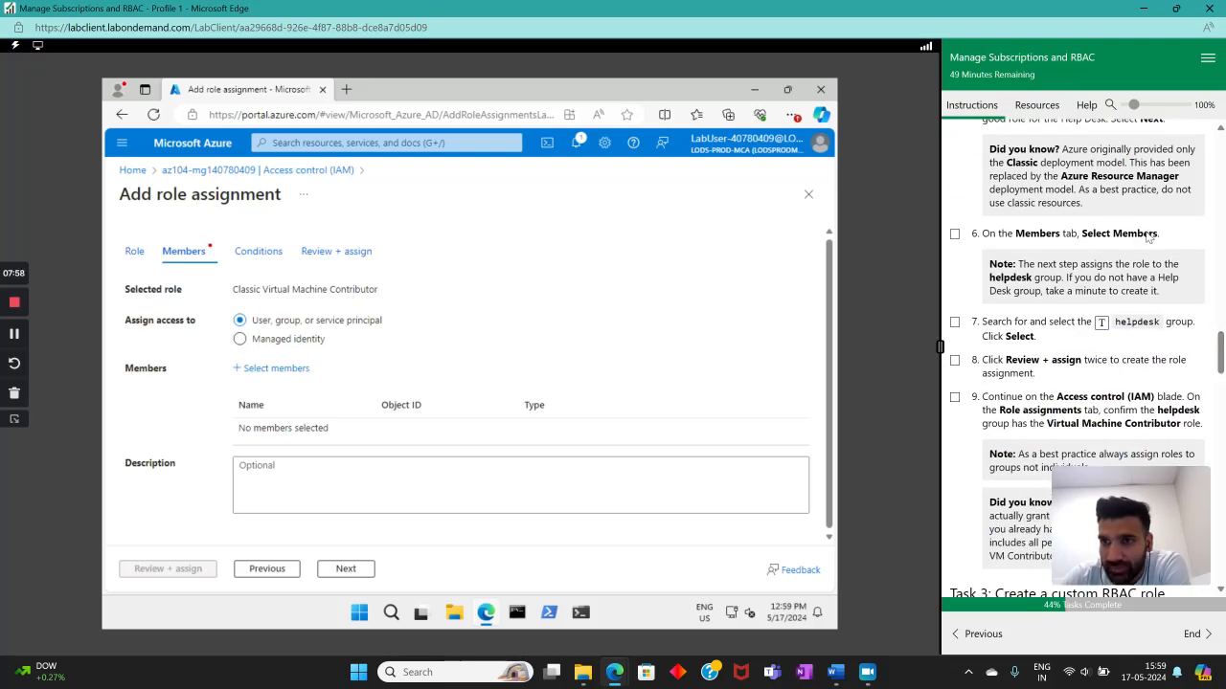
left_click(268, 368)
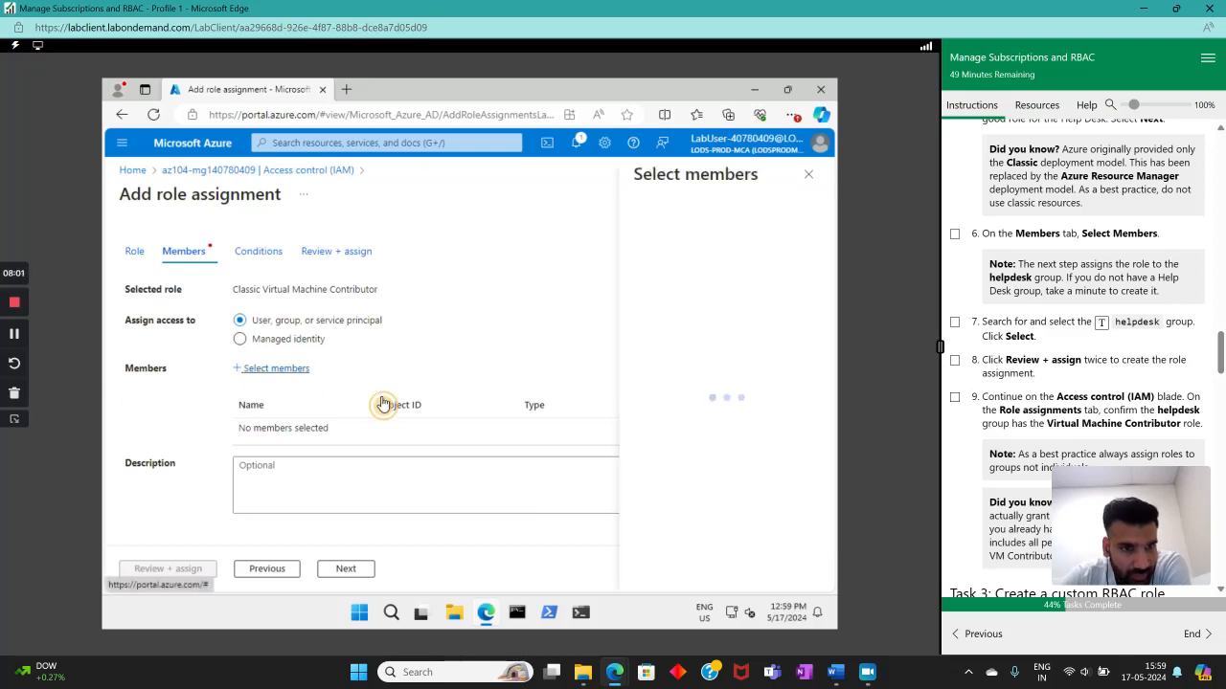
left_click(954, 234)
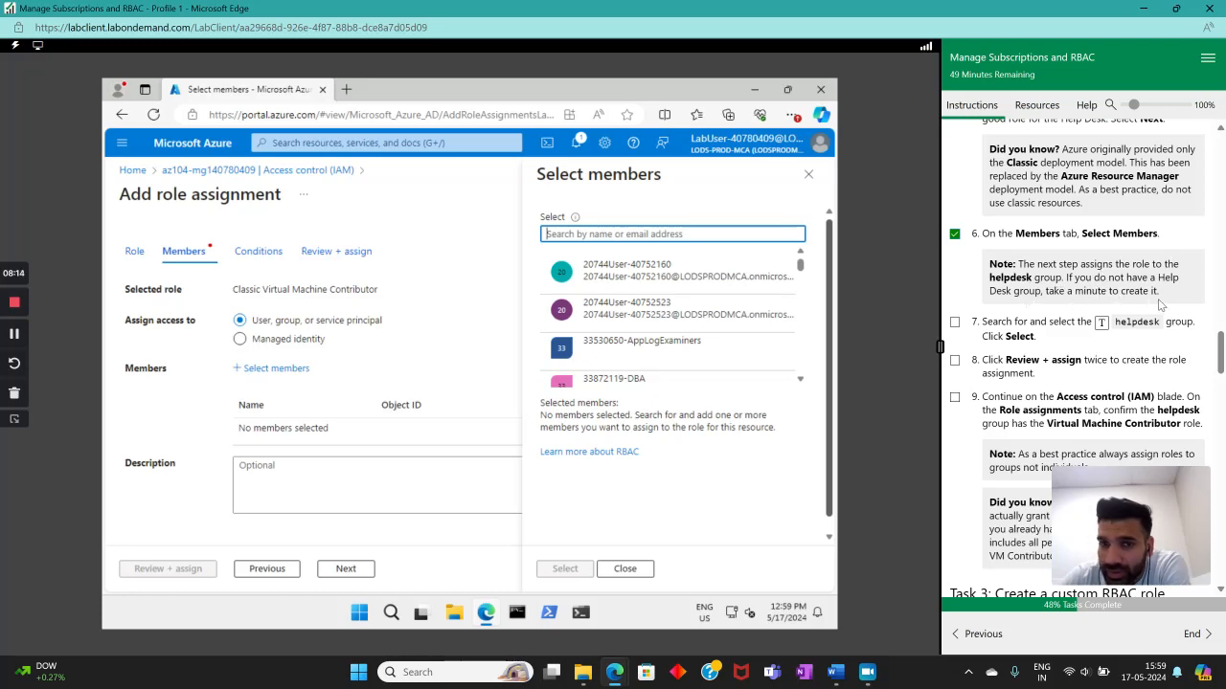
scroll(697, 357, "down", 2)
scroll(695, 353, "up", 2)
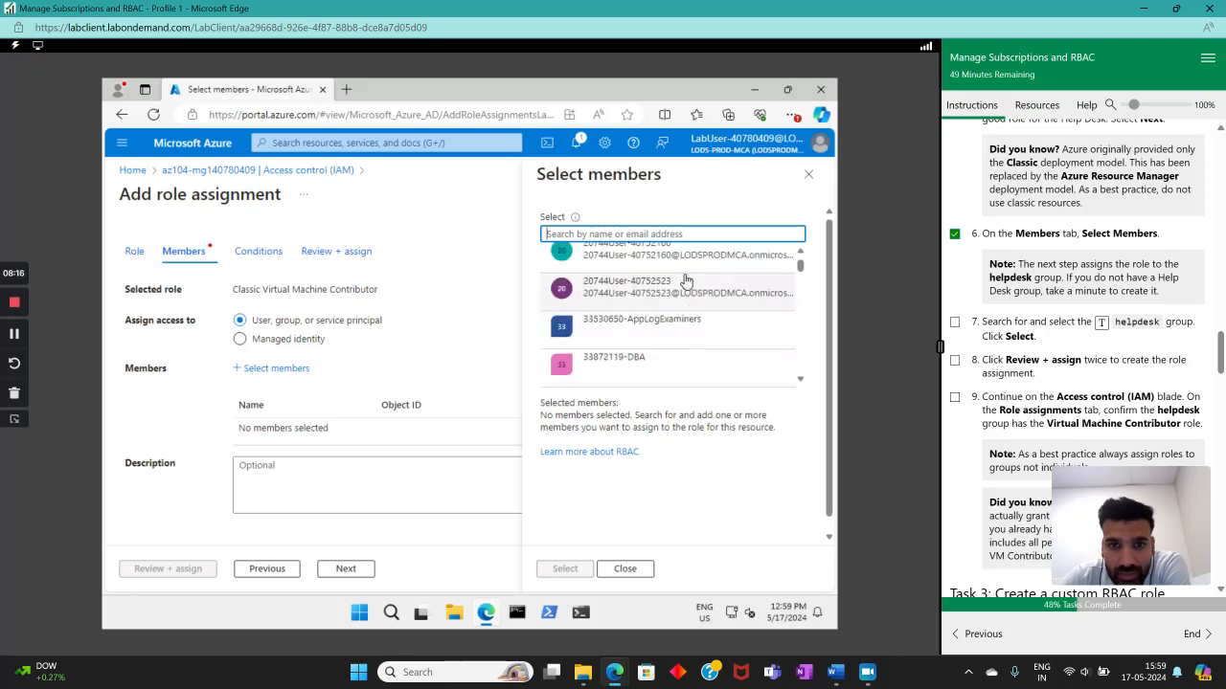
left_click(1101, 323)
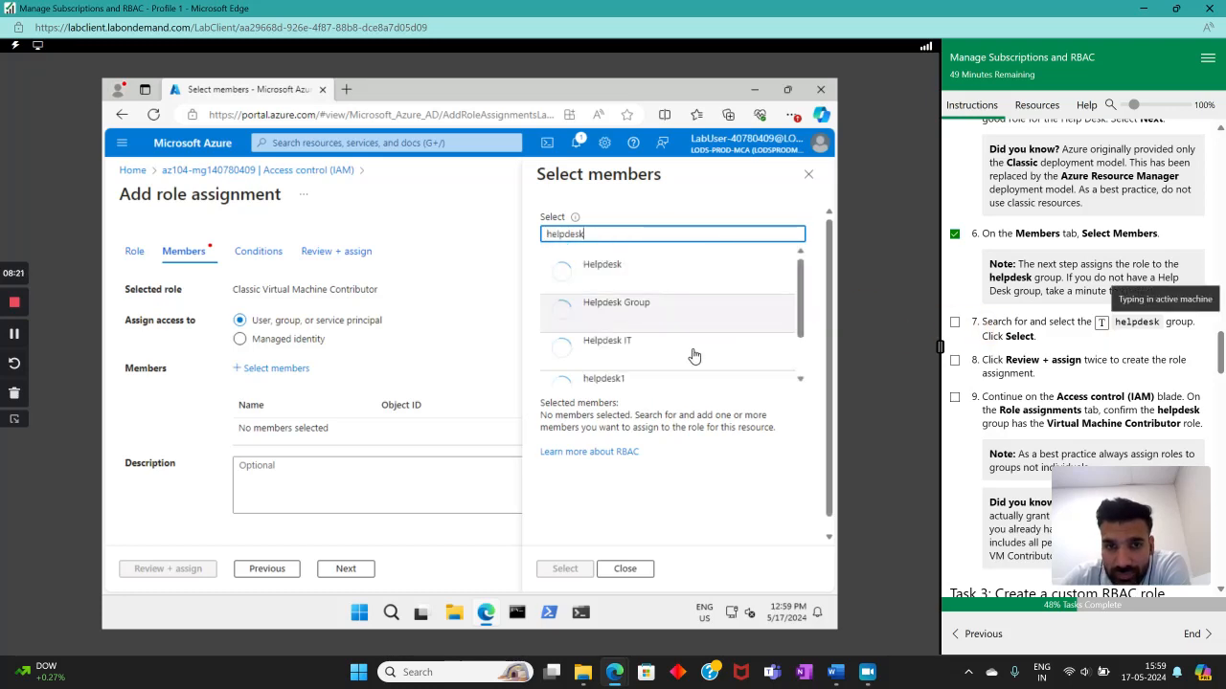
left_click(641, 280)
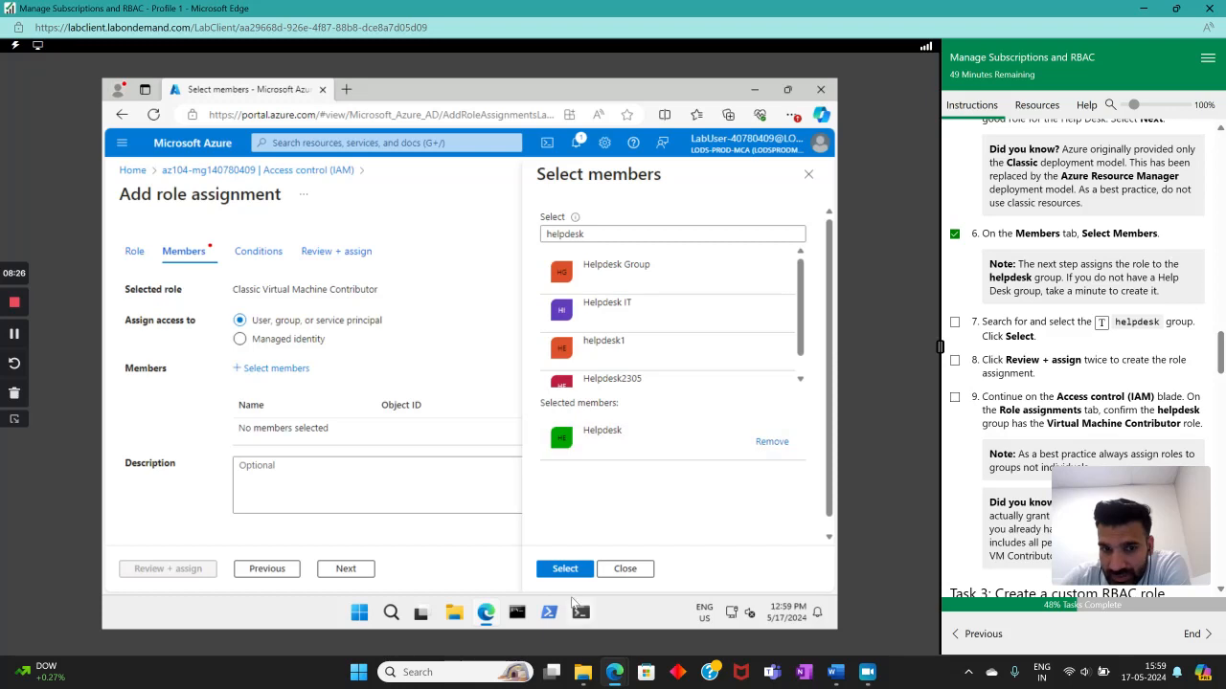
left_click(563, 569)
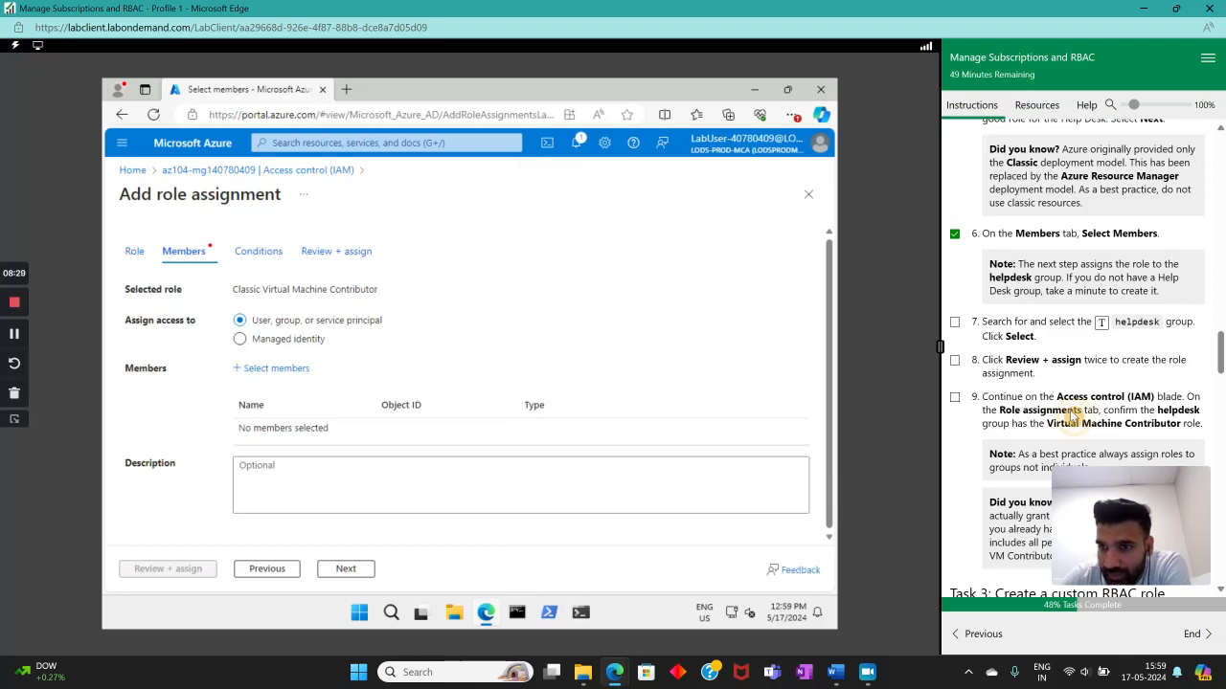
left_click(955, 323)
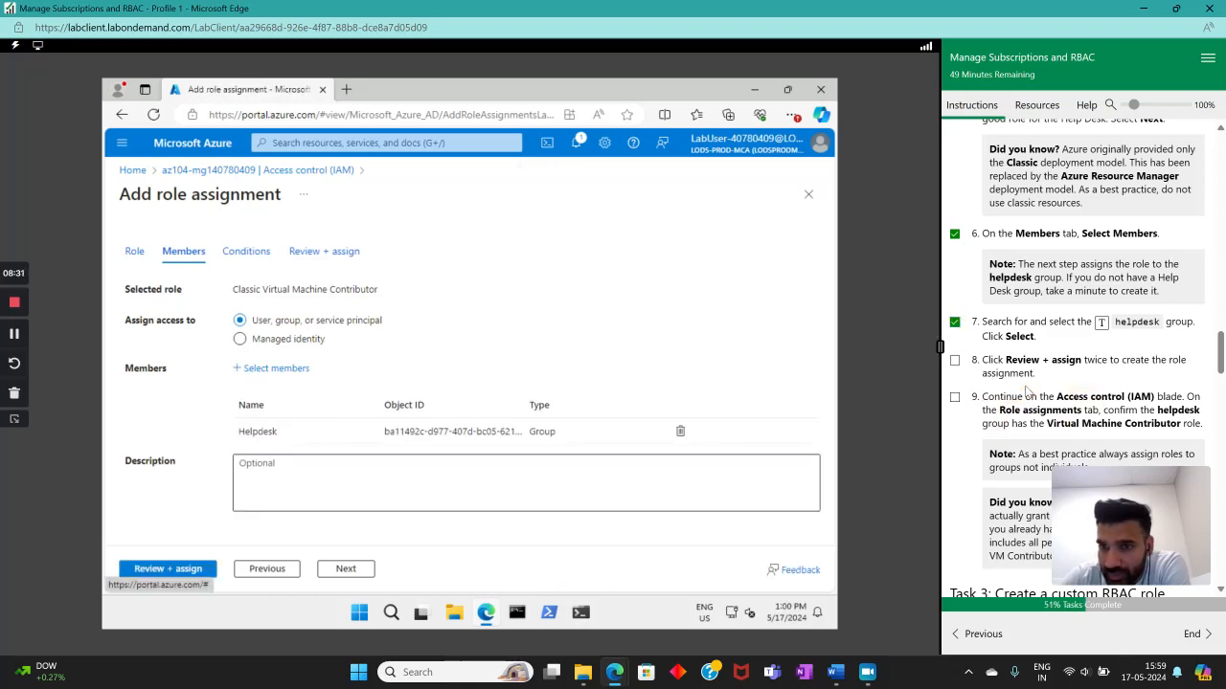
- Review the Classic Virtual Machine Contributor assignment for Helpdesk, mark lab step 8 complete, and create the assignment
left_click(167, 569)
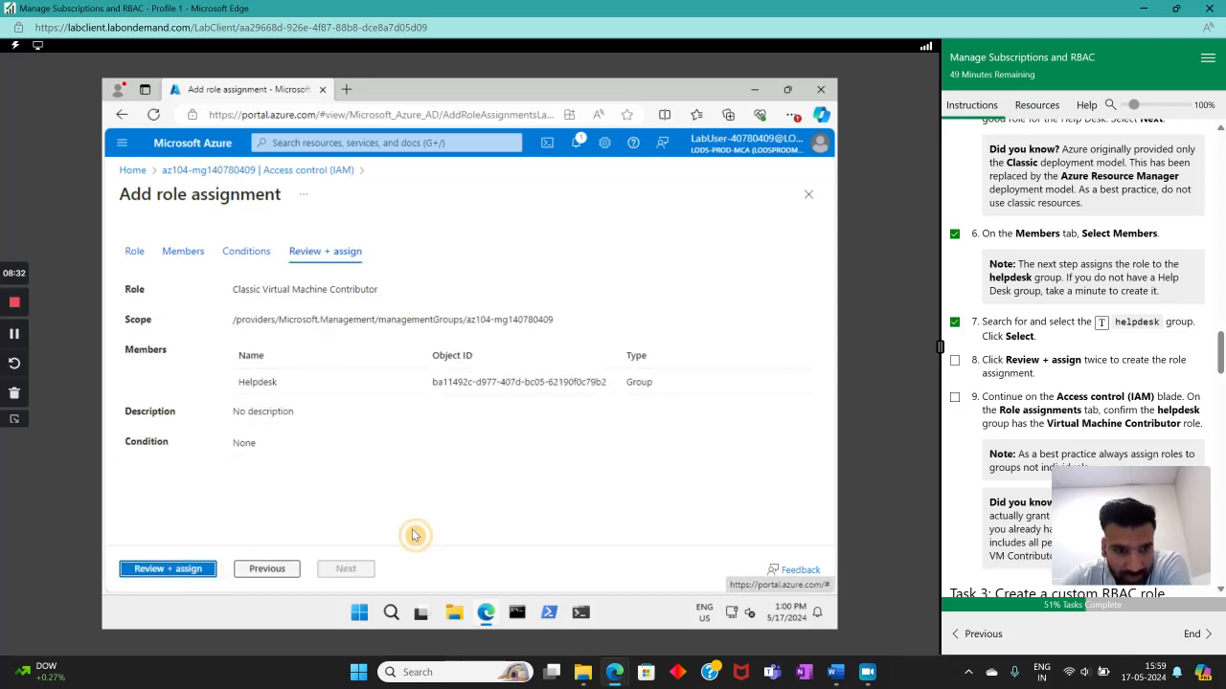
left_click(955, 360)
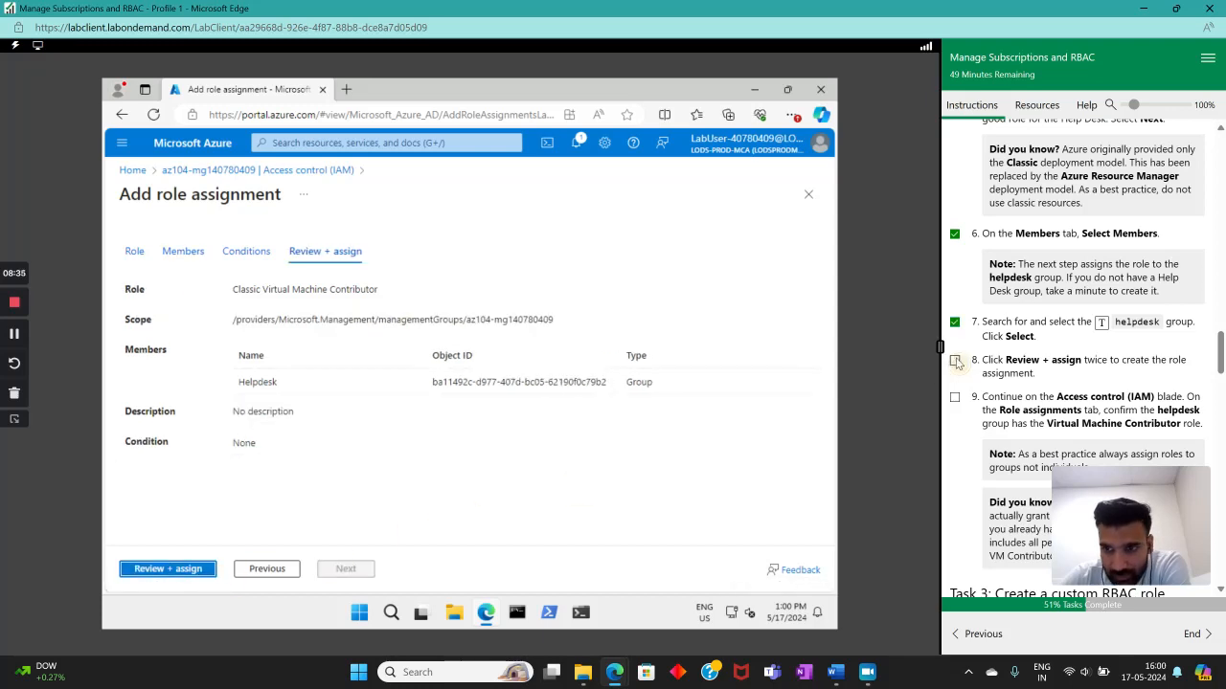
scroll(1221, 359, "down", 2)
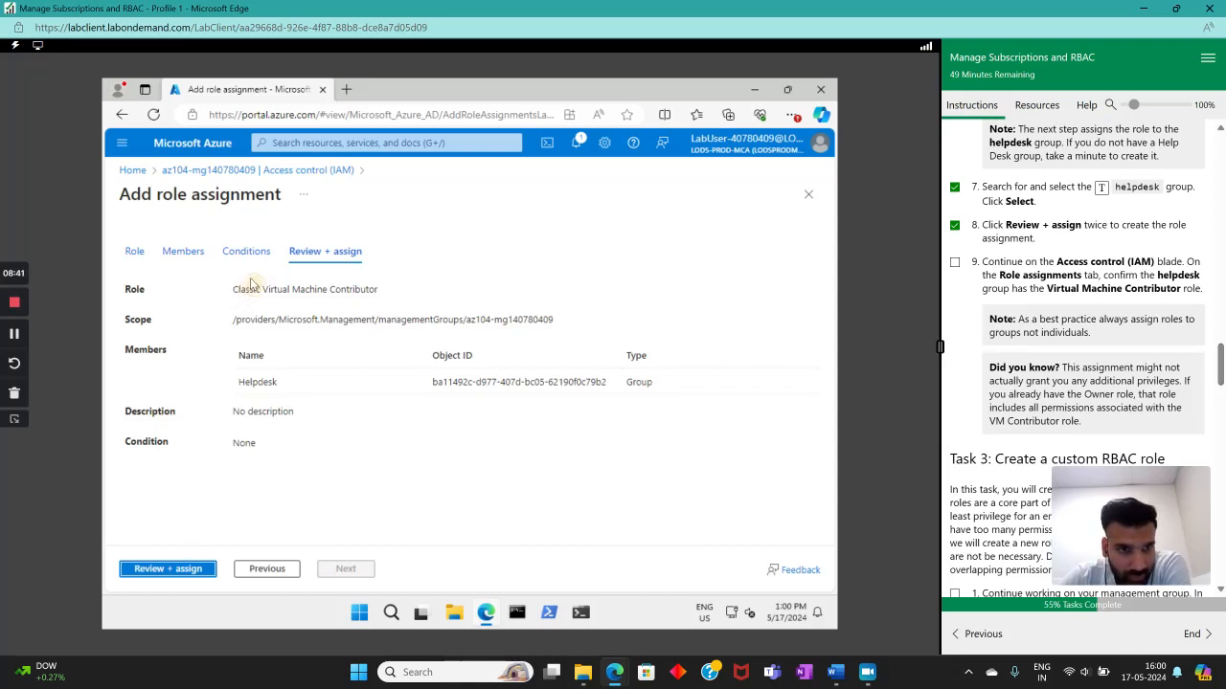
left_click_drag(235, 289, 385, 294)
left_click(387, 303)
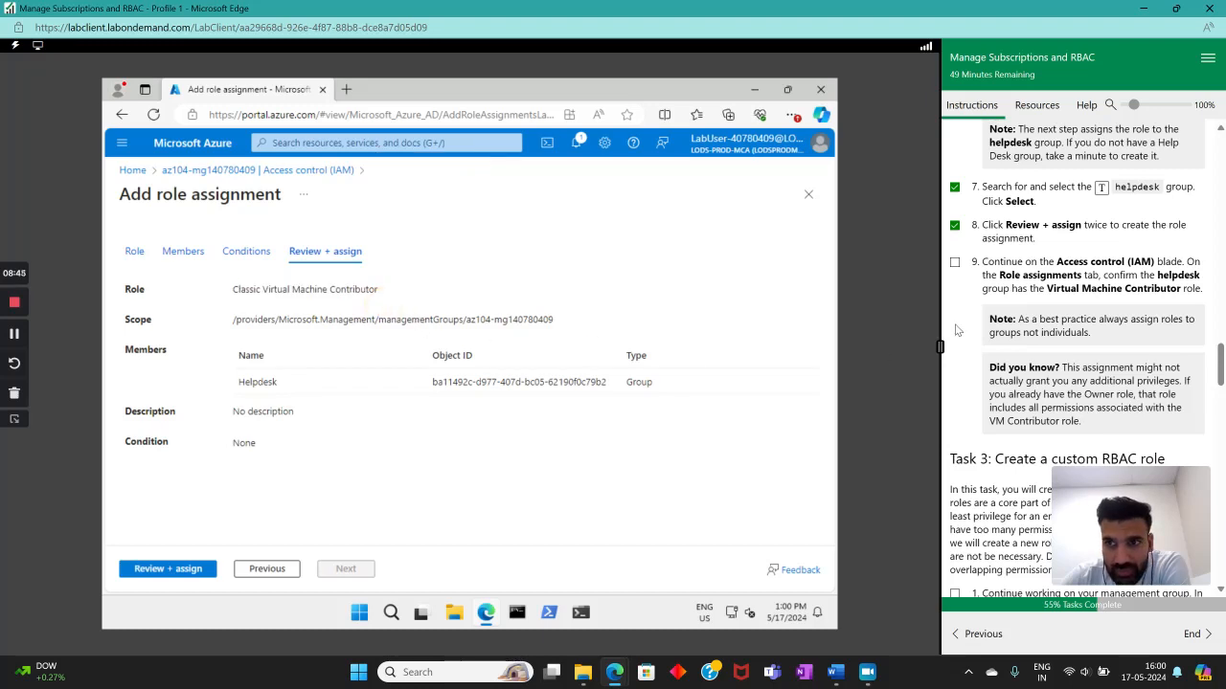
scroll(963, 328, "up", 1)
scroll(974, 323, "up", 1)
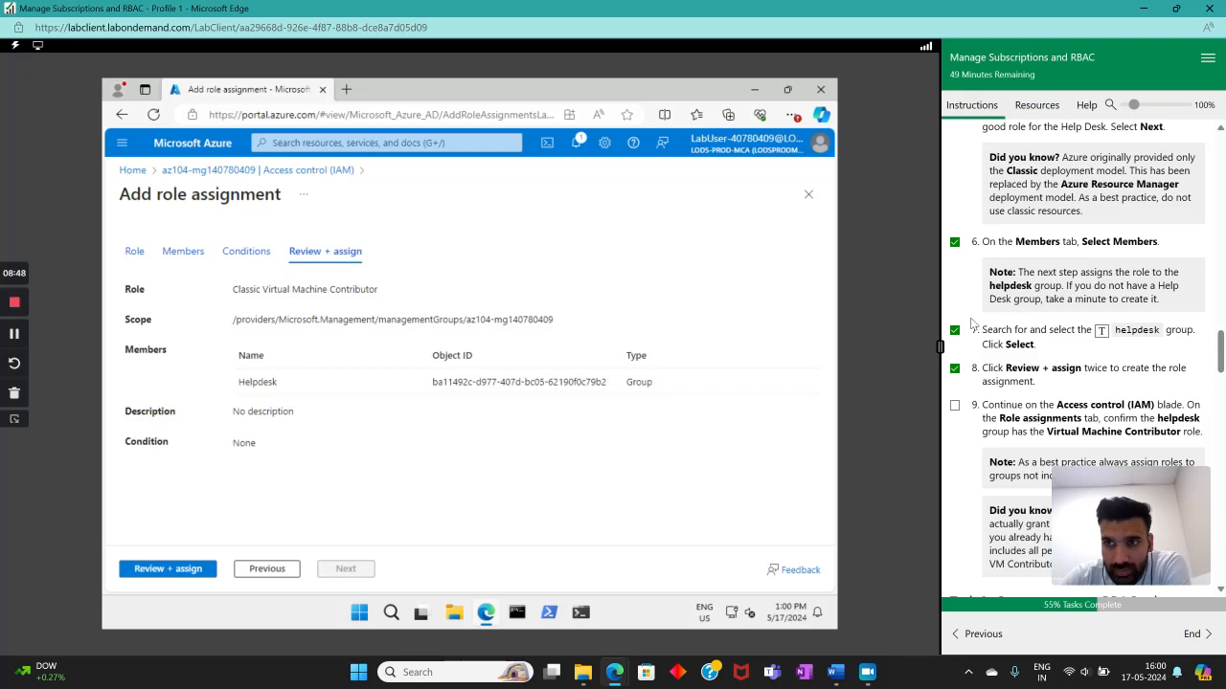
scroll(974, 324, "down", 1)
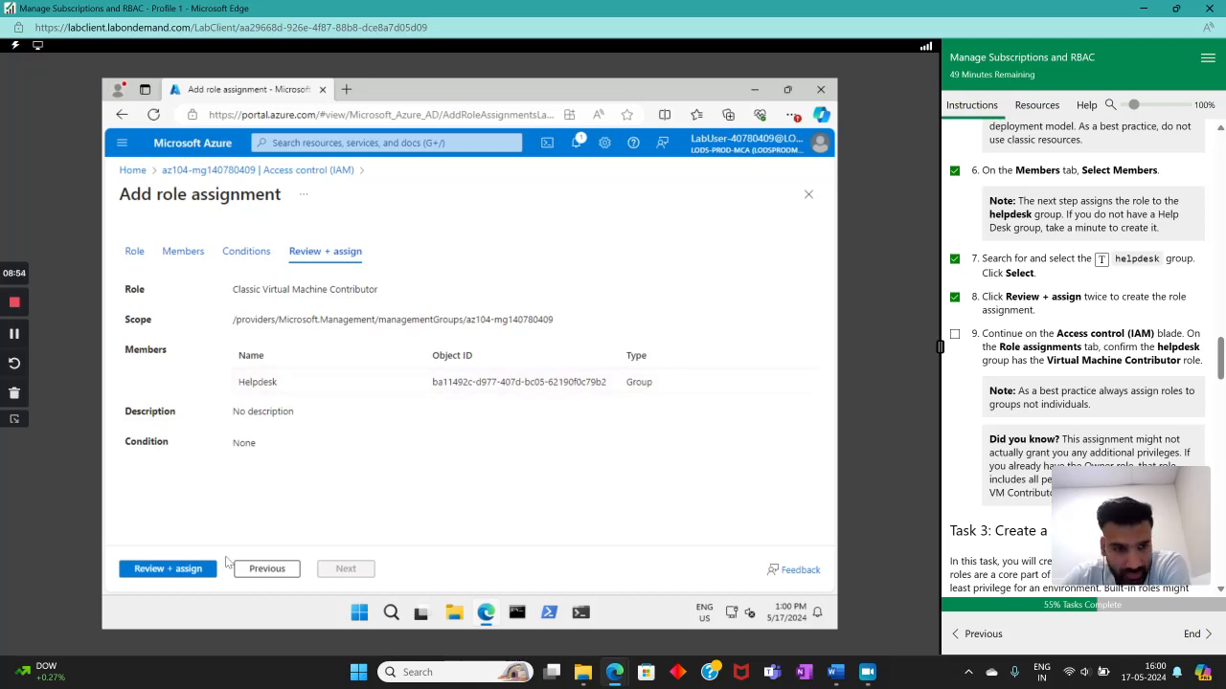
left_click(183, 572)
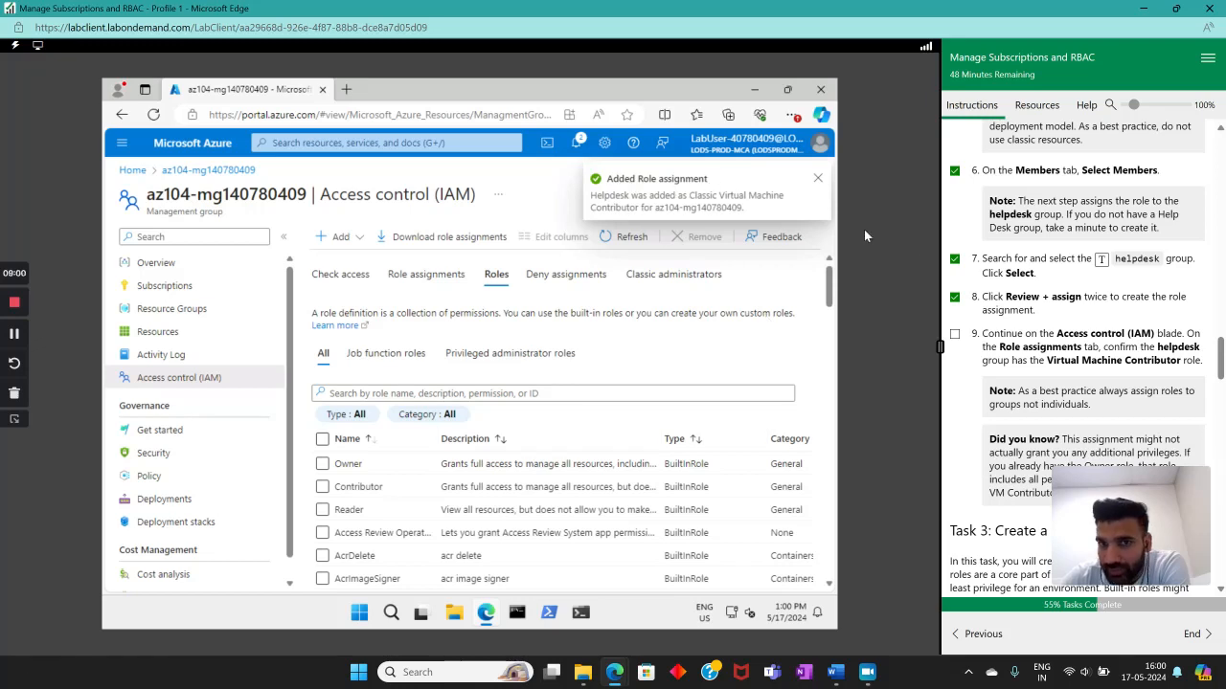
- Check the management group's role assignments for Helpdesk's Classic Virtual Machine Contributor role and mark lab step 9 complete
scroll(1023, 287, "down", 1)
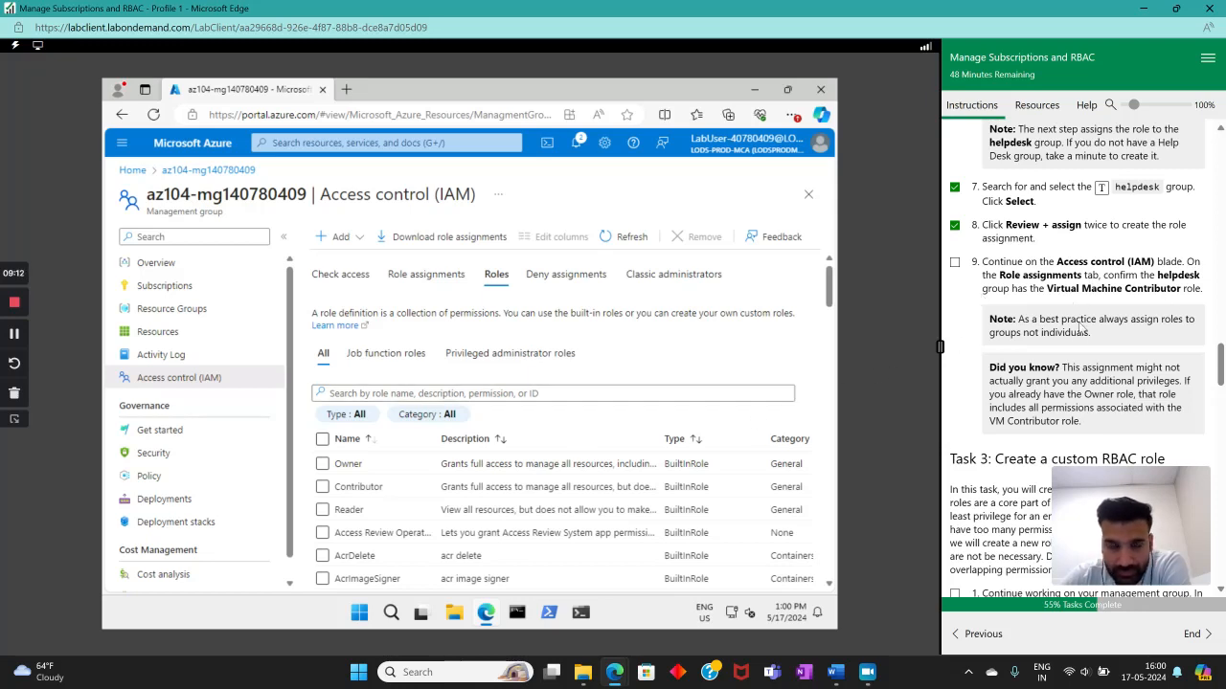
left_click(411, 274)
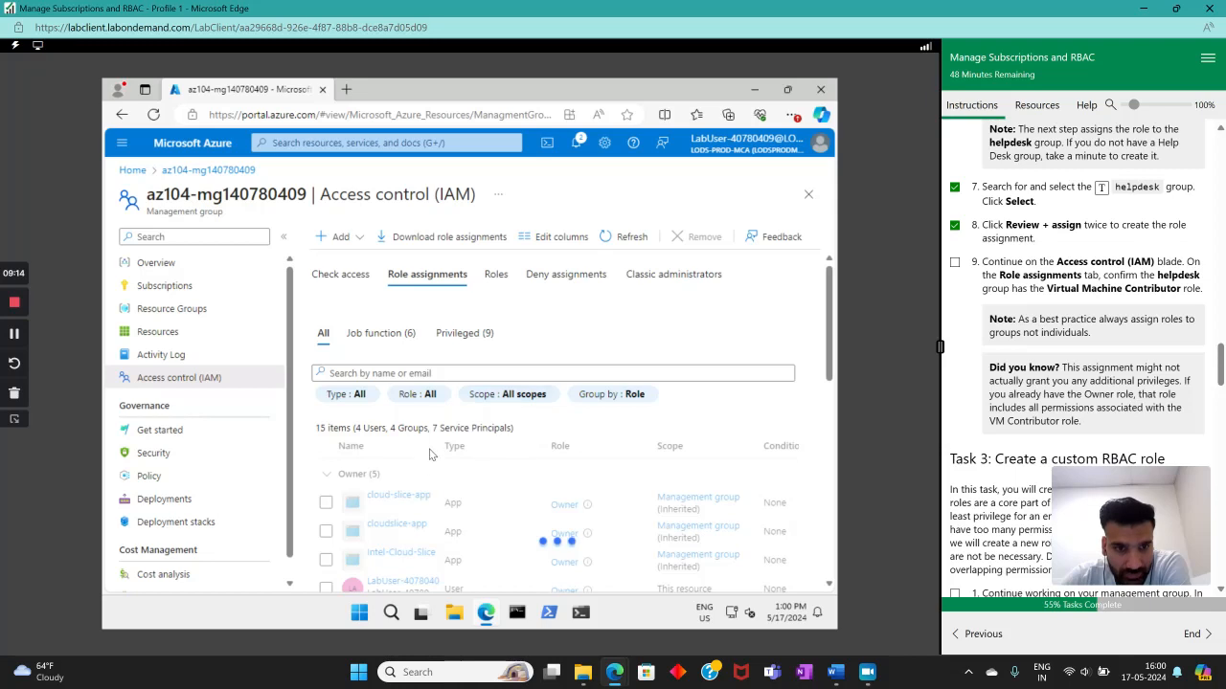
scroll(426, 431, "down", 10)
scroll(421, 417, "up", 10)
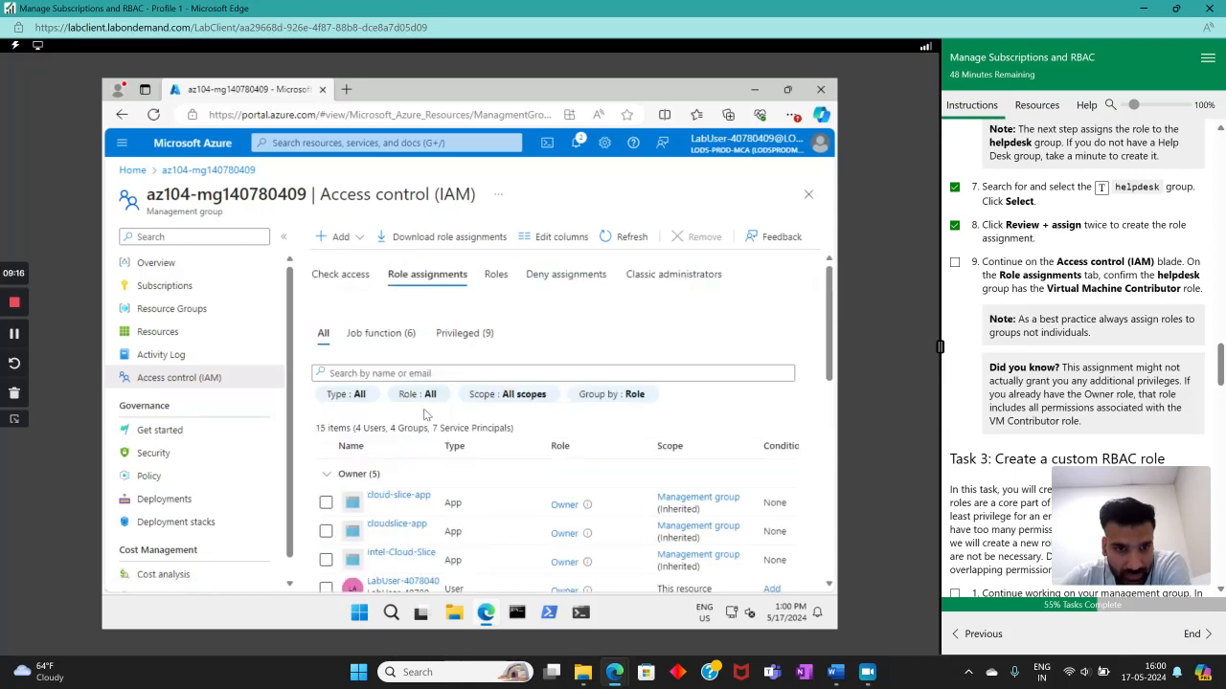
scroll(412, 411, "down", 8)
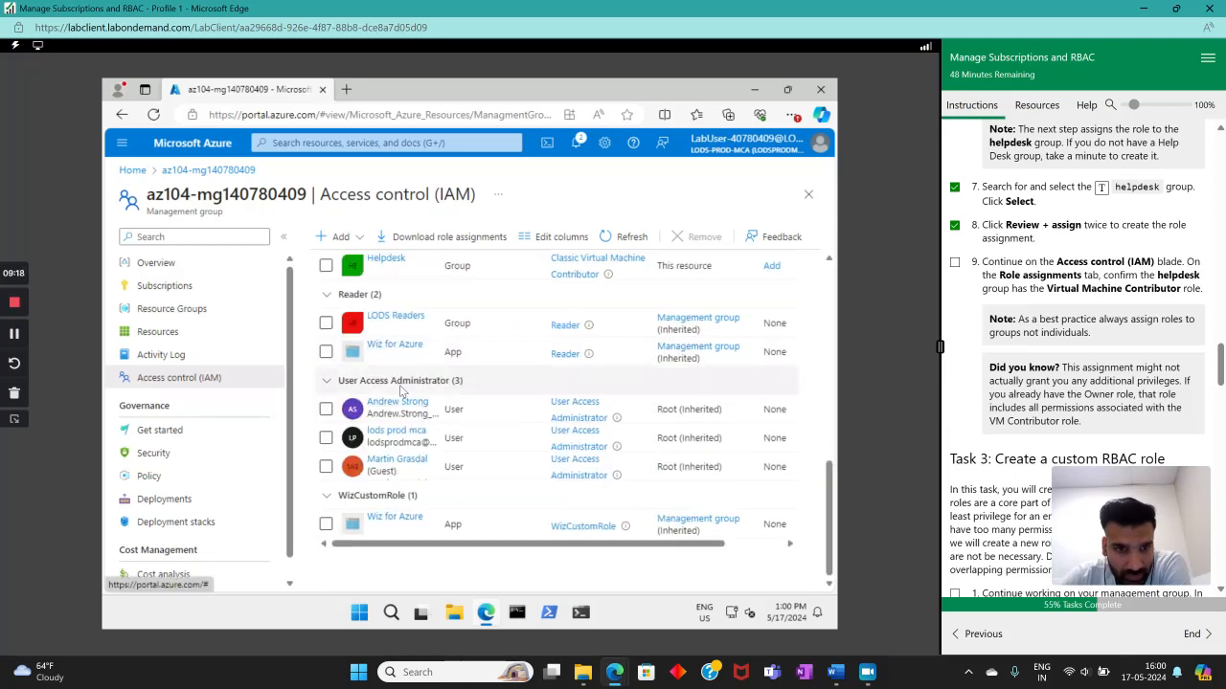
scroll(393, 362, "up", 2)
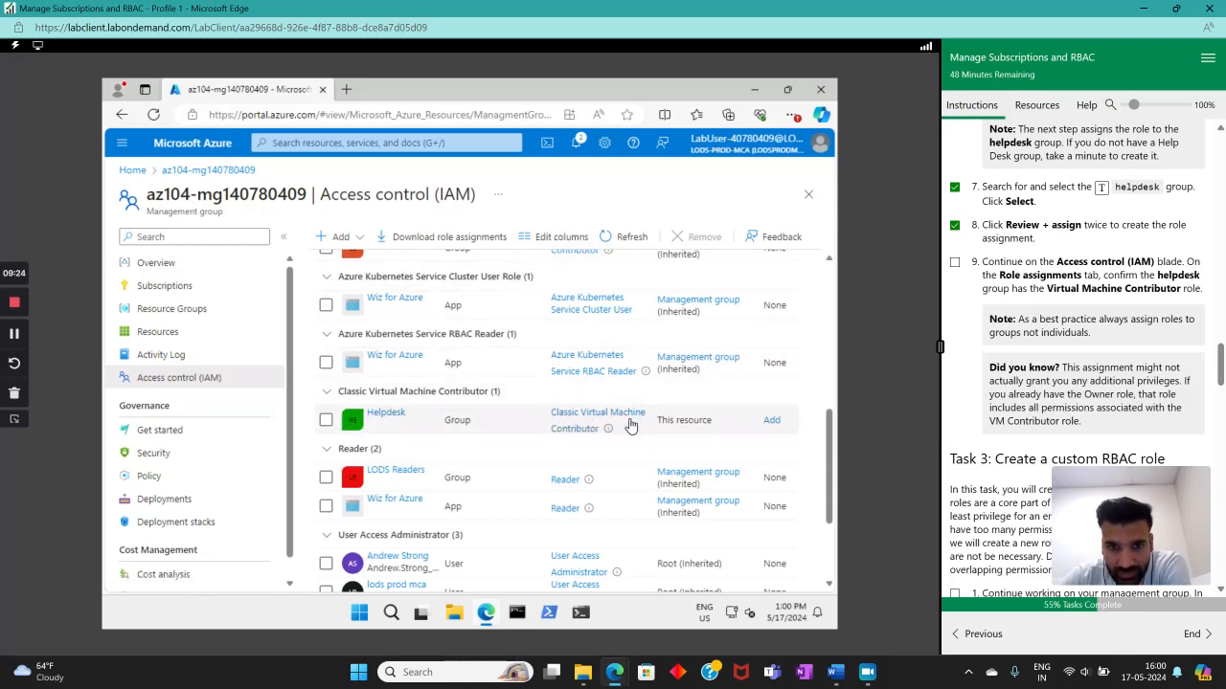
left_click(952, 263)
- Read the introduction to Task 3 on creating a custom RBAC role, including the note about built-in roles' permissions
scroll(1080, 330, "down", 3)
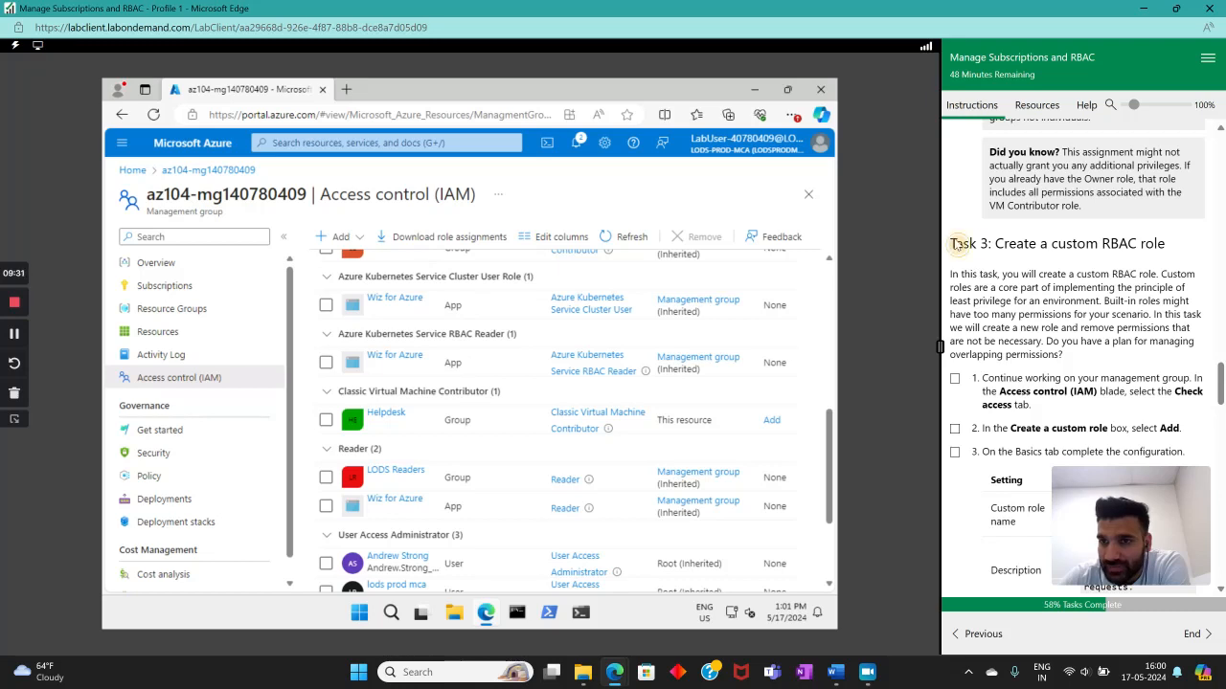
left_click_drag(963, 247, 1020, 251)
left_click(1078, 256)
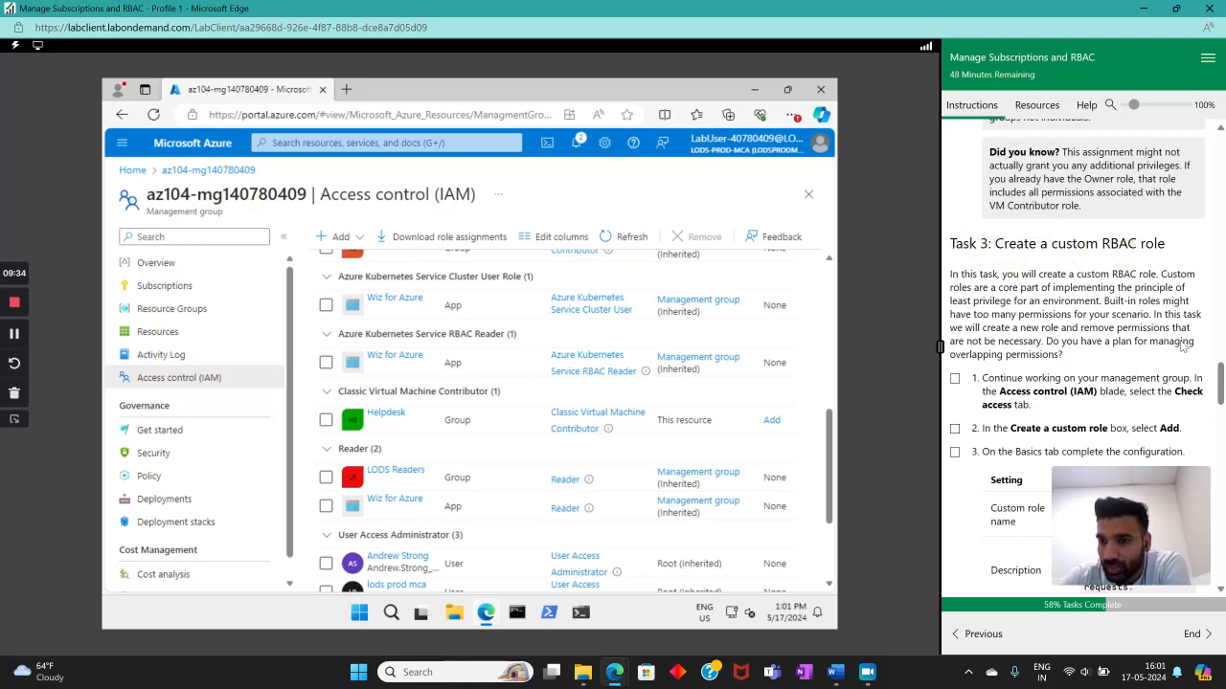
left_click_drag(1132, 499, 1087, 568)
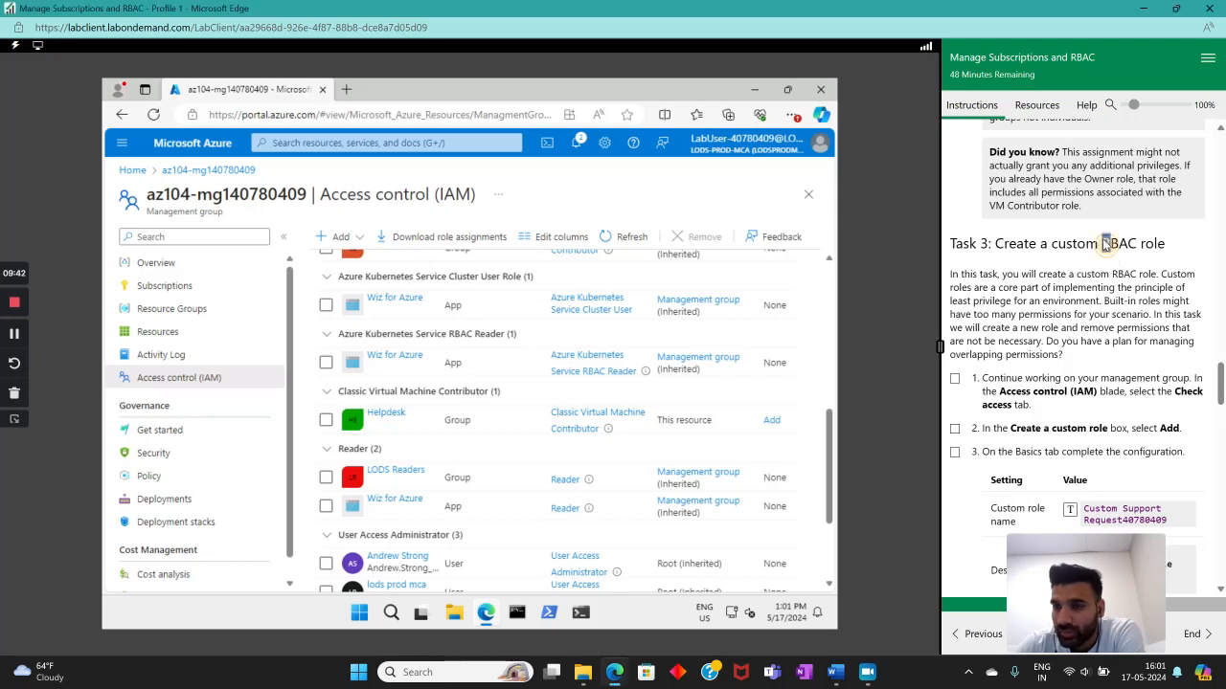
left_click_drag(1101, 246, 1139, 249)
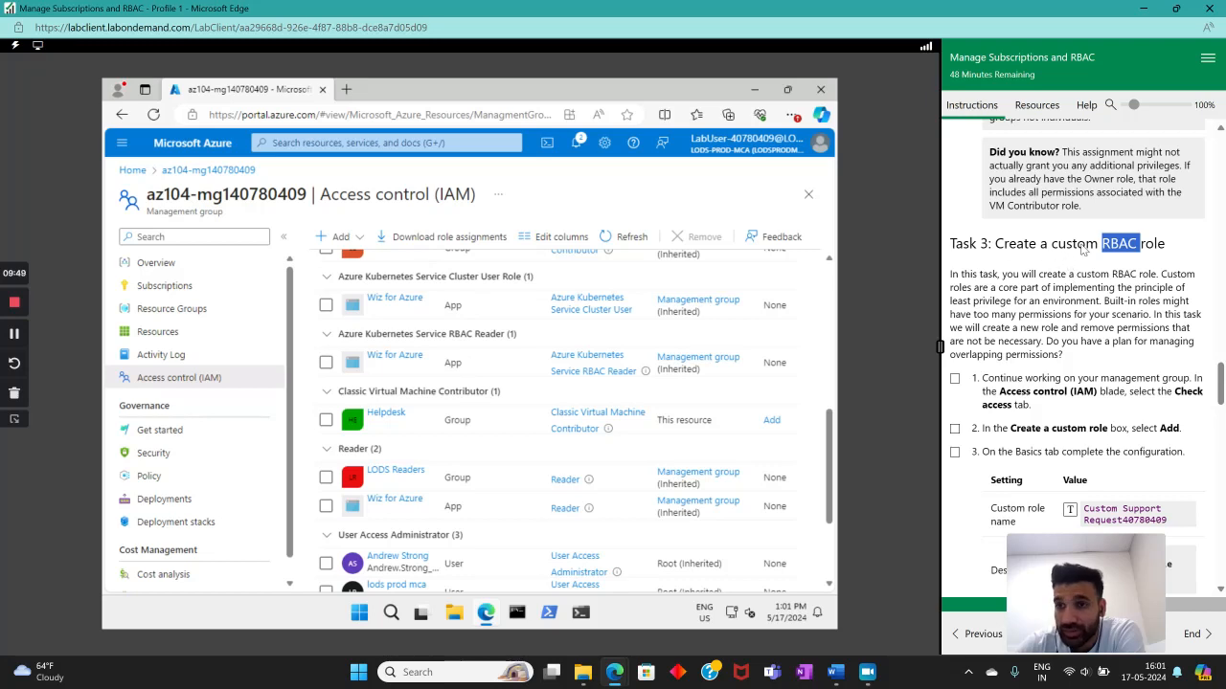
left_click_drag(1098, 246, 1071, 246)
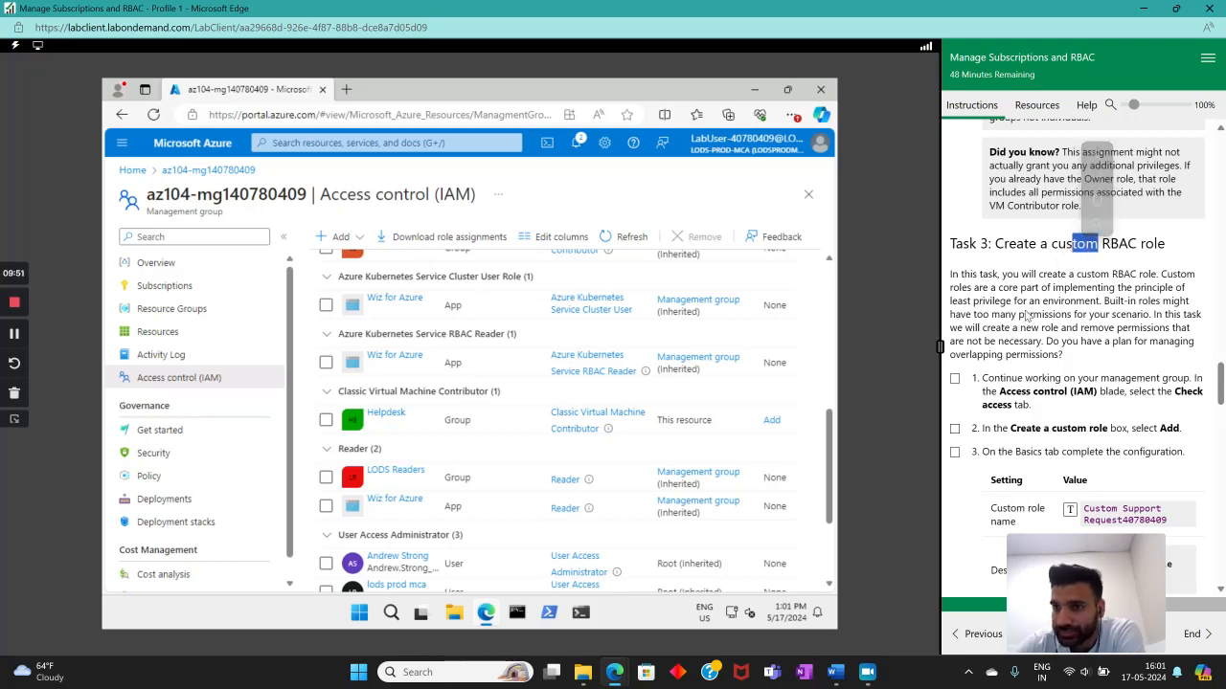
scroll(1118, 253, "down", 1)
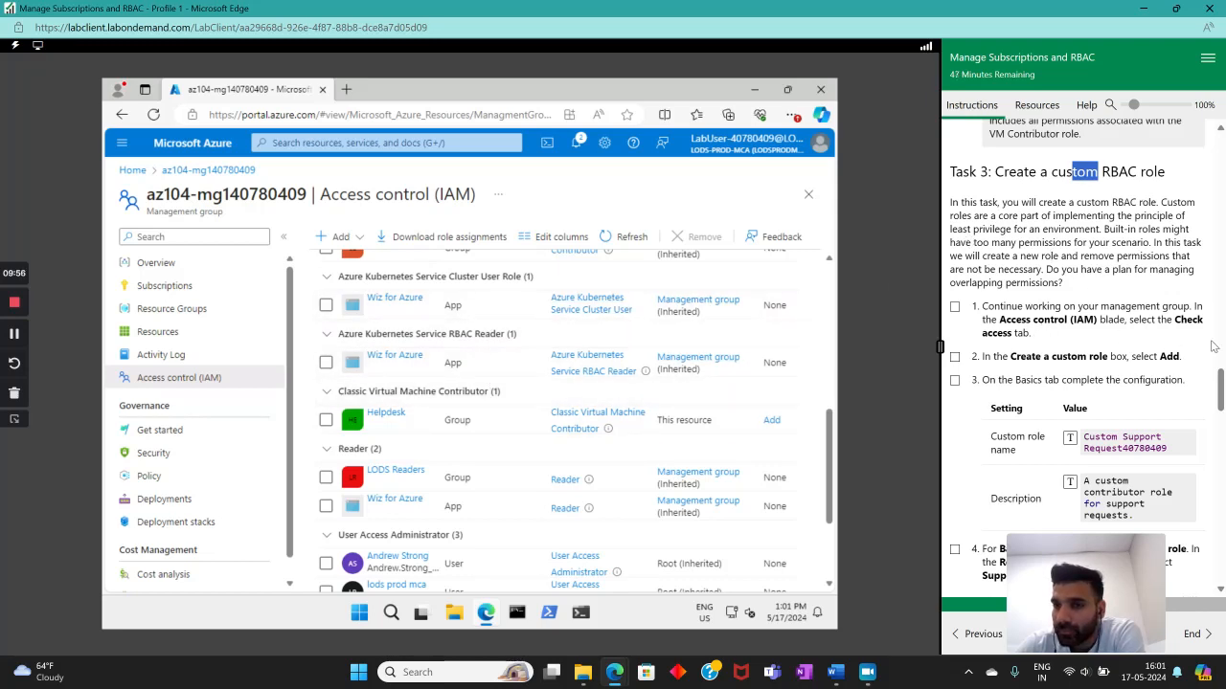
scroll(1214, 347, "down", 1)
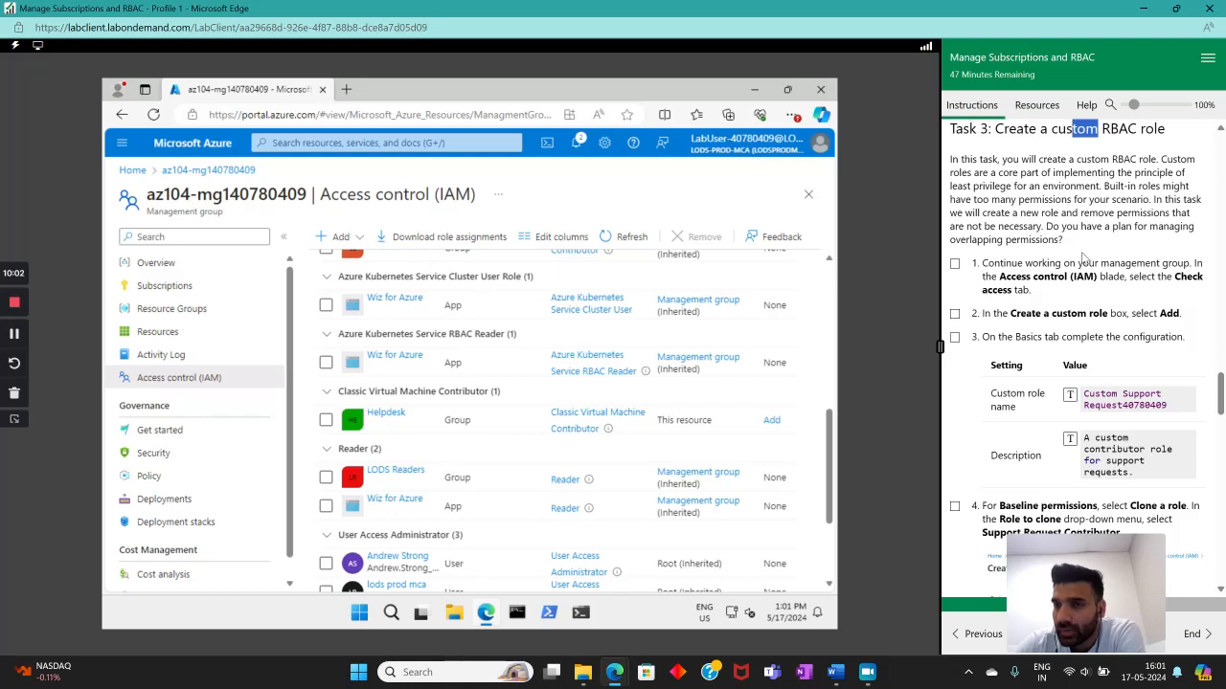
left_click_drag(1099, 185, 1190, 187)
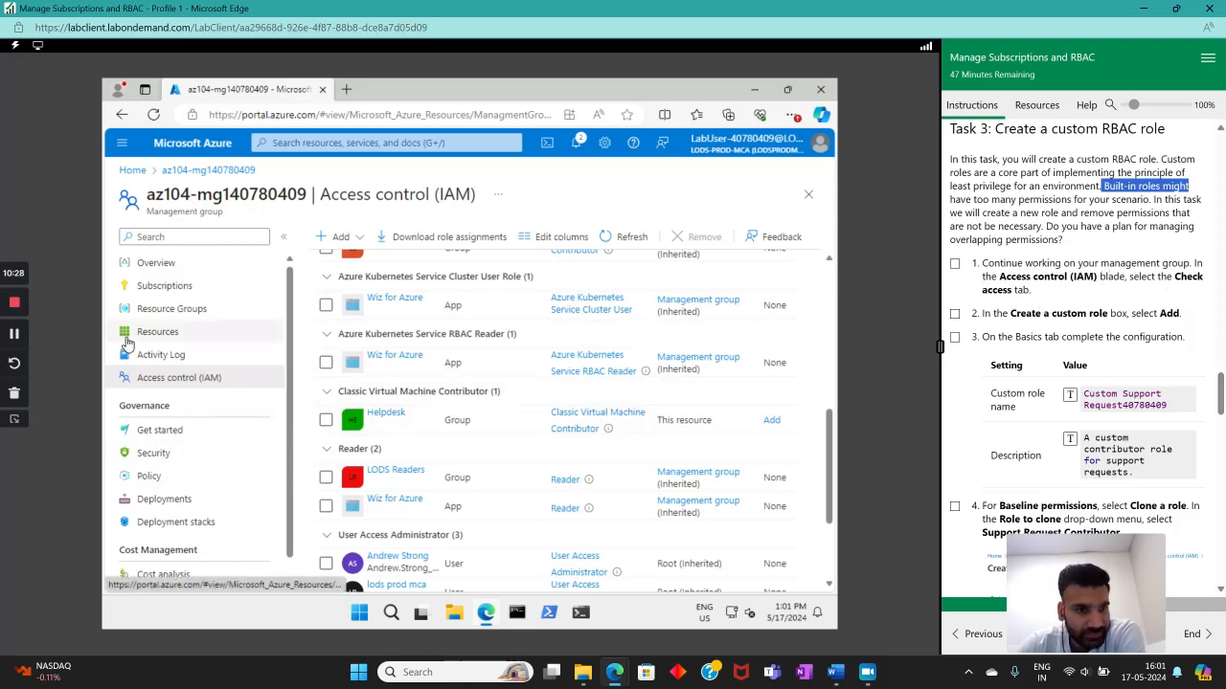
- Start creating a custom role from the management group's Check access options, and mark Task 3 steps 1 and 2 complete
left_click(181, 382)
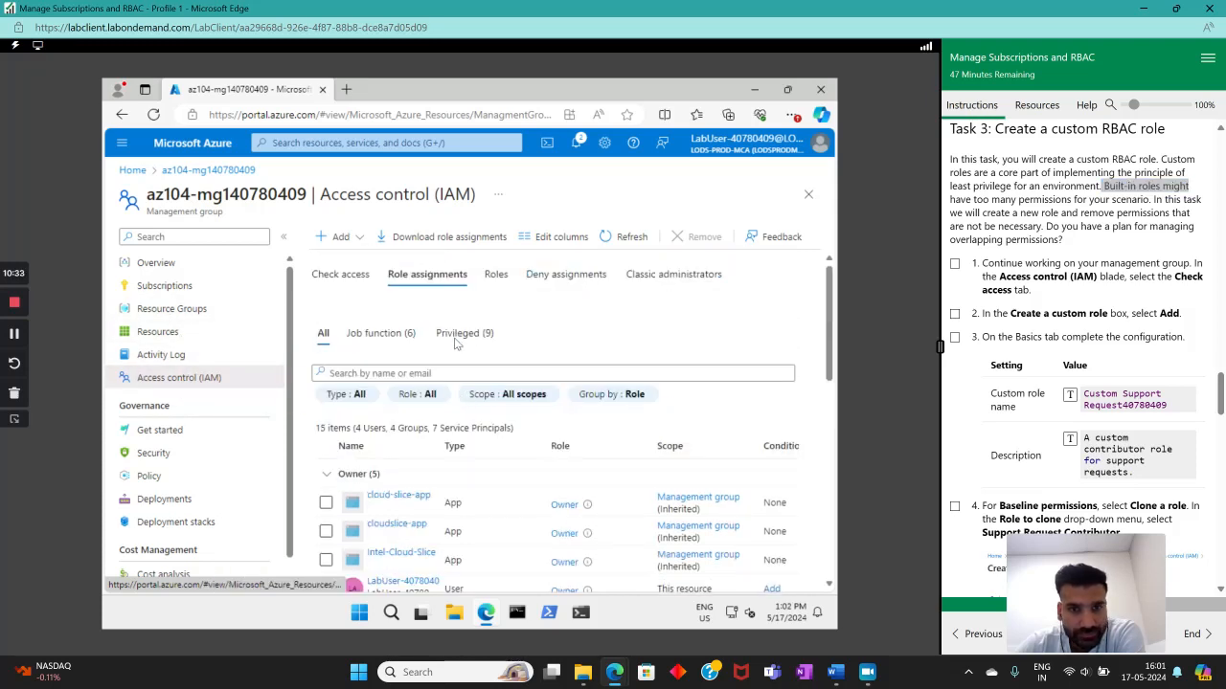
left_click(341, 274)
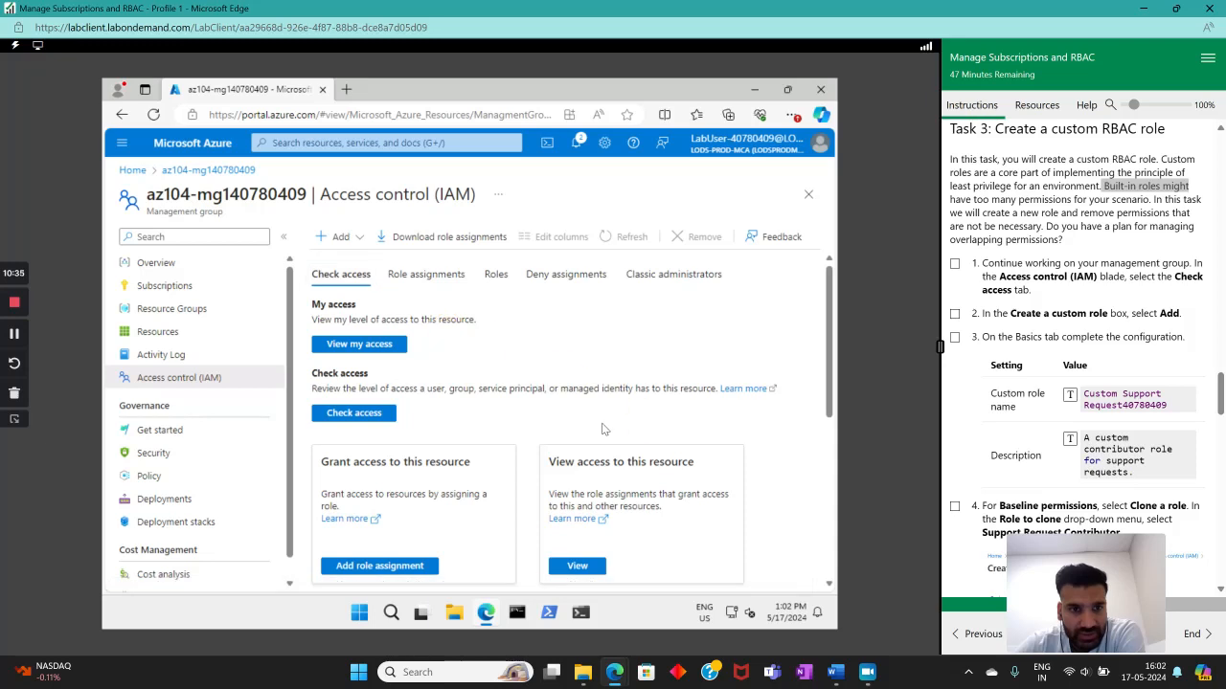
left_click(954, 265)
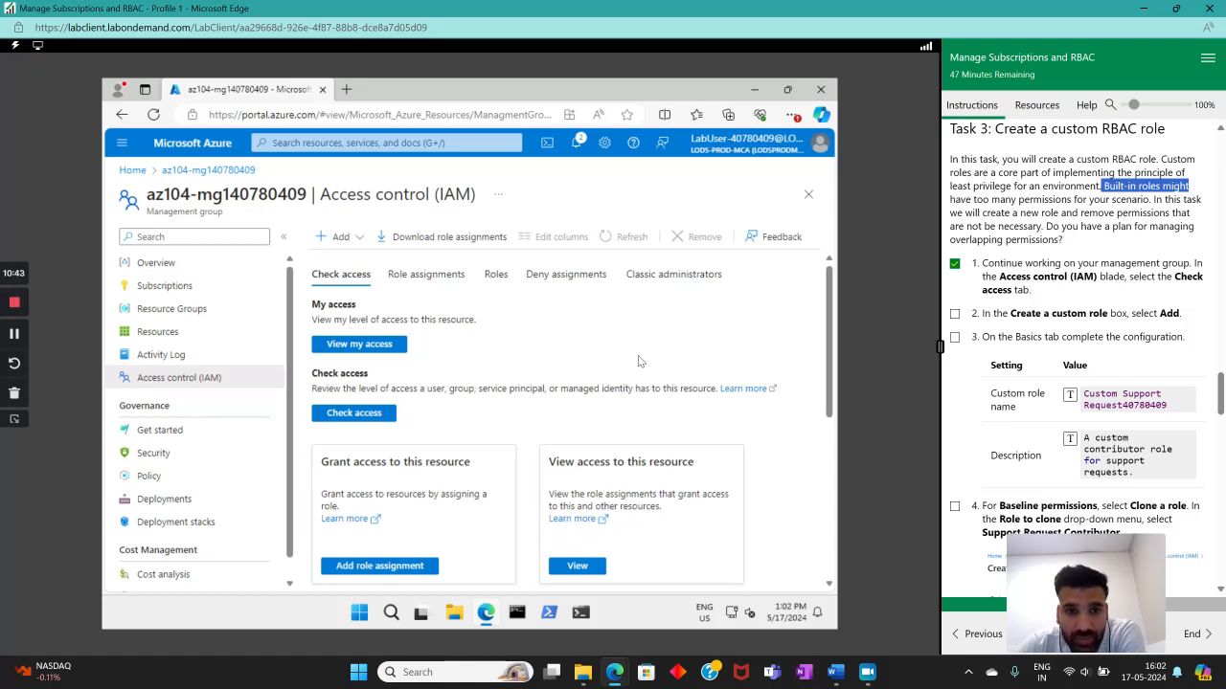
scroll(632, 393, "down", 3)
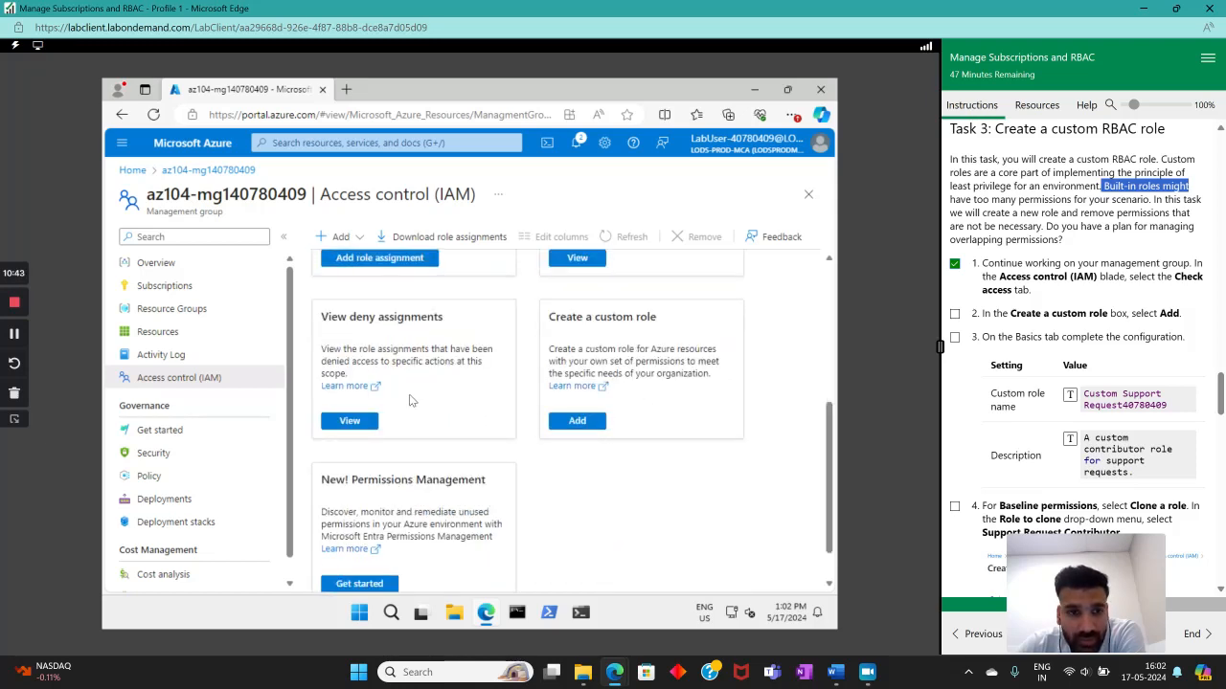
left_click(577, 420)
left_click(955, 314)
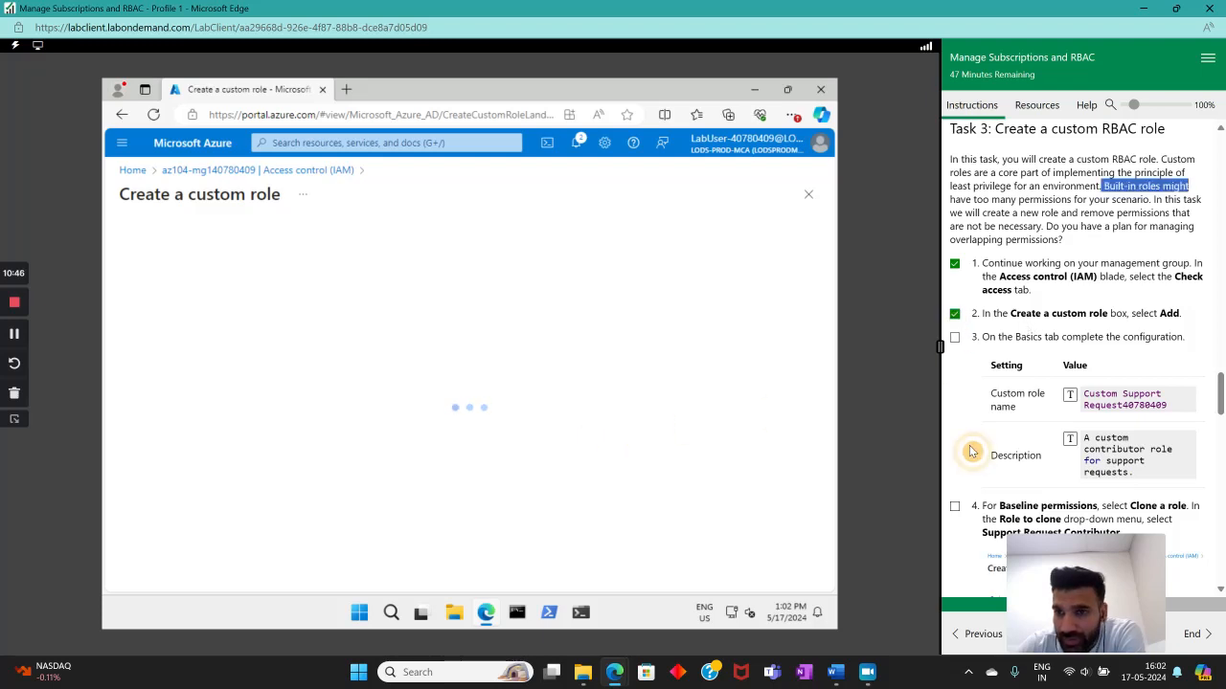
- Name the custom role Custom Support Request40780409 and describe it as "A custom contributor role for support requests."
scroll(1043, 418, "down", 1)
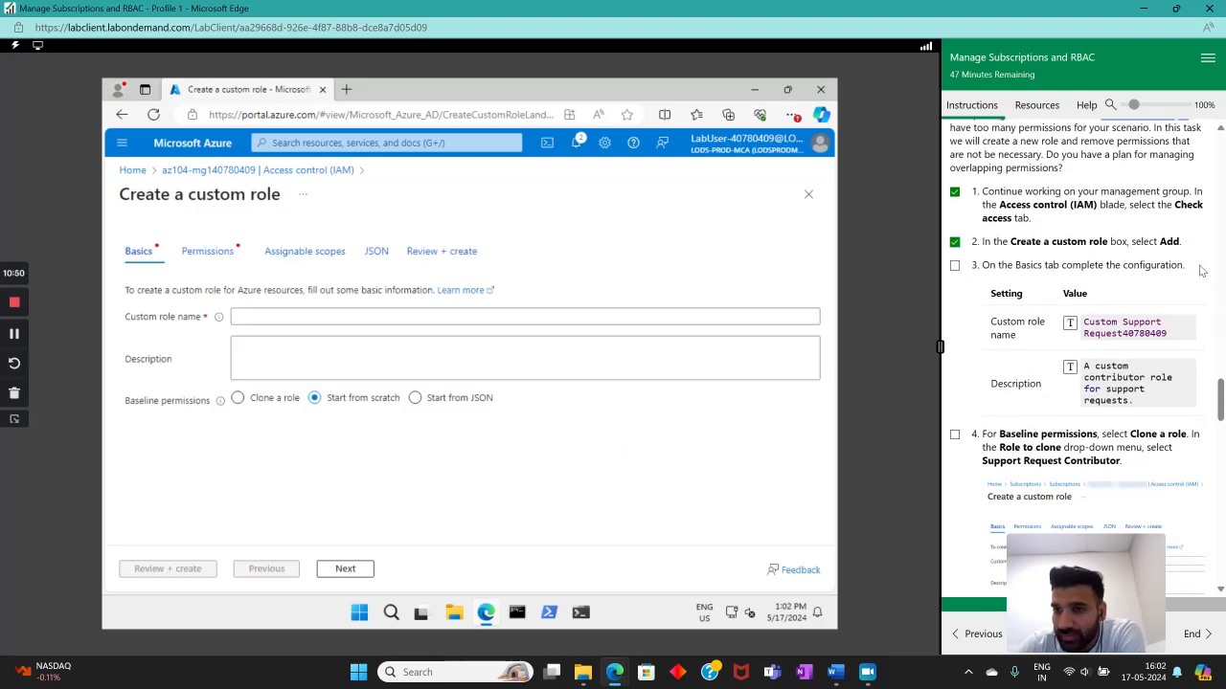
left_click(356, 317)
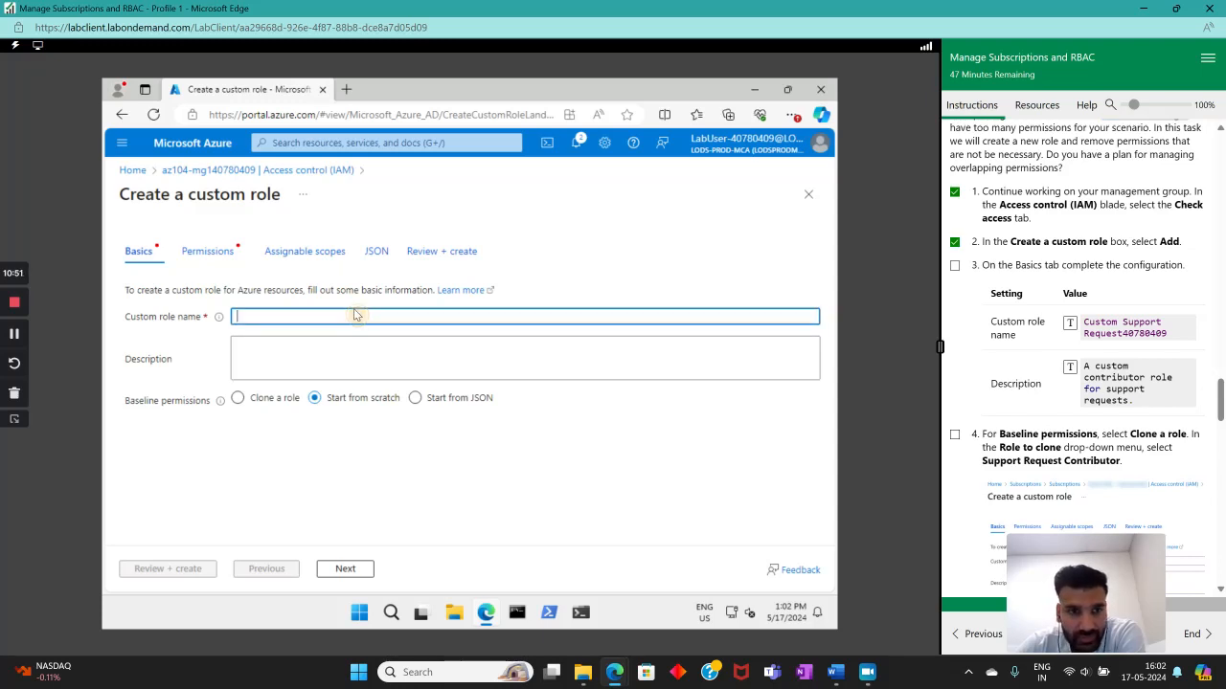
left_click(1070, 323)
left_click(456, 356)
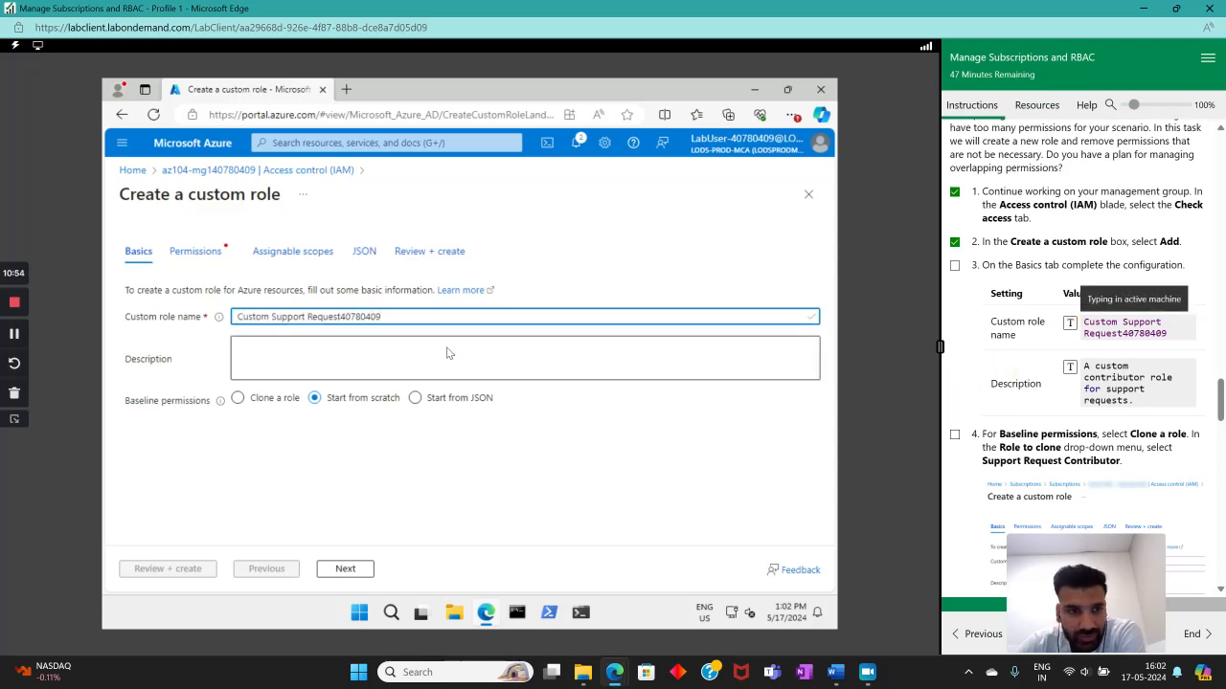
left_click(1069, 368)
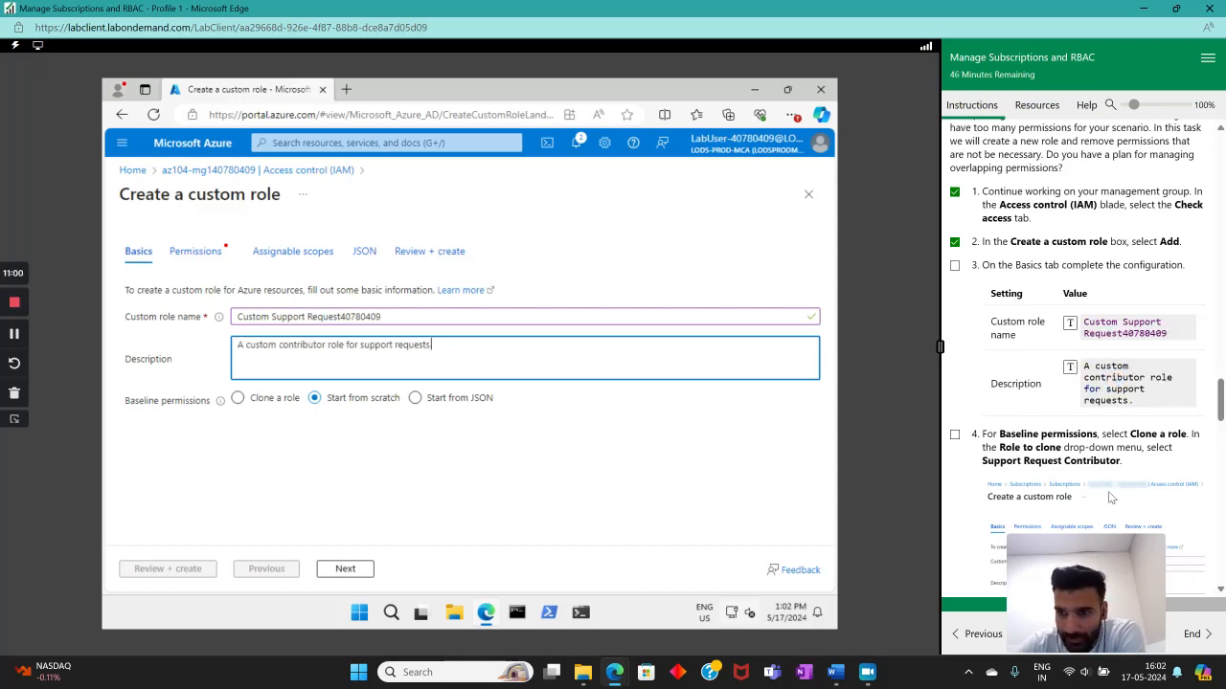
- Base the custom role's permissions on a clone of Support Request Contributor, and mark lab step 4 complete
scroll(1111, 497, "down", 3)
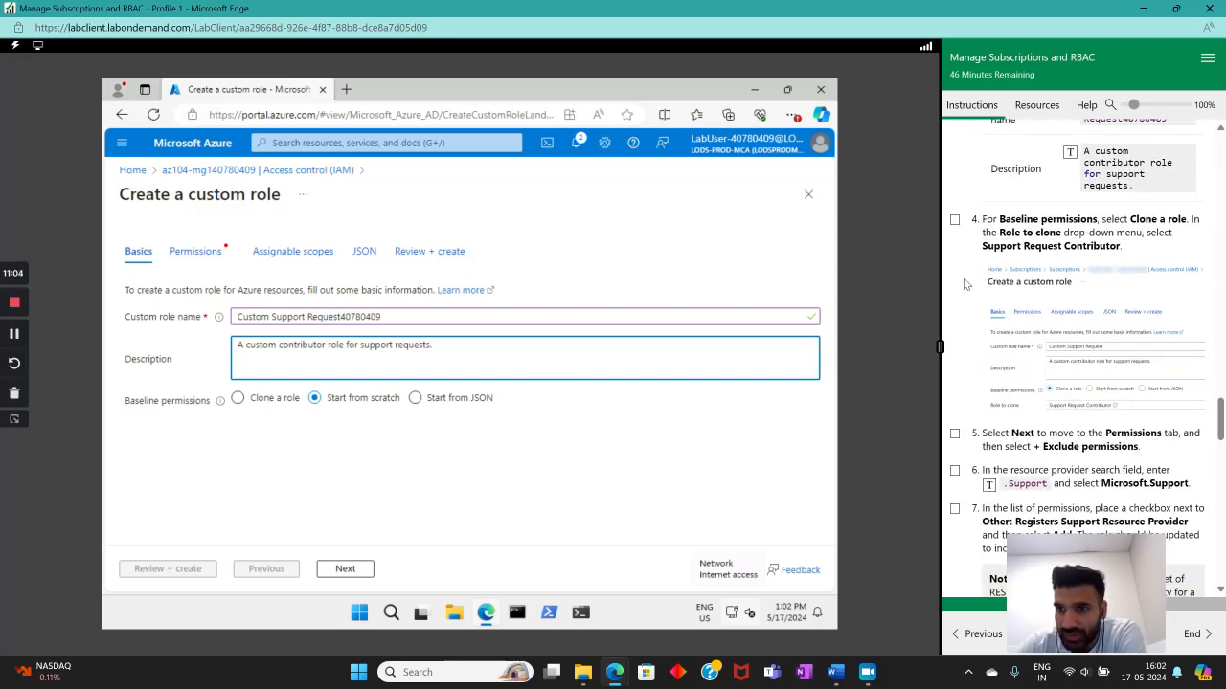
left_click(261, 398)
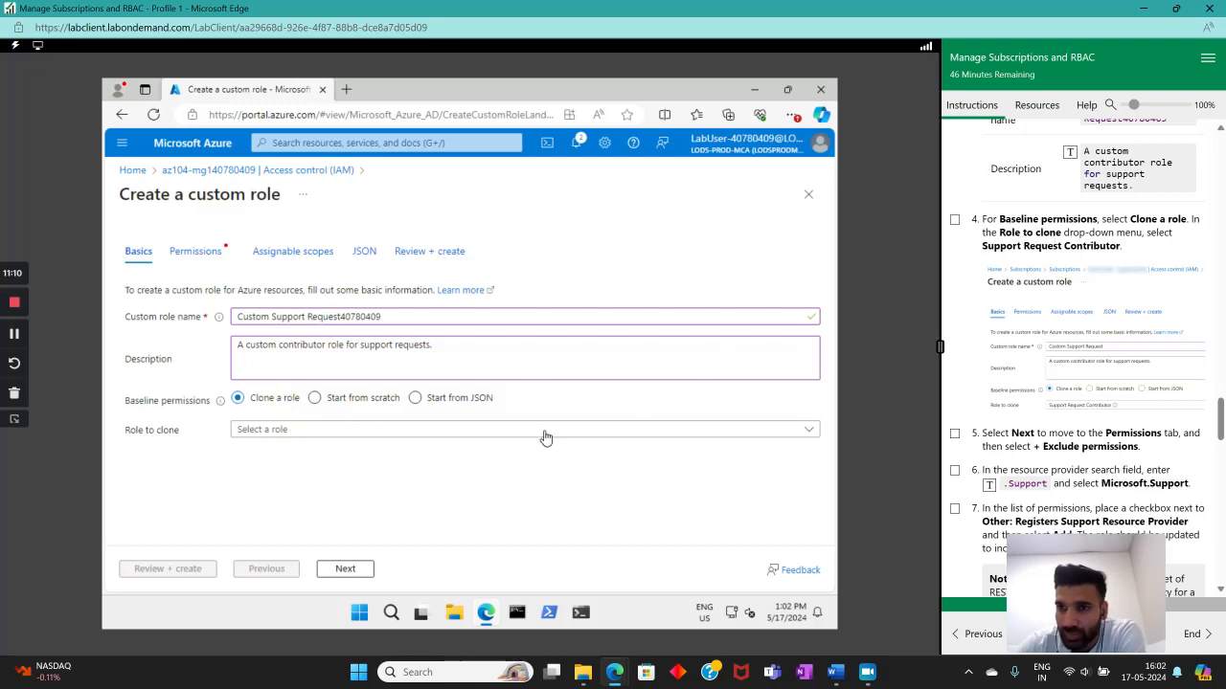
left_click(251, 429)
scroll(575, 311, "down", 10)
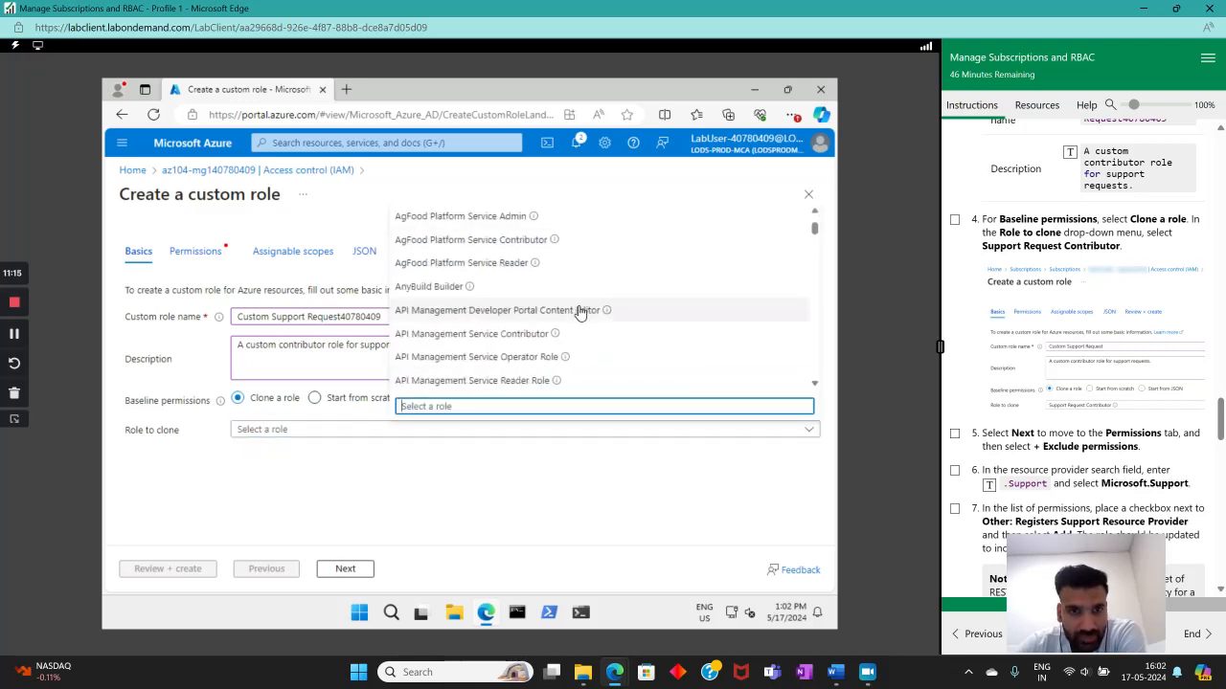
scroll(574, 316, "down", 8)
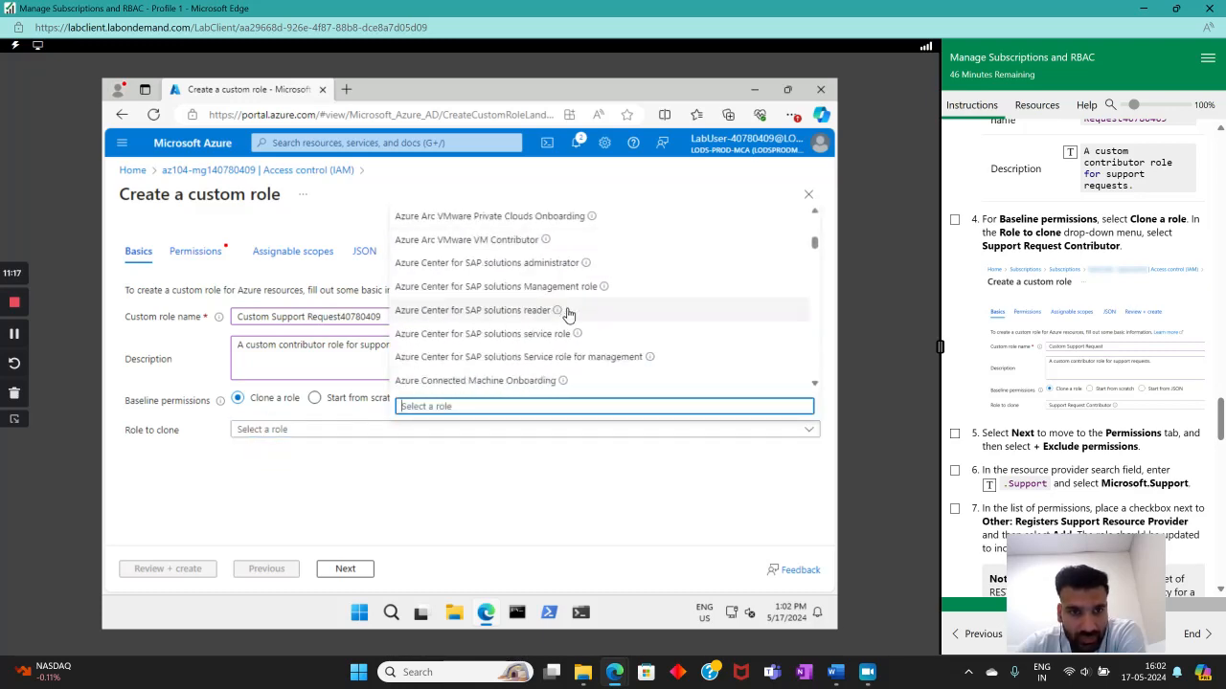
type("ss")
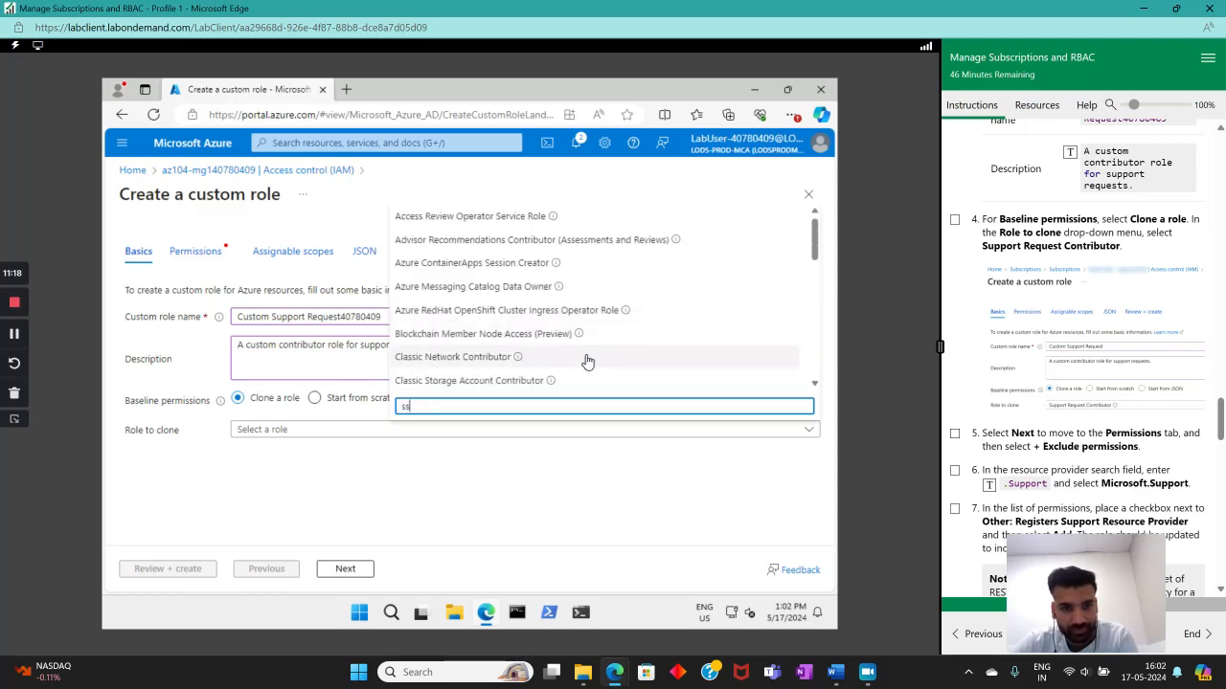
key("BackSpace")
type("upport request")
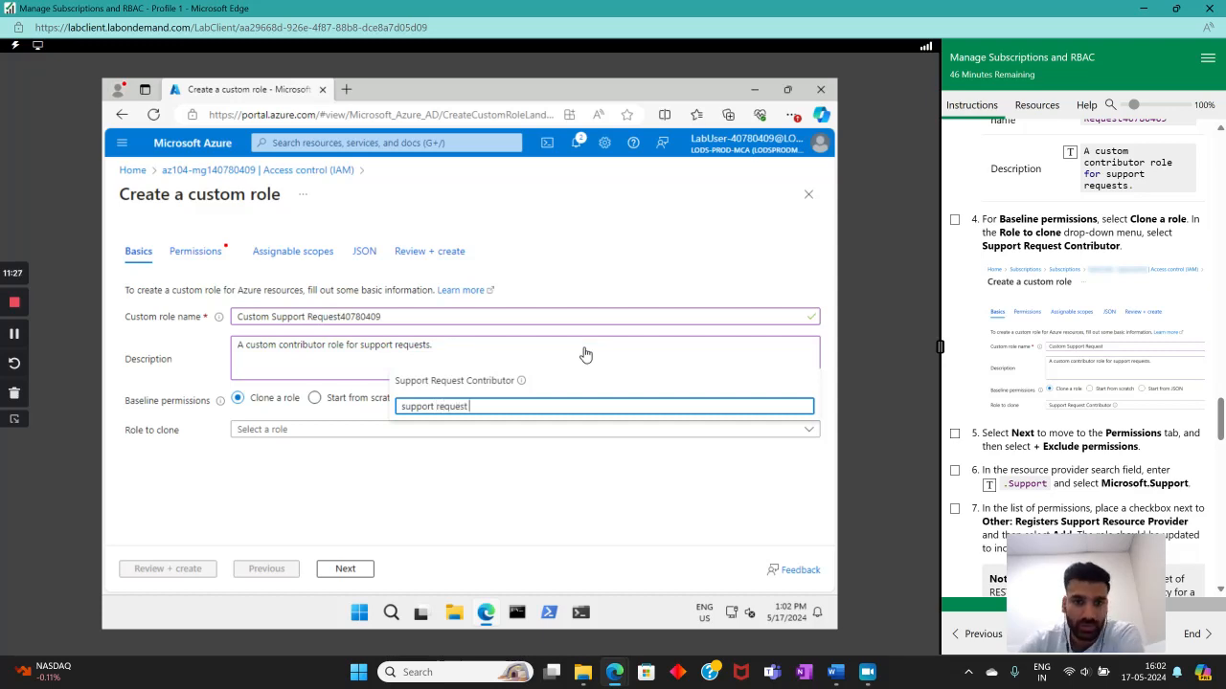
left_click(479, 383)
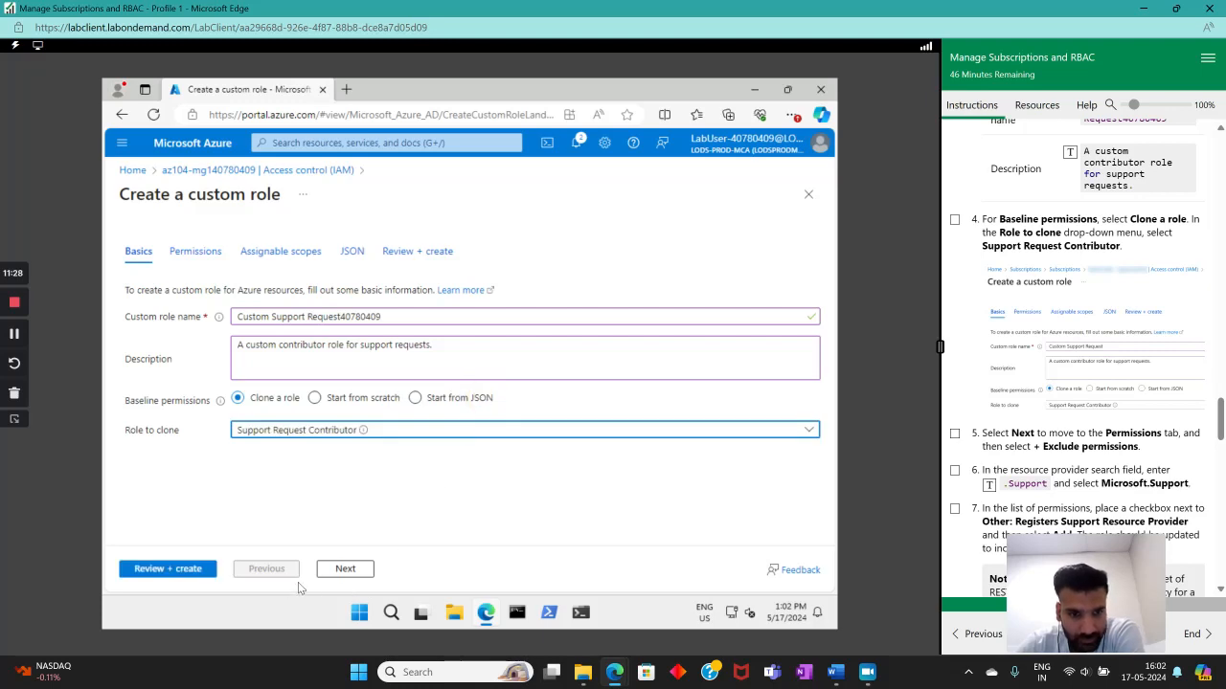
left_click(954, 221)
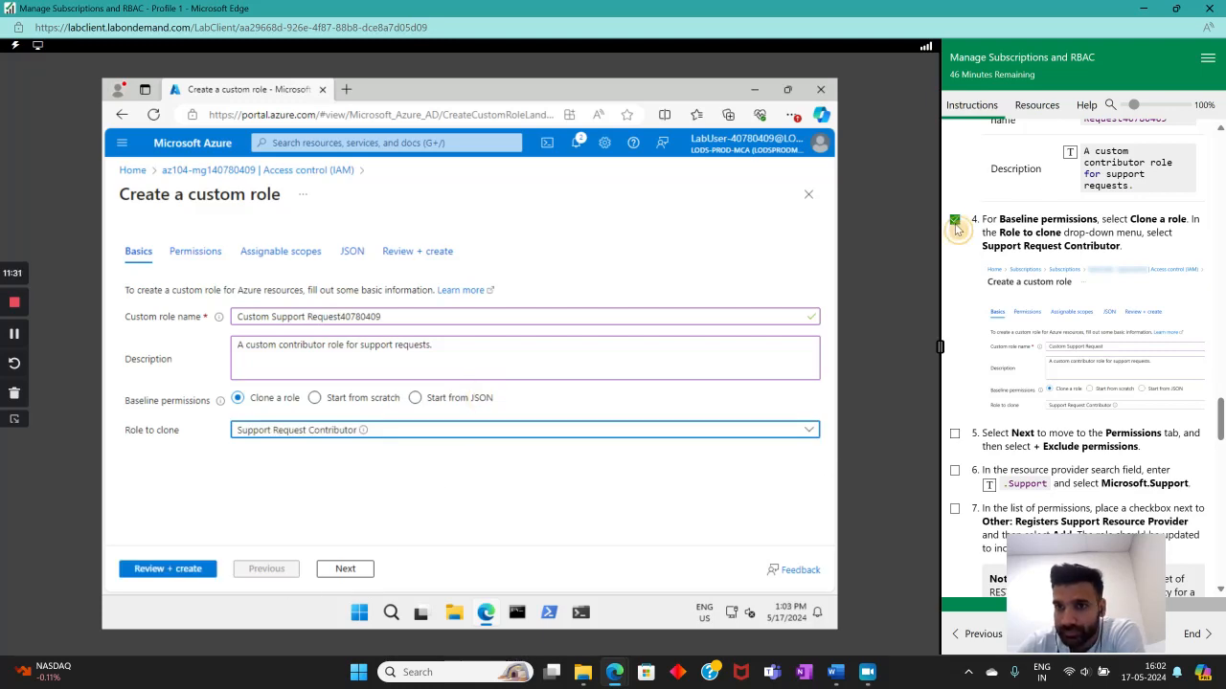
- Move on to the role's permissions, open the list of permissions to exclude, and mark lab step 5 complete
scroll(962, 249, "down", 3)
left_click(345, 569)
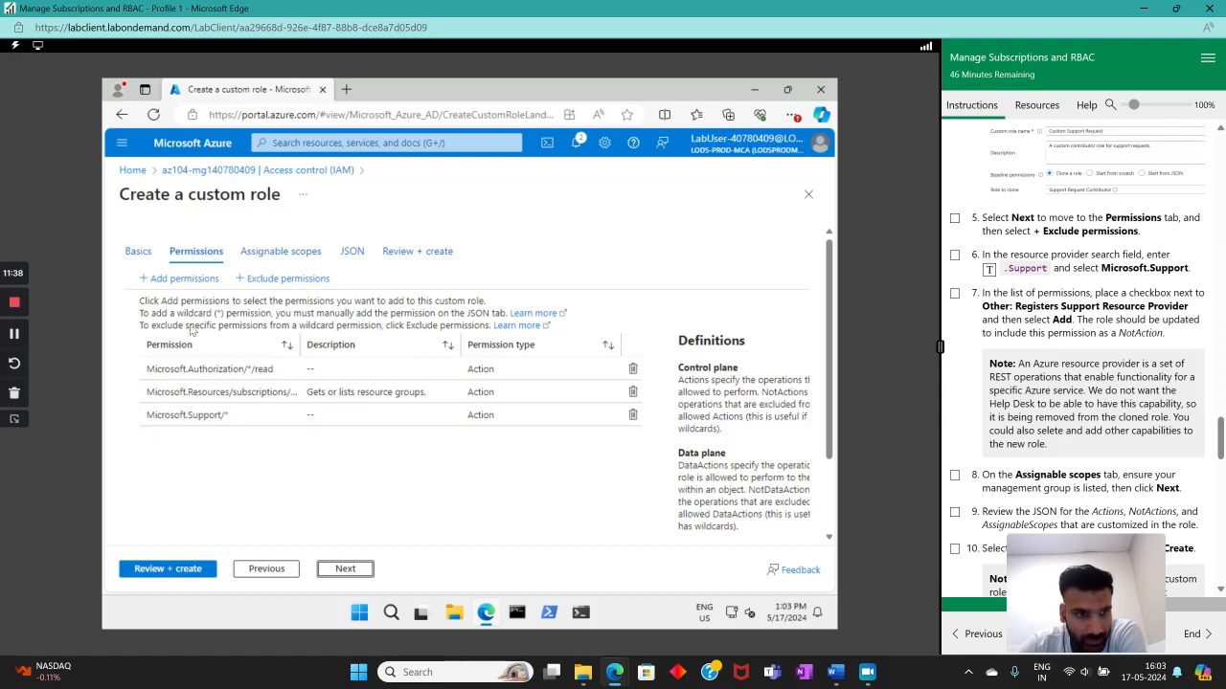
left_click(247, 279)
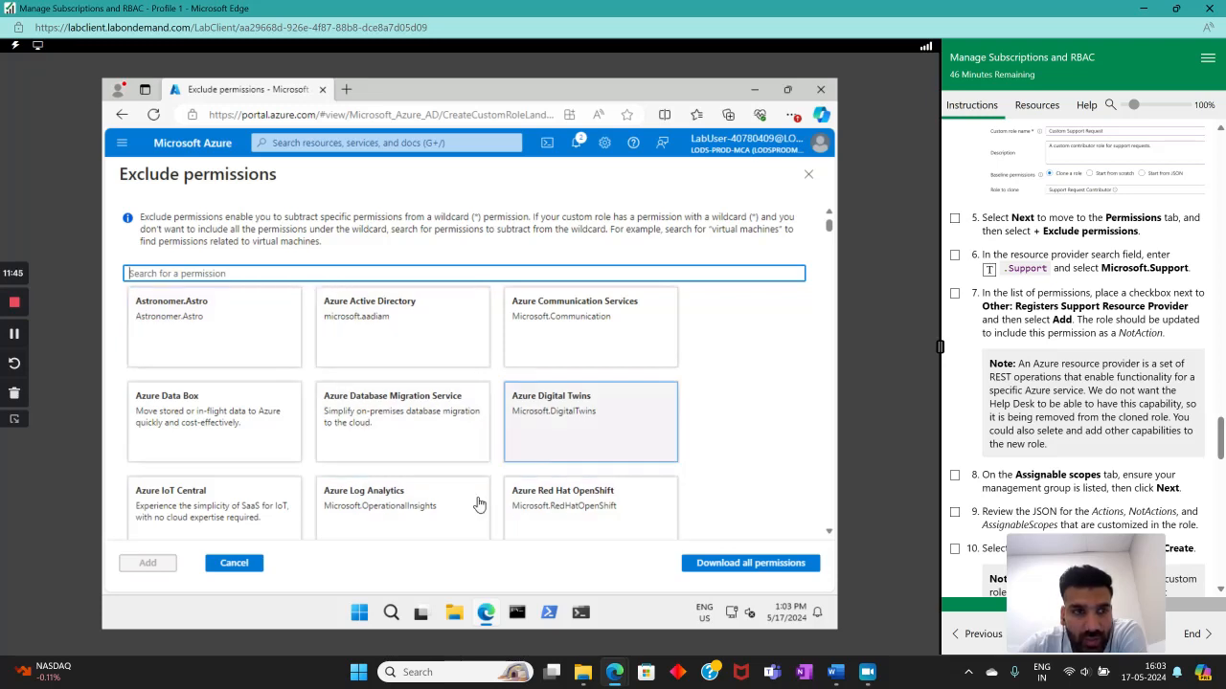
scroll(665, 431, "down", 15)
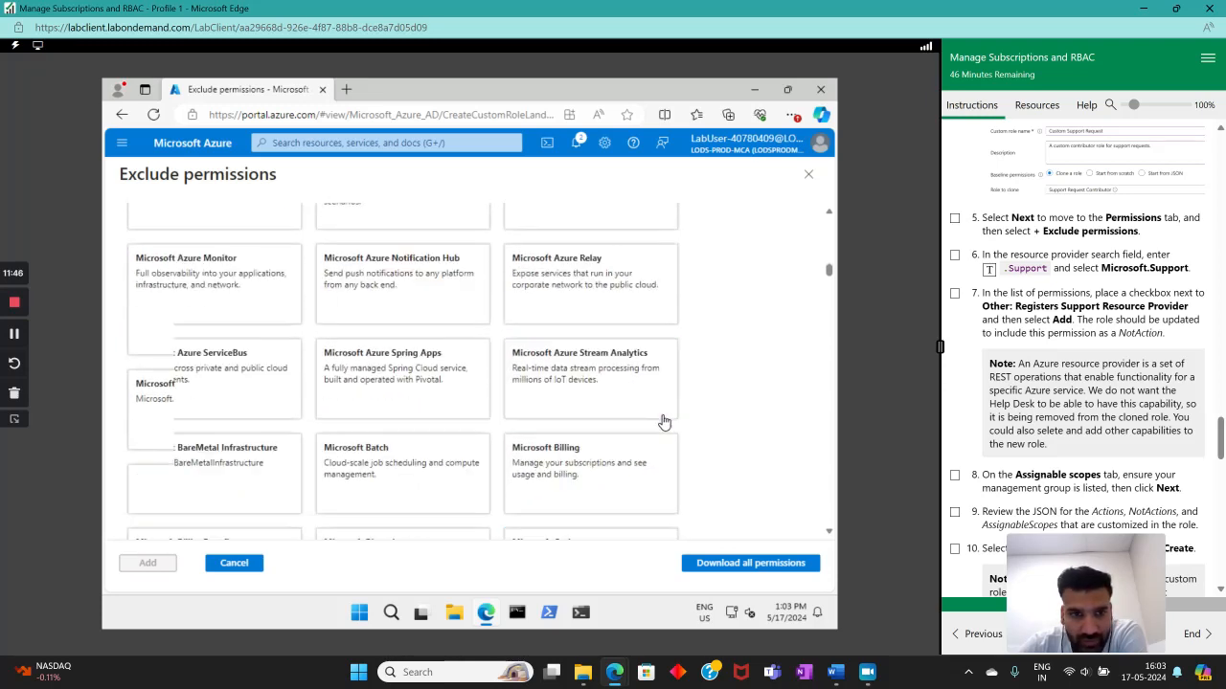
scroll(593, 450, "up", 20)
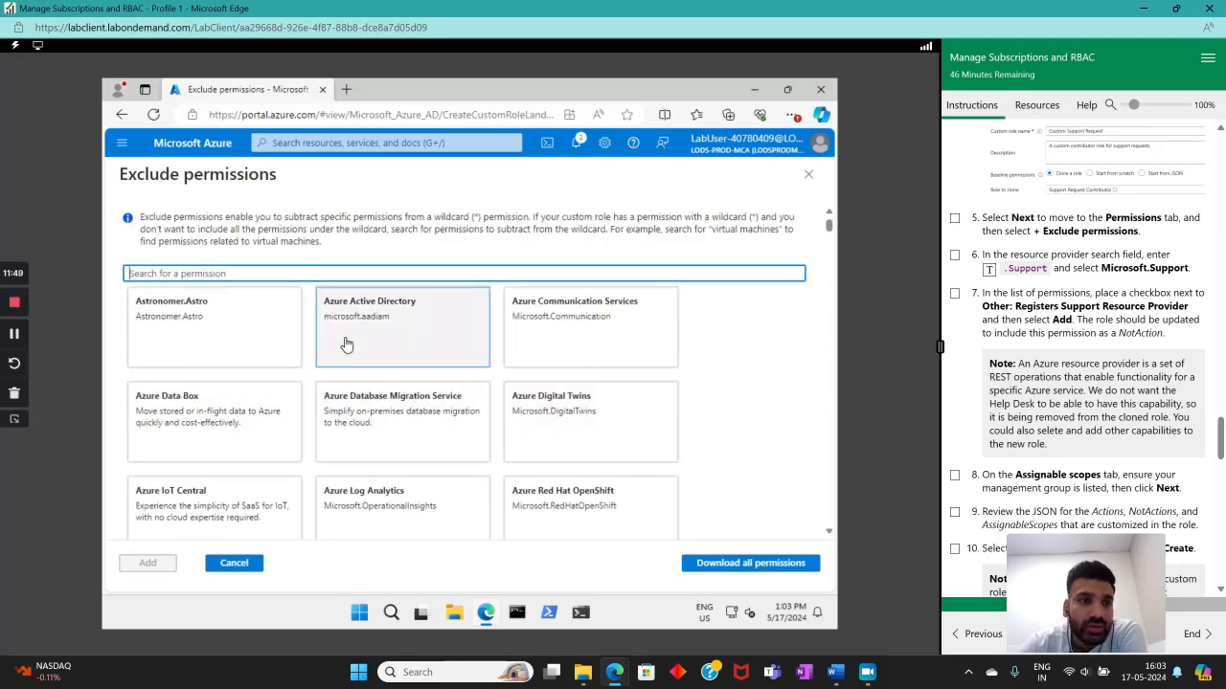
left_click(954, 219)
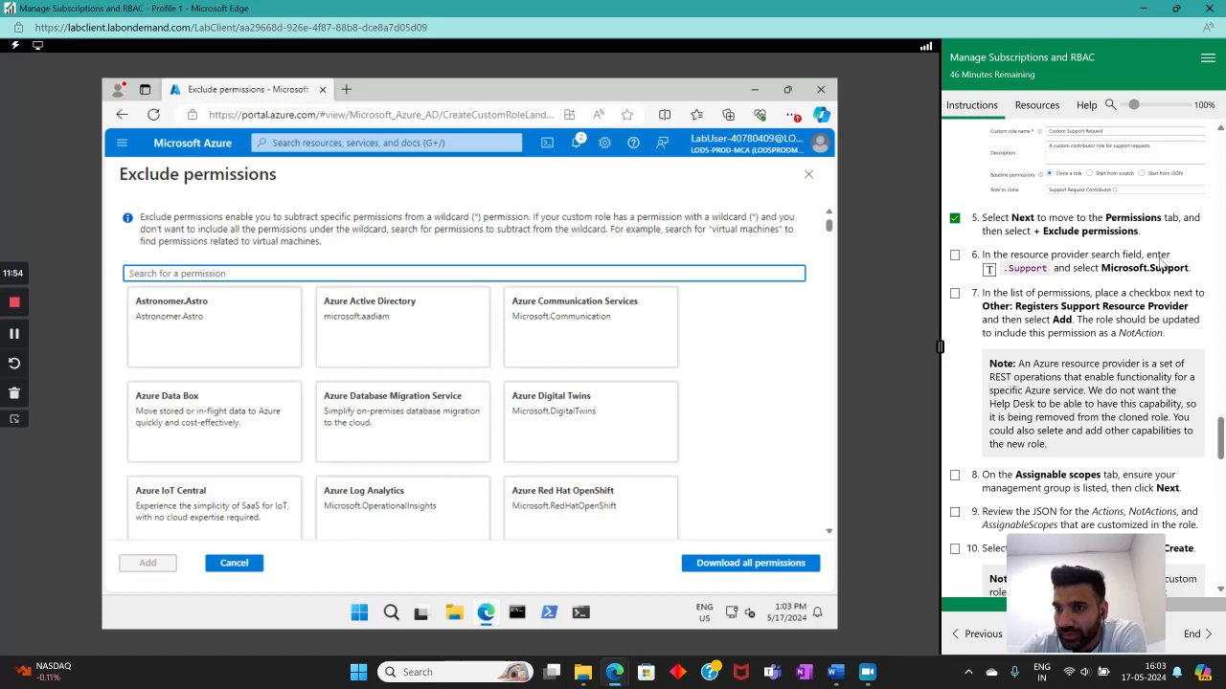
- Search the resource providers for .Support, open the Microsoft.Support permissions, and mark lab step 6 complete
left_click(989, 270)
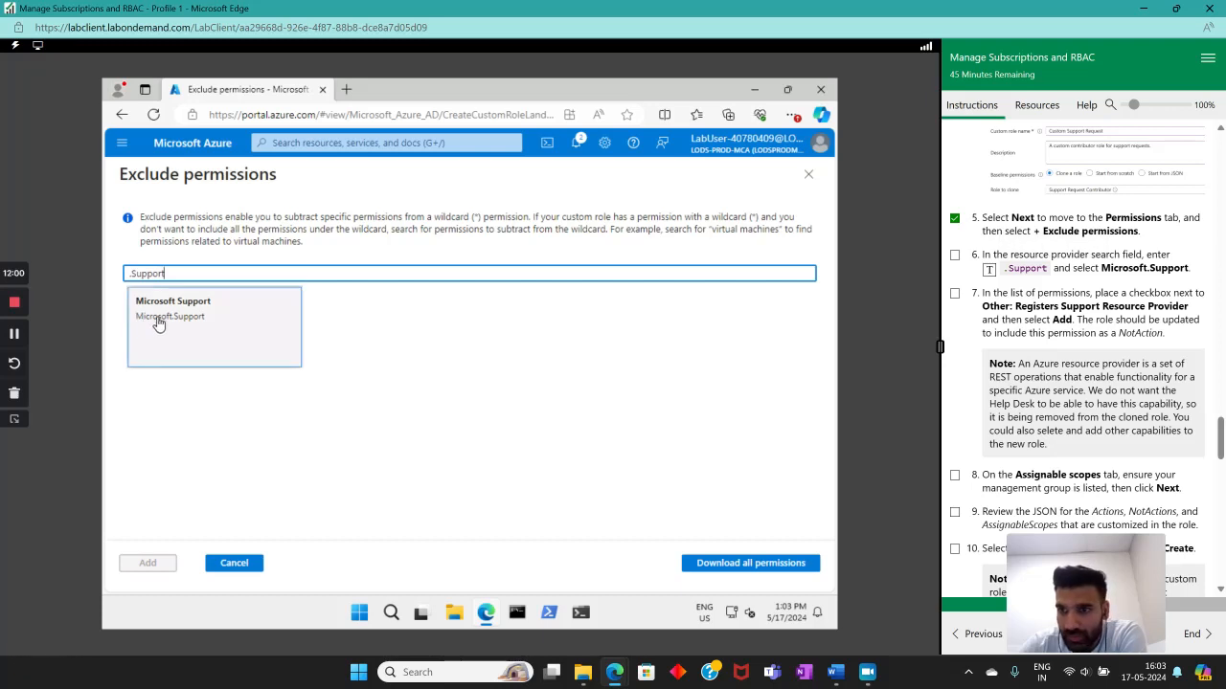
left_click(159, 323)
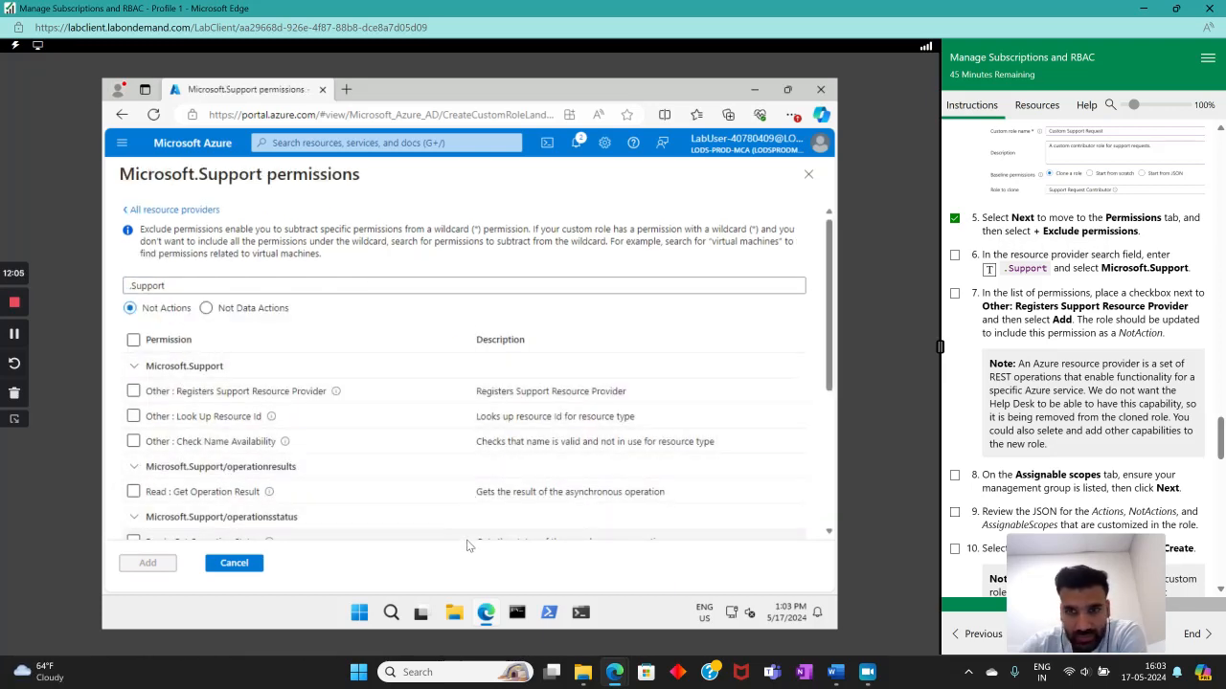
left_click(954, 255)
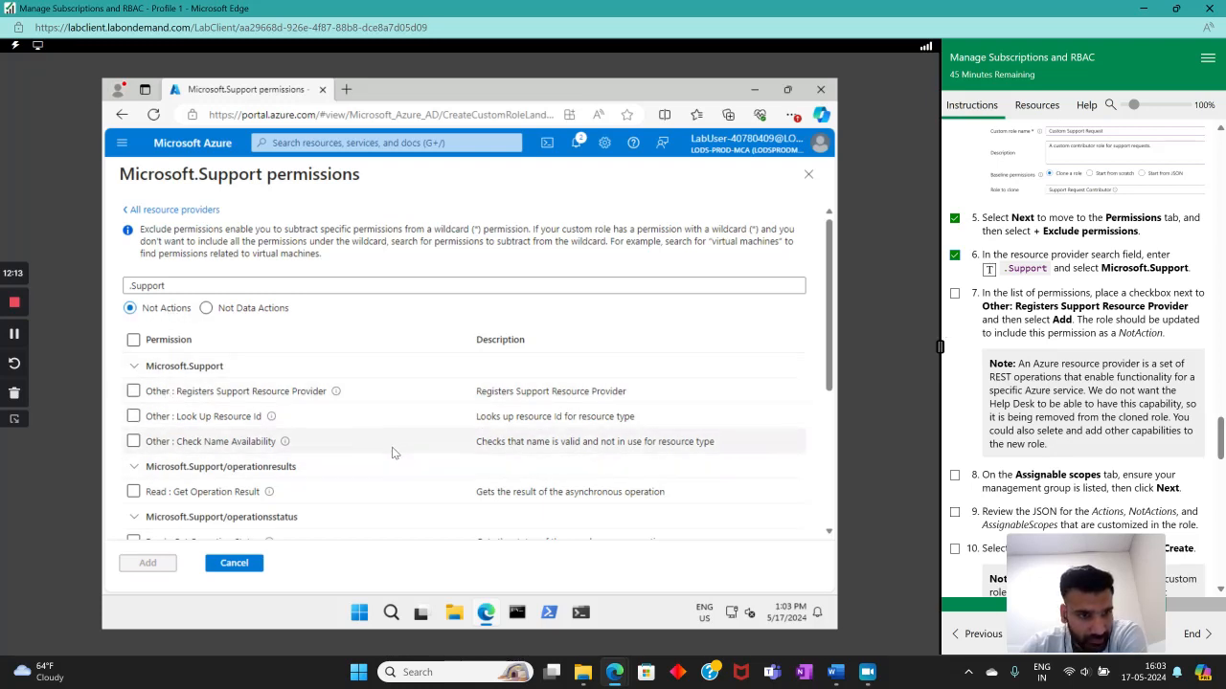
- Exclude the permission Other: Registers Support Resource Provider from the role and check its permission type in the list
left_click(133, 392)
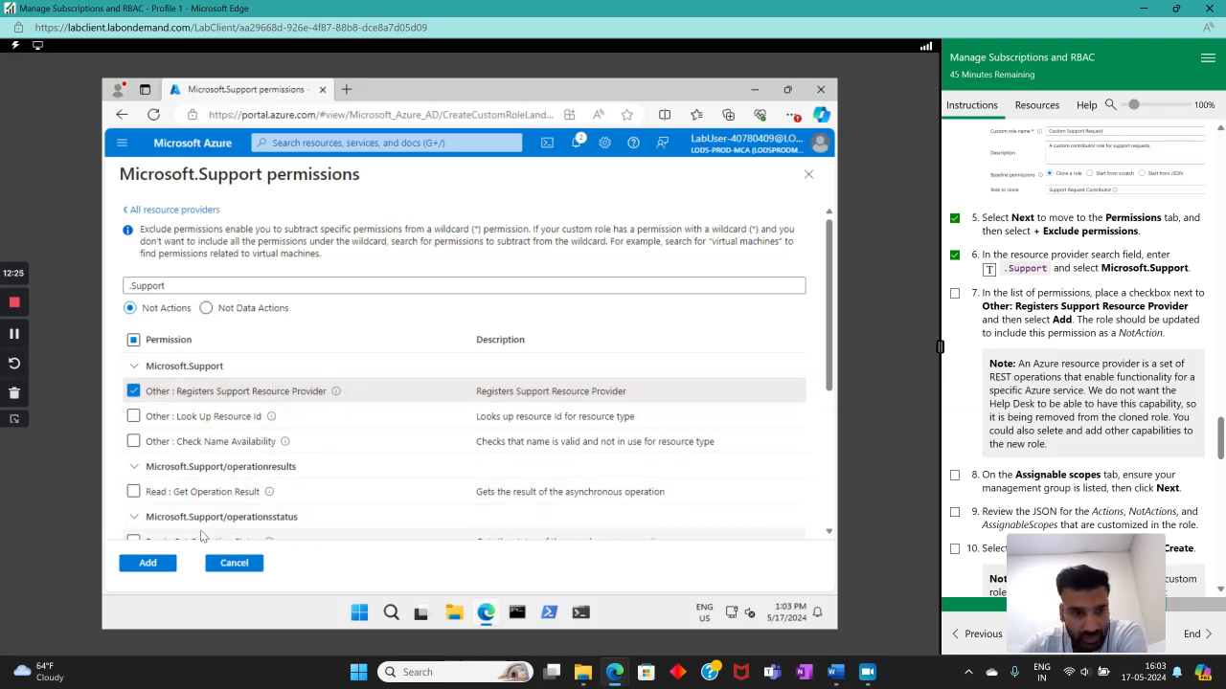
left_click(148, 564)
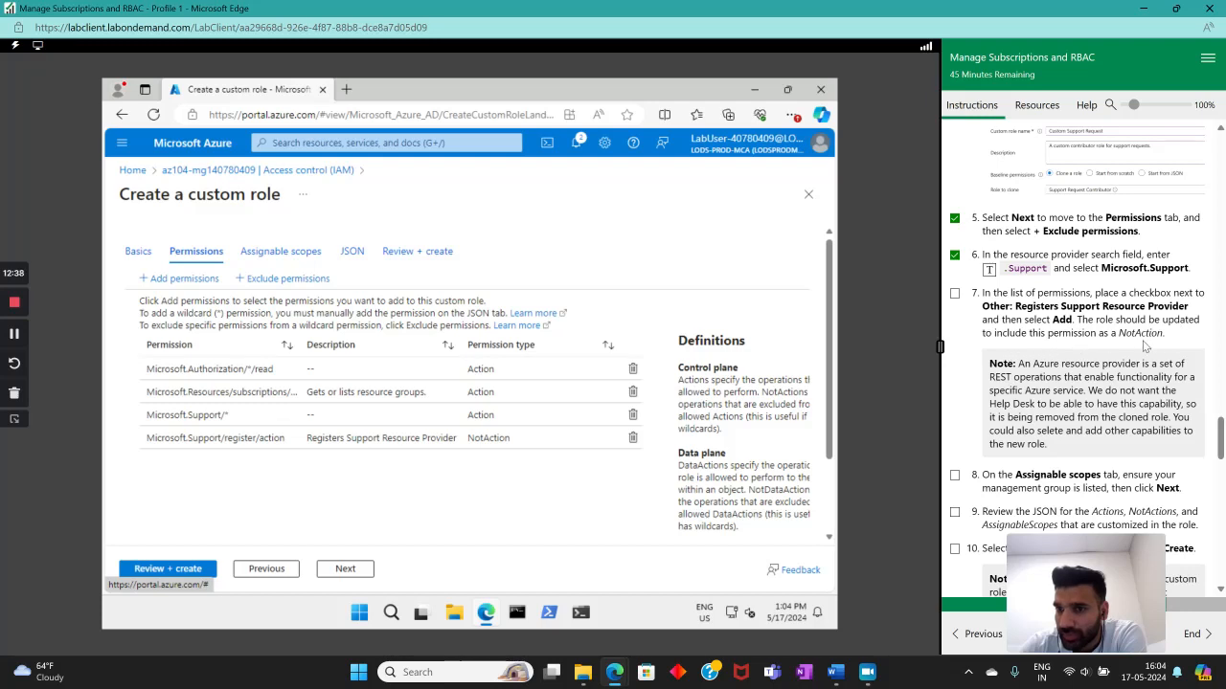
left_click_drag(468, 440, 511, 442)
left_click(531, 467)
- Read the lab note about Azure resource providers and mark lab step 7 complete
left_click(1043, 390)
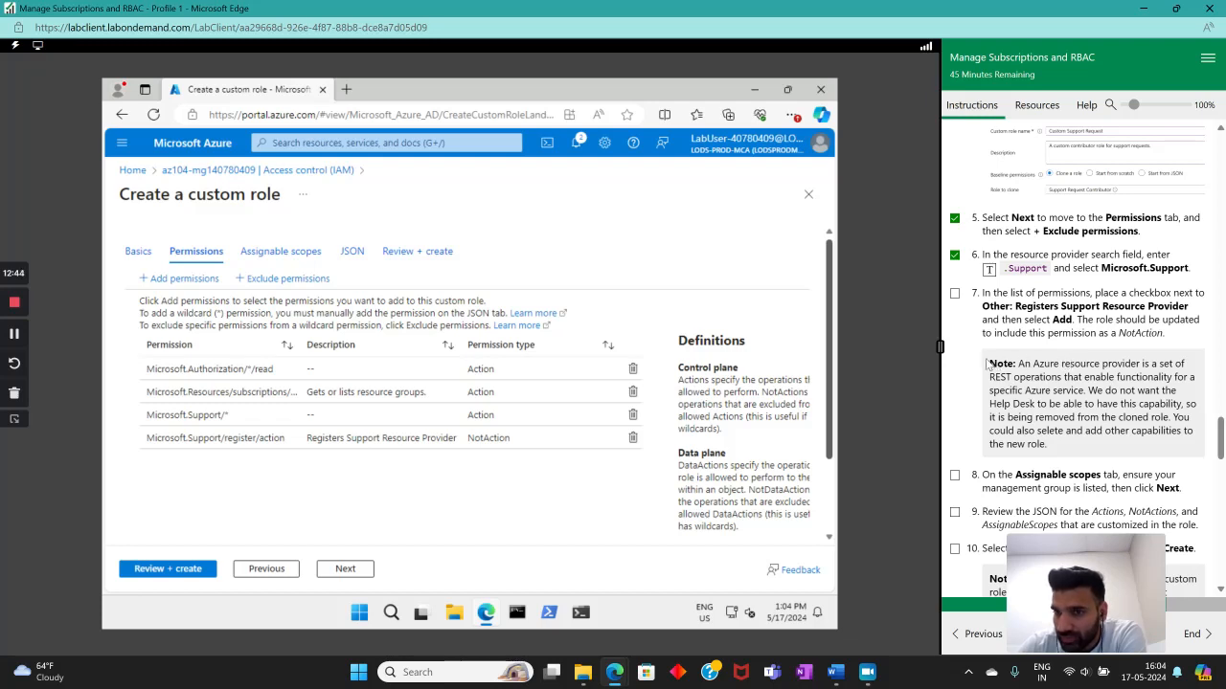
left_click_drag(987, 363, 1008, 365)
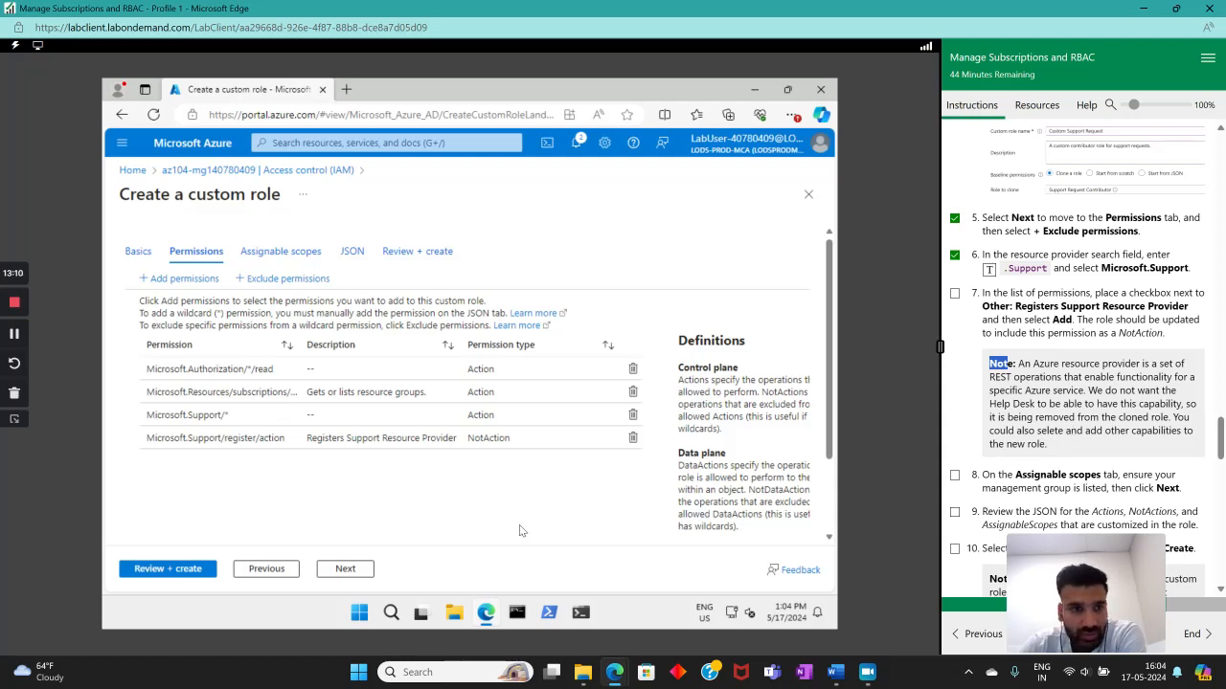
left_click(439, 496)
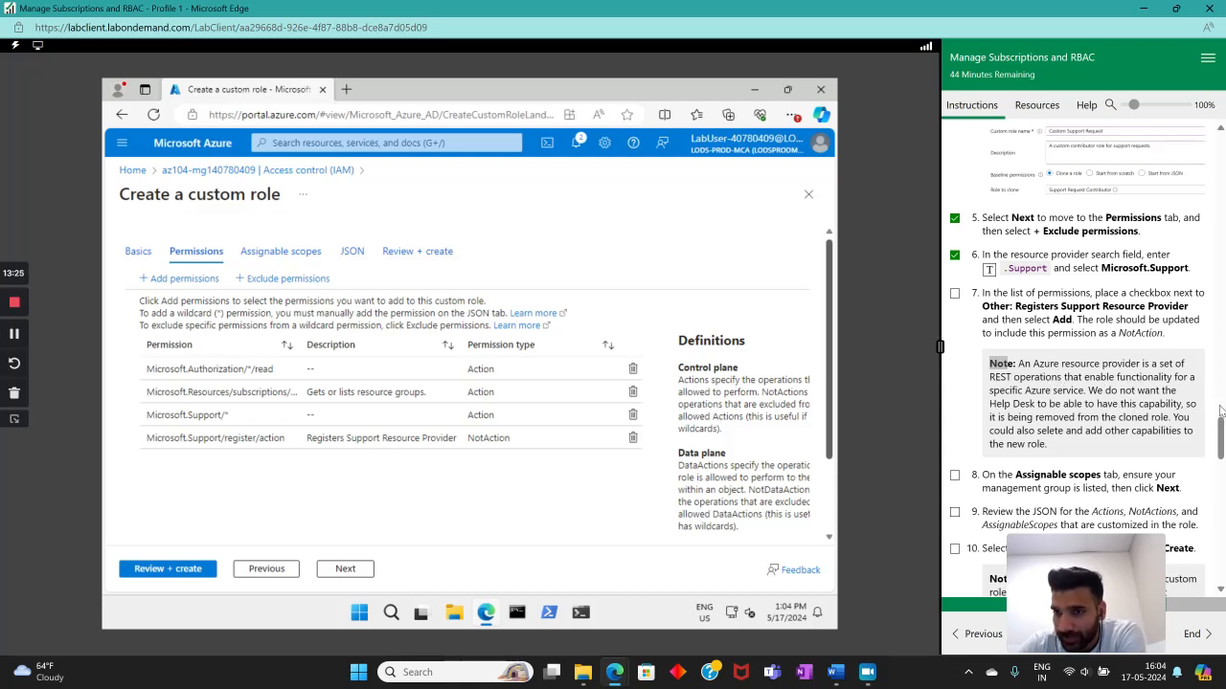
scroll(1215, 426, "down", 2)
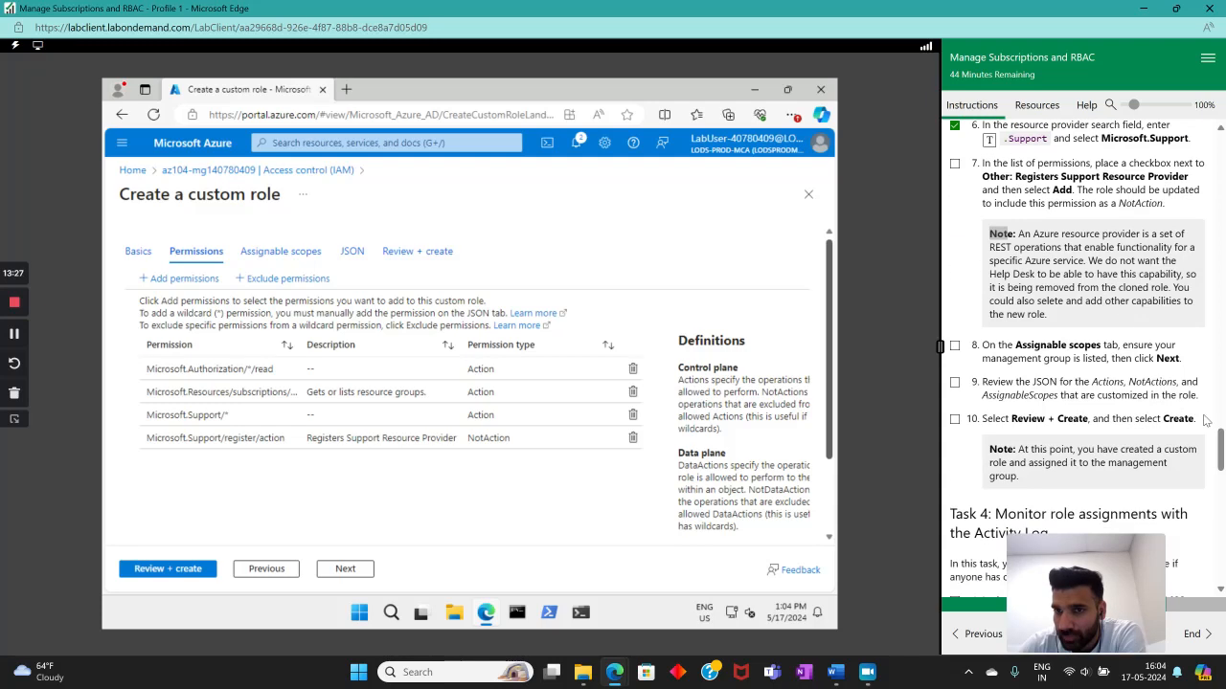
left_click(955, 165)
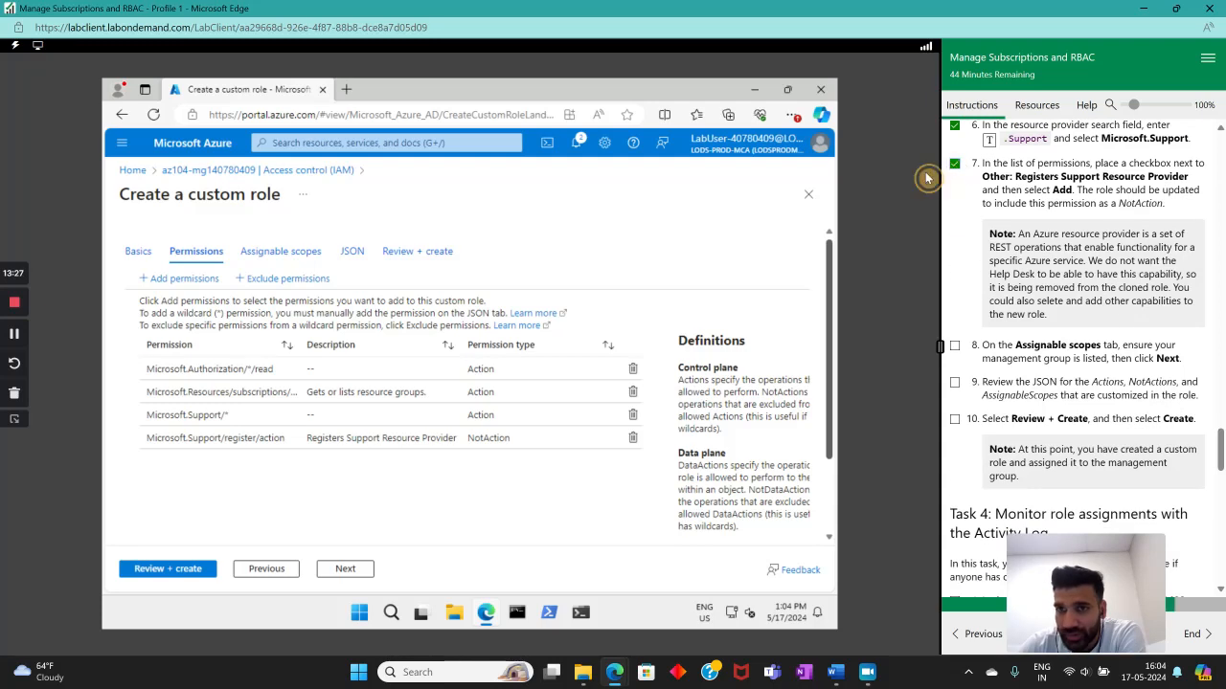
left_click(185, 279)
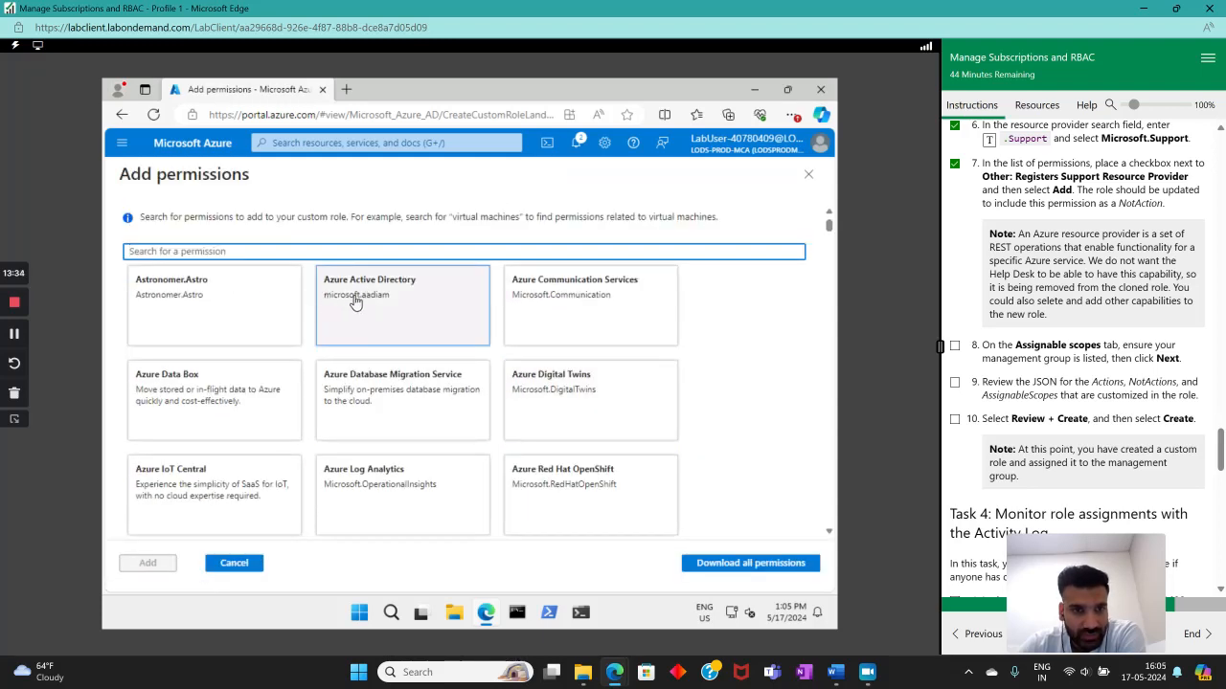
left_click(420, 328)
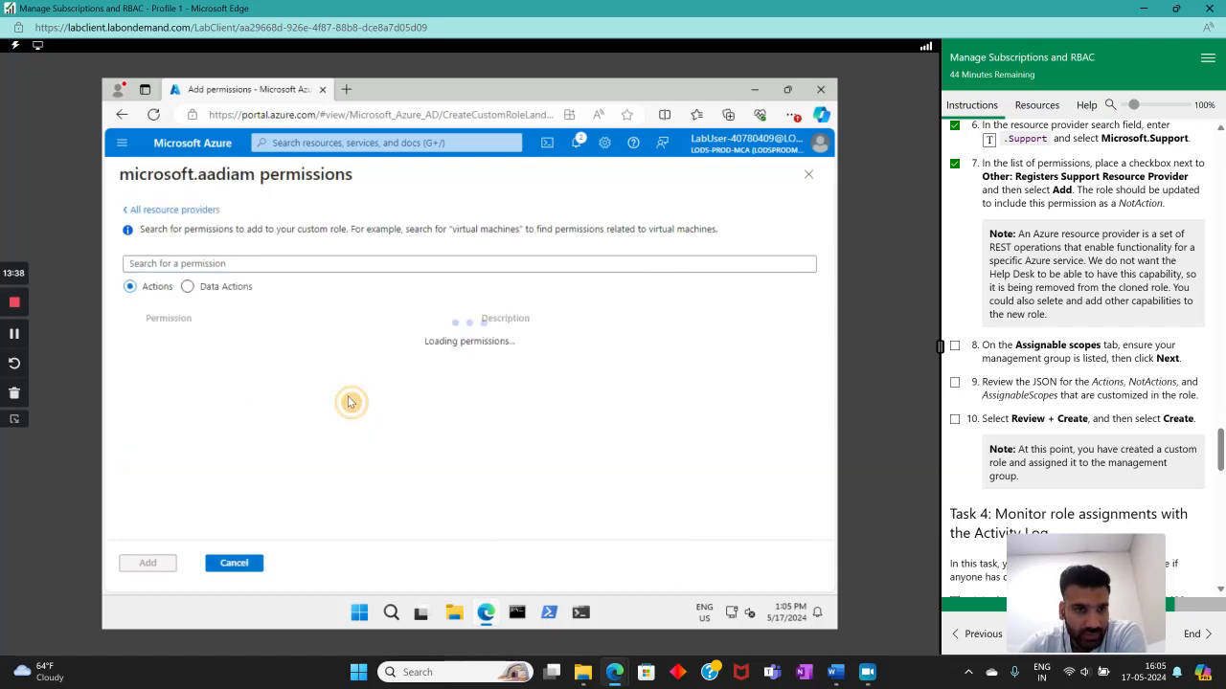
left_click(233, 563)
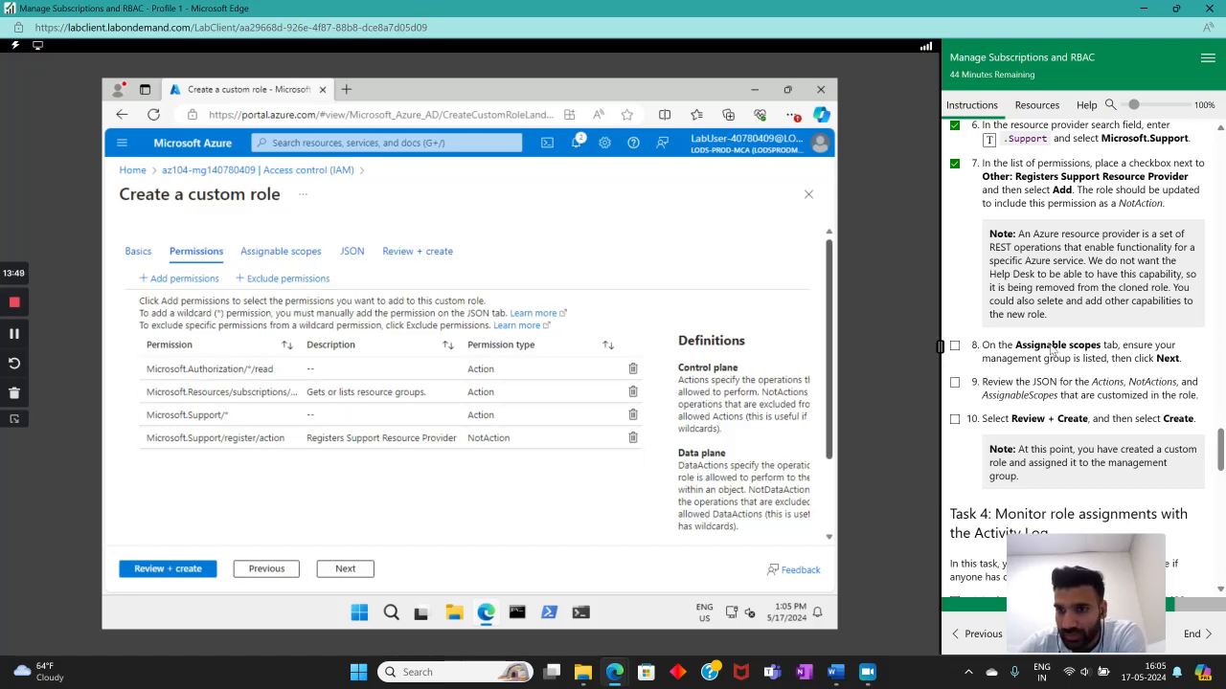
- Check the custom role's assignable scopes for the management group, and continue past the JSON to the review page
left_click(279, 251)
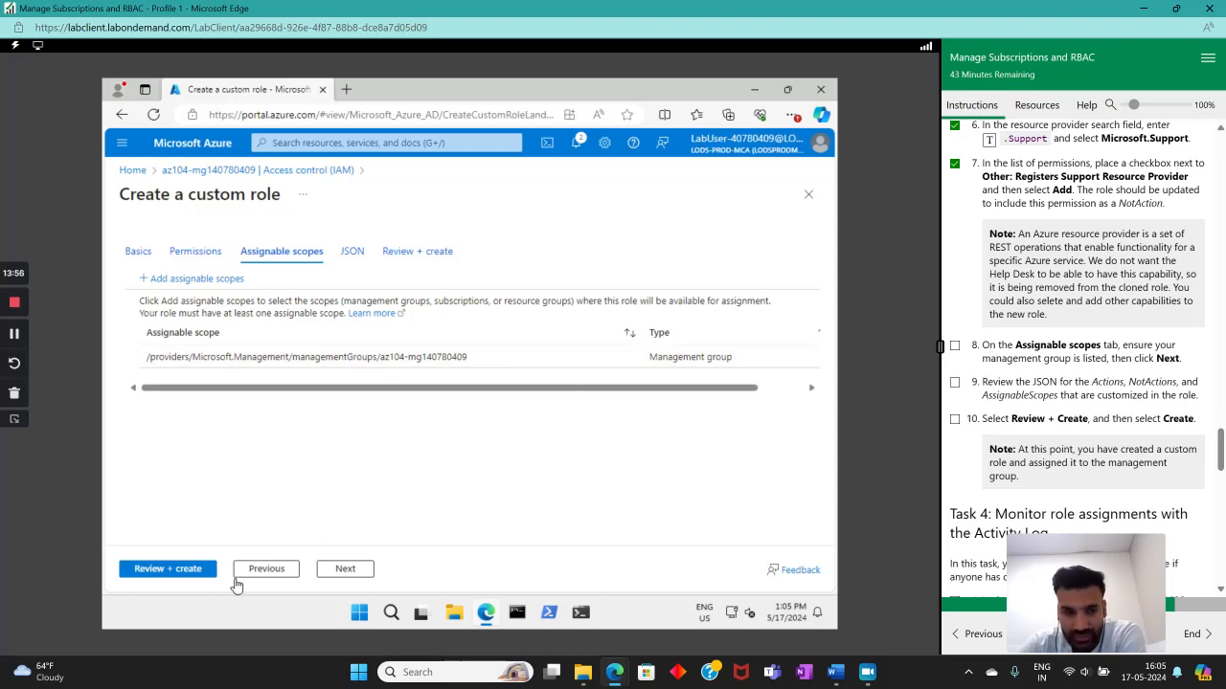
left_click(345, 569)
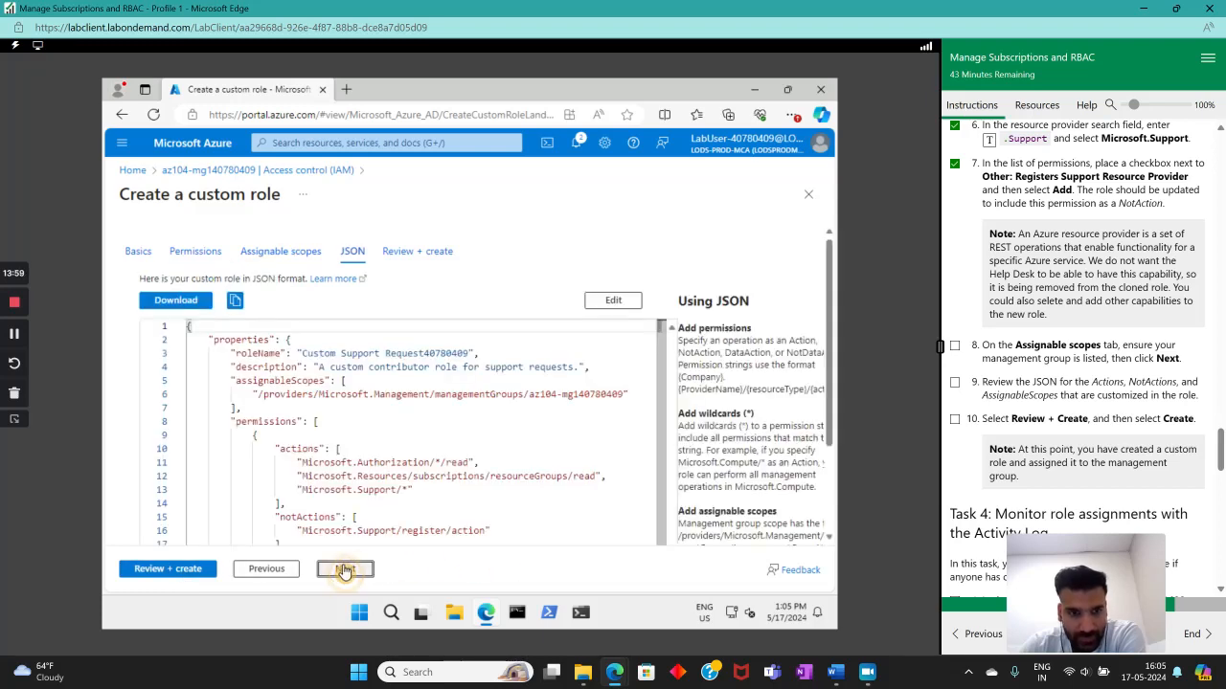
left_click(345, 568)
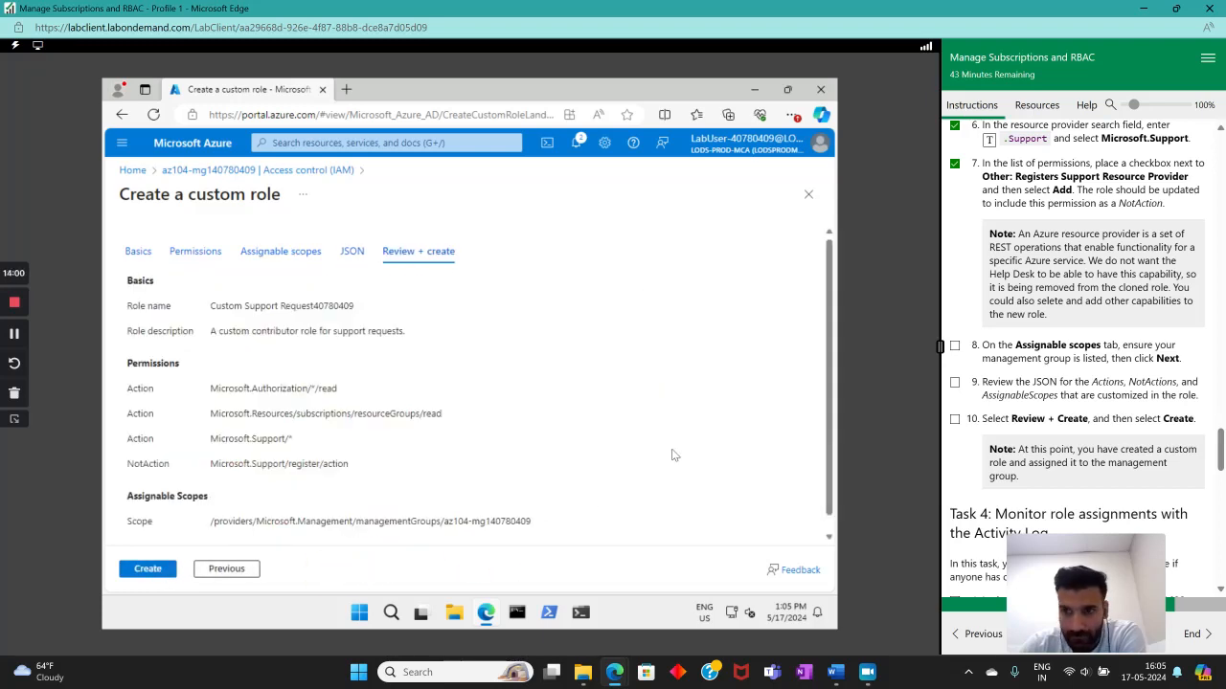
- Review the actions and notActions in the custom role's JSON, and mark lab steps 8 and 9 complete
left_click(351, 251)
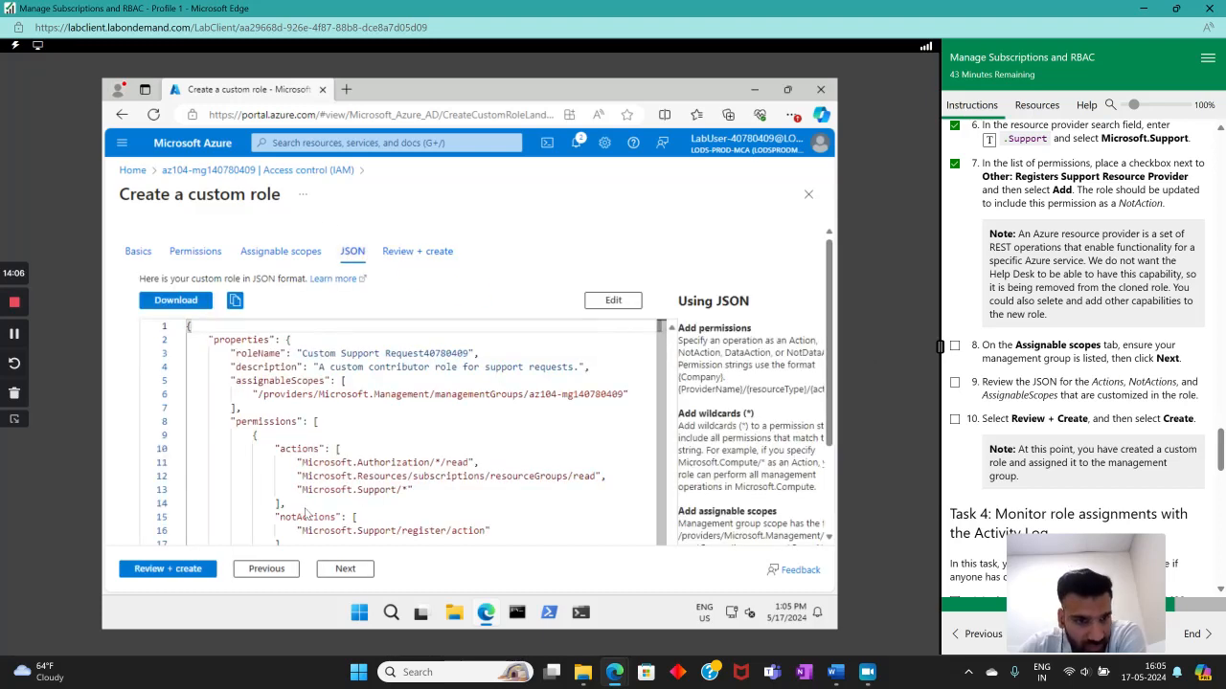
left_click_drag(278, 449, 403, 490)
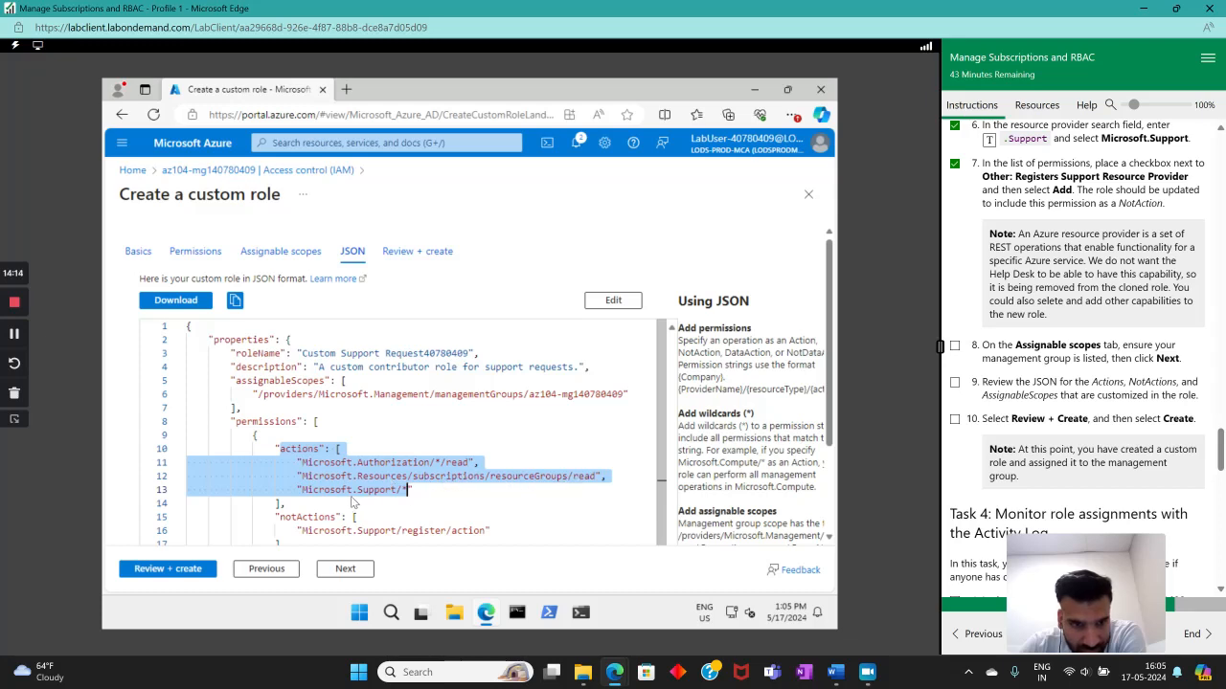
left_click(456, 494)
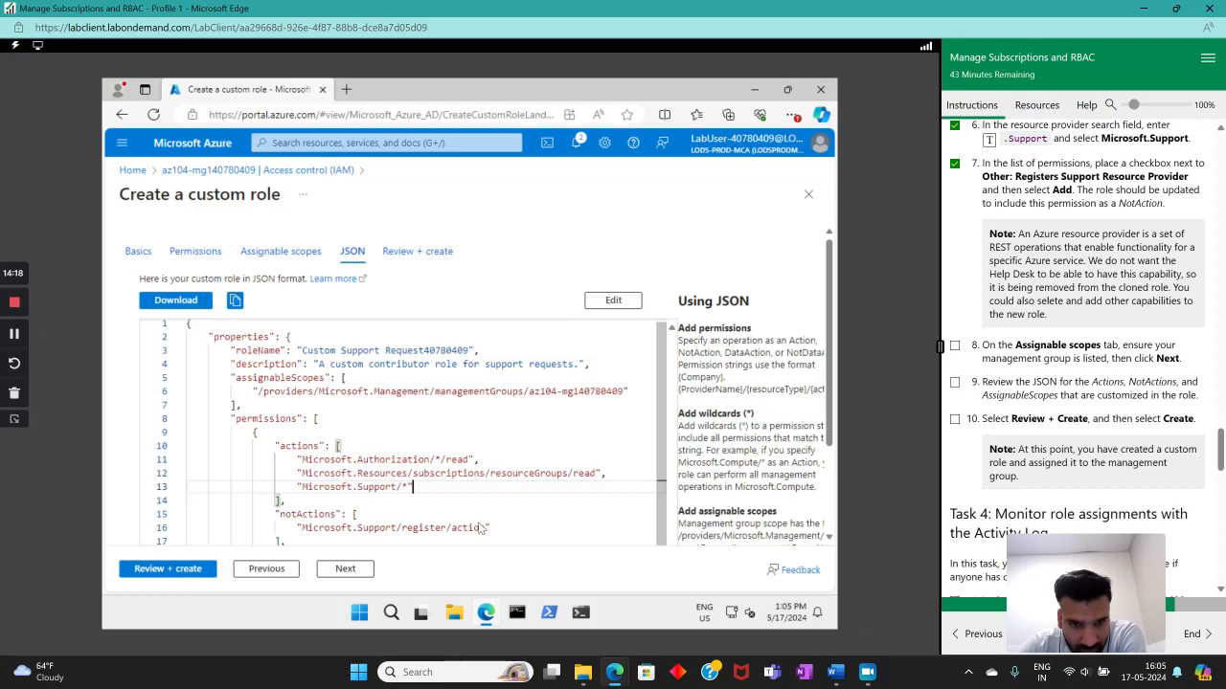
left_click_drag(487, 528, 307, 515)
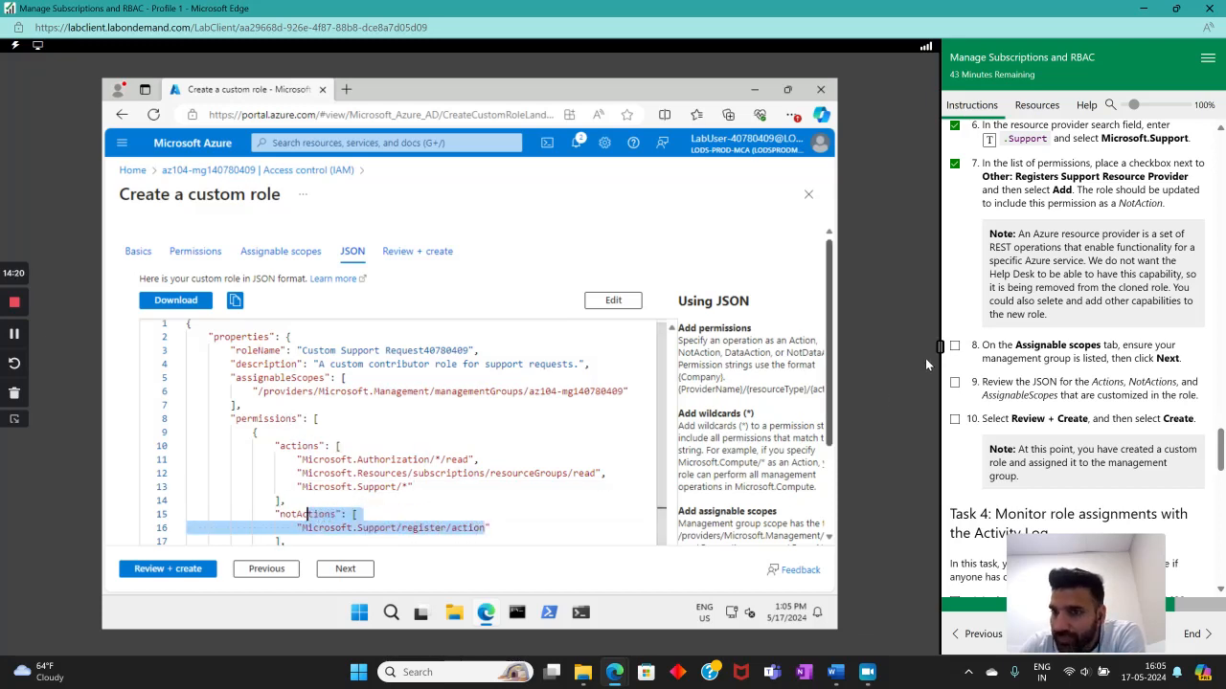
left_click(954, 345)
left_click(954, 383)
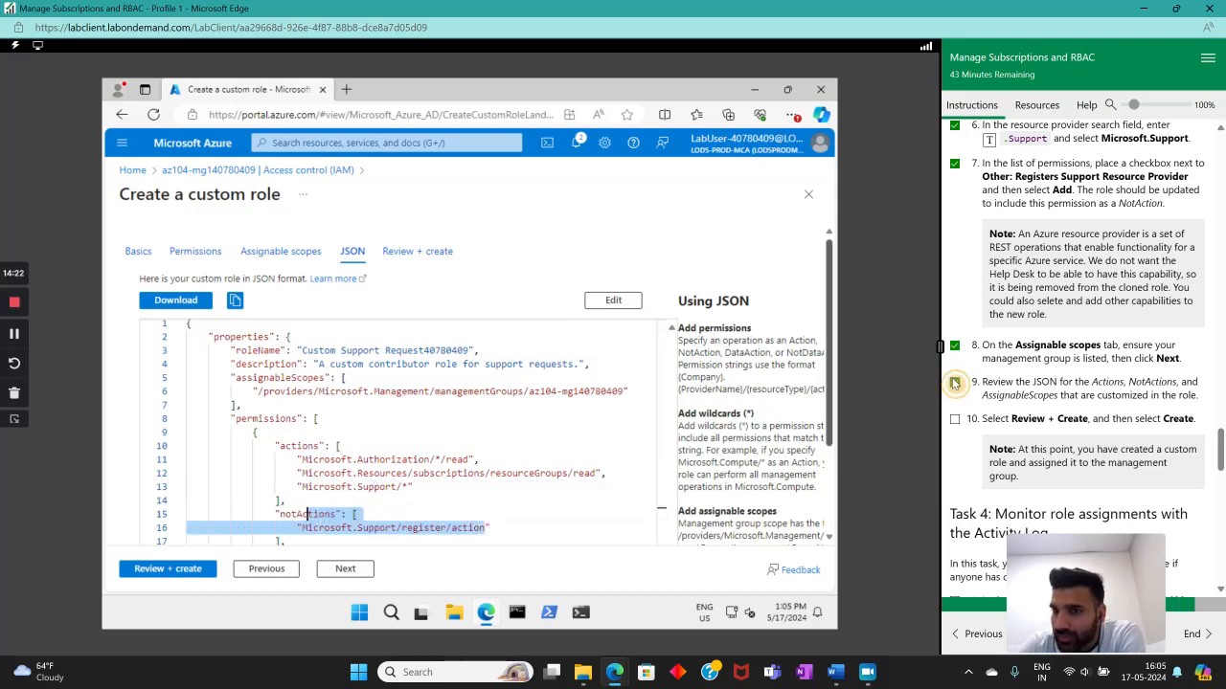
- Create the custom support request role after checking its summarized permissions, and mark lab step 10 complete
left_click(160, 572)
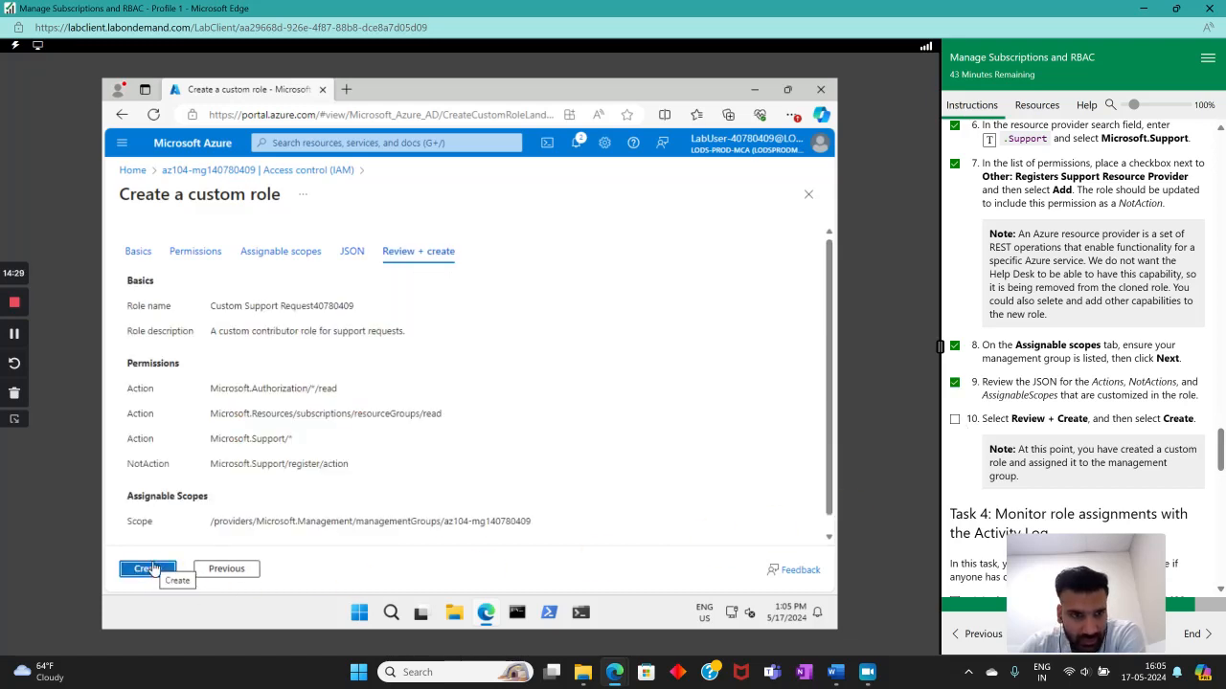
left_click_drag(207, 386, 220, 387)
left_click_drag(332, 459, 354, 474)
left_click_drag(285, 446, 125, 384)
left_click(221, 356)
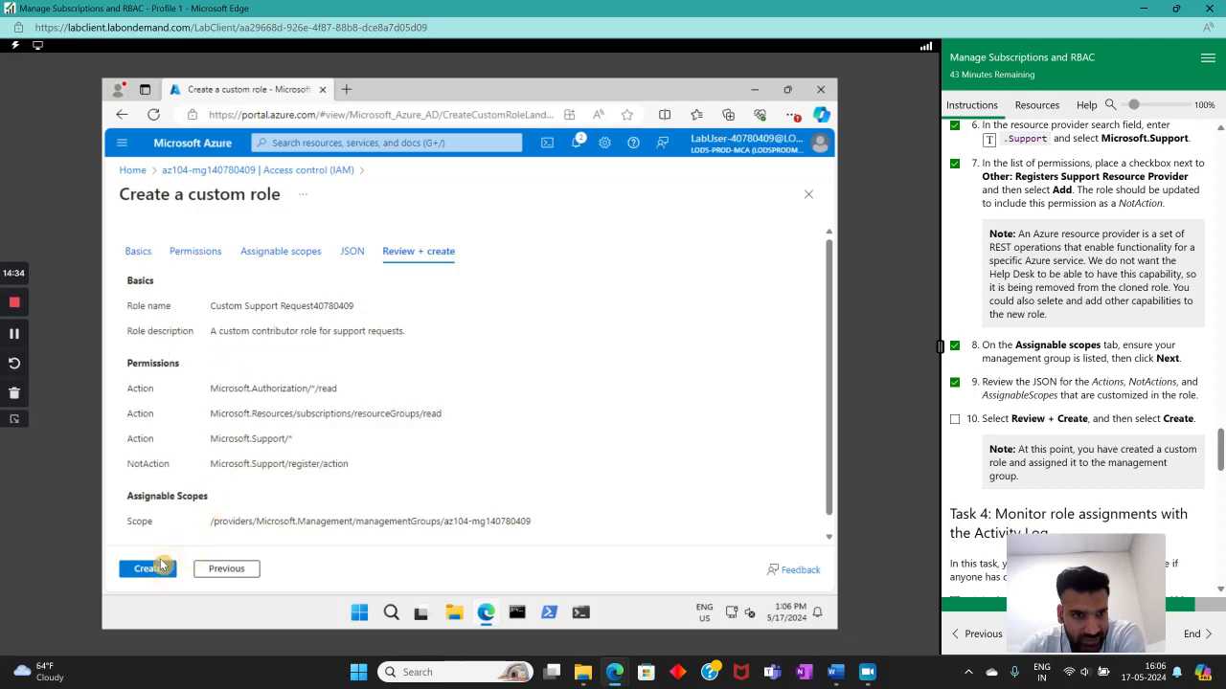
left_click(148, 569)
left_click(954, 419)
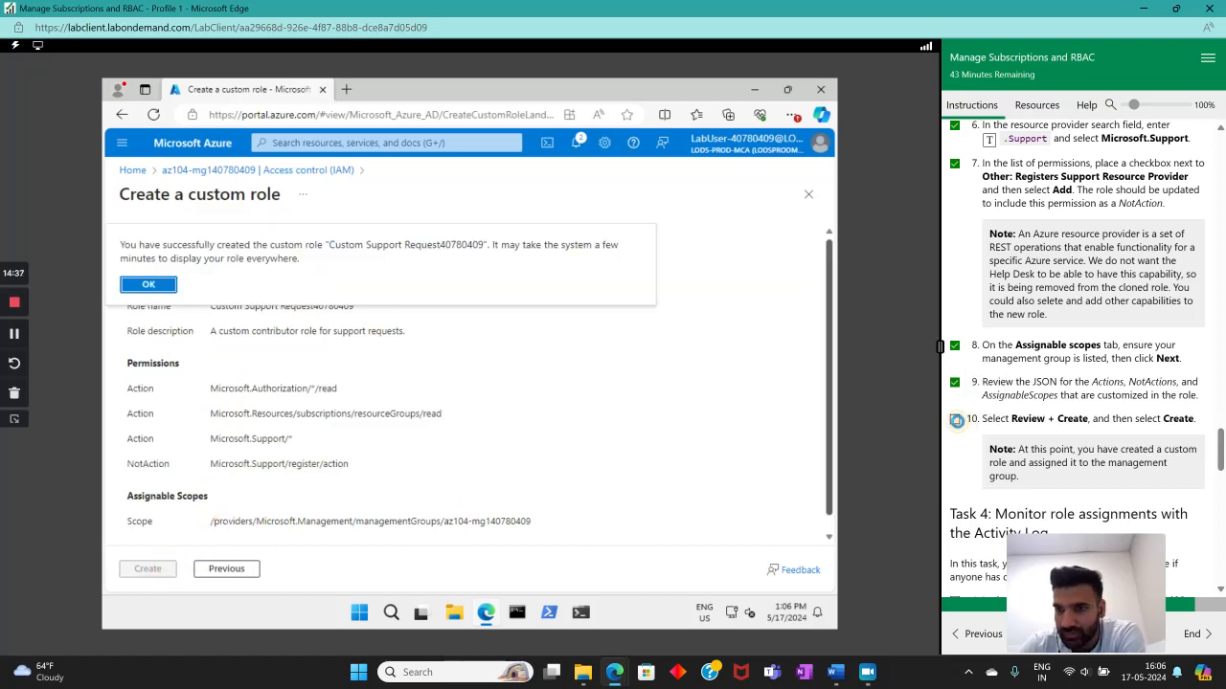
scroll(1221, 469, "down", 3)
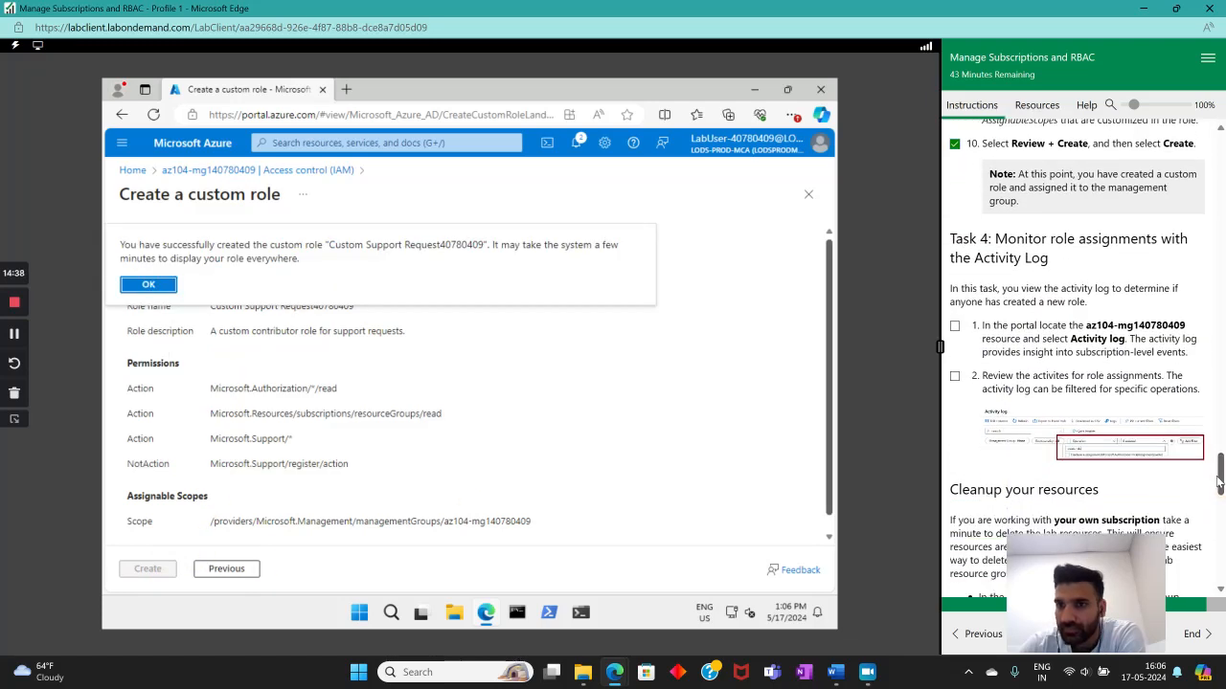
left_click(163, 284)
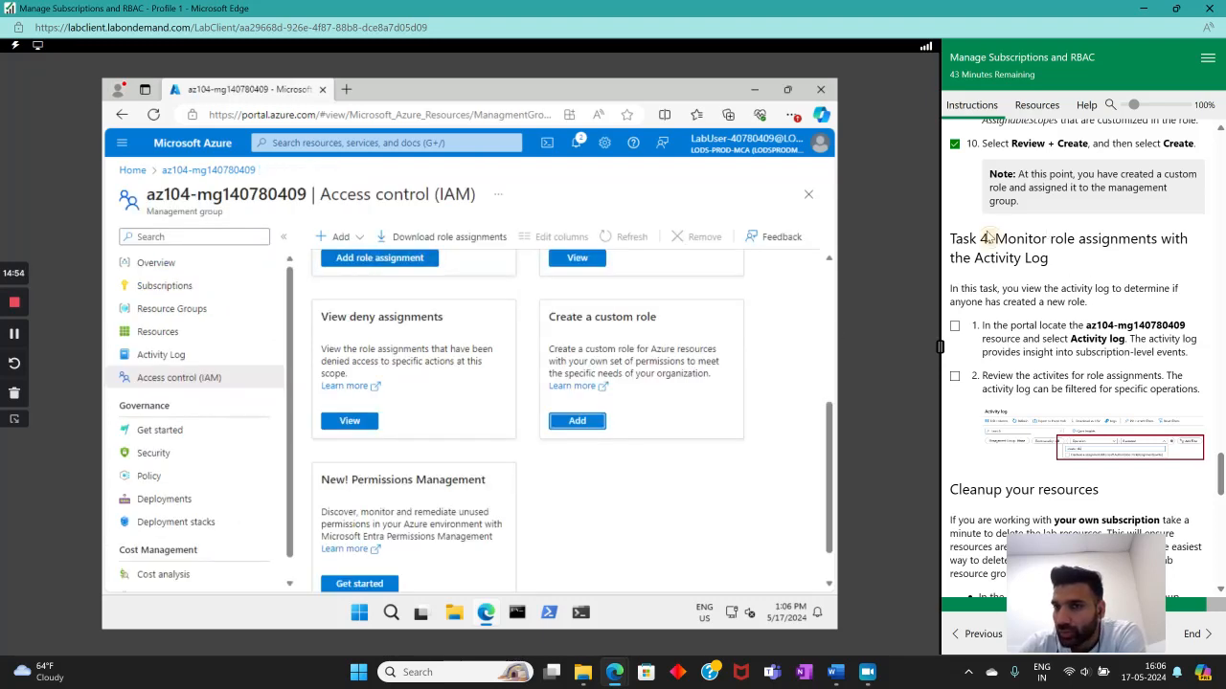
- Open the activity log of the az104-mg140780409 management group and mark Task 4 step 1 complete
left_click_drag(993, 238, 1181, 261)
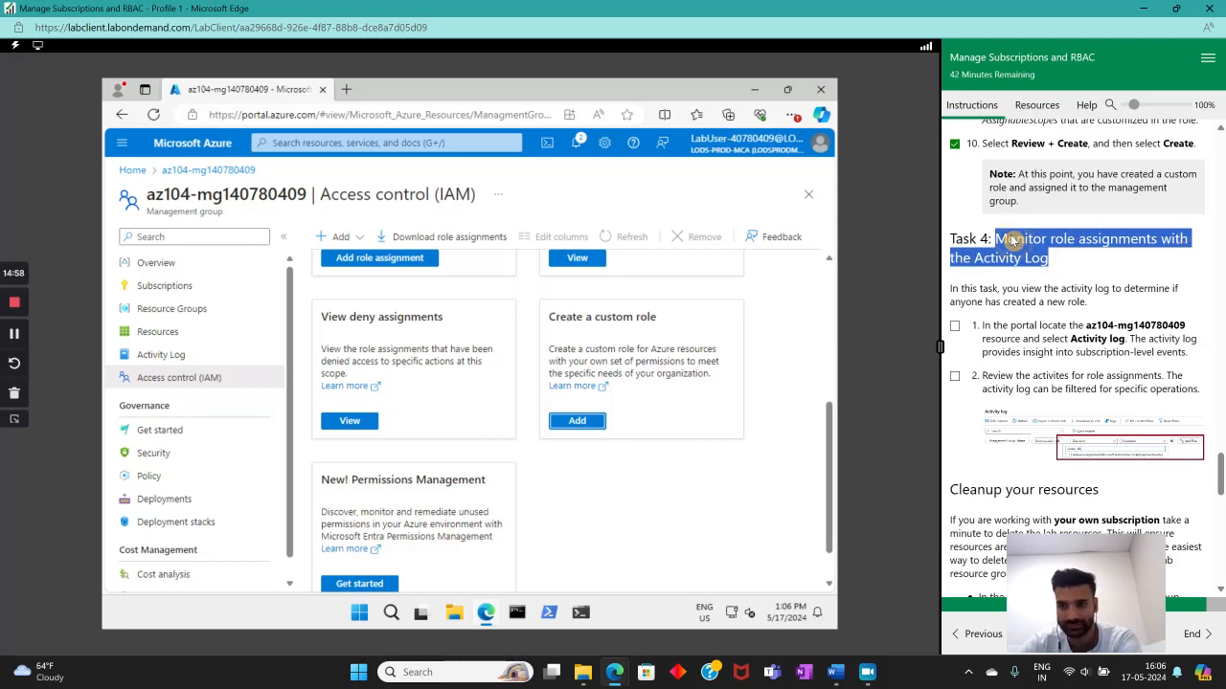
scroll(1084, 324, "down", 3)
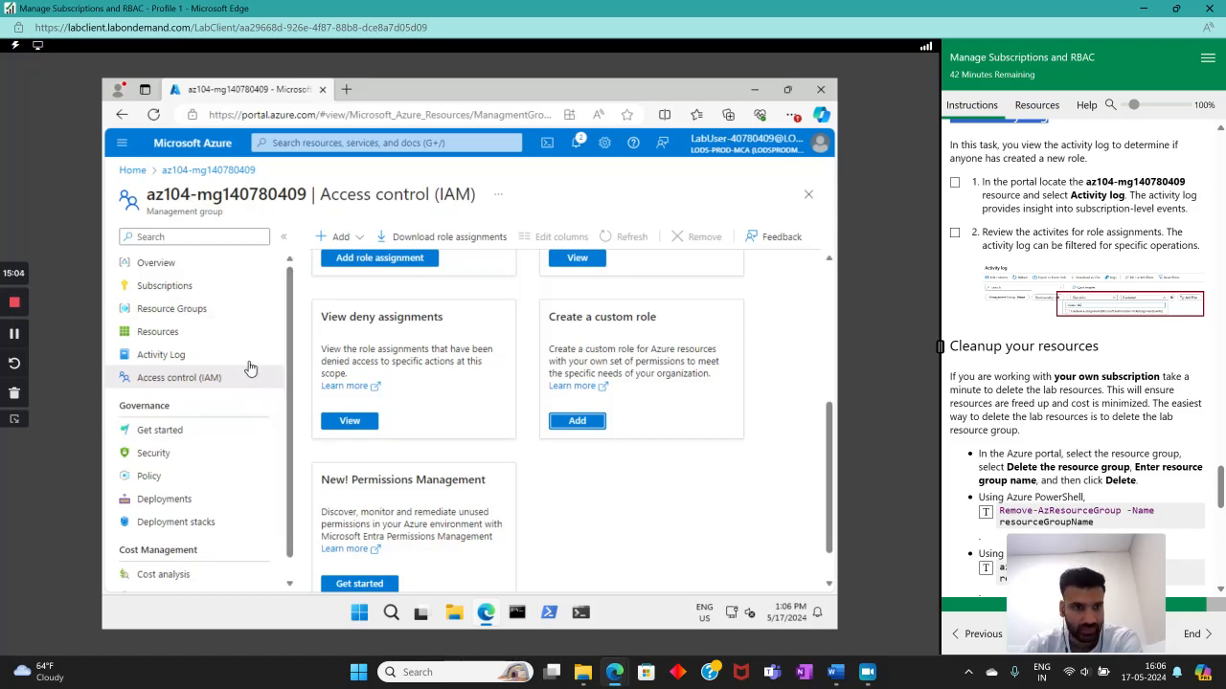
left_click(153, 266)
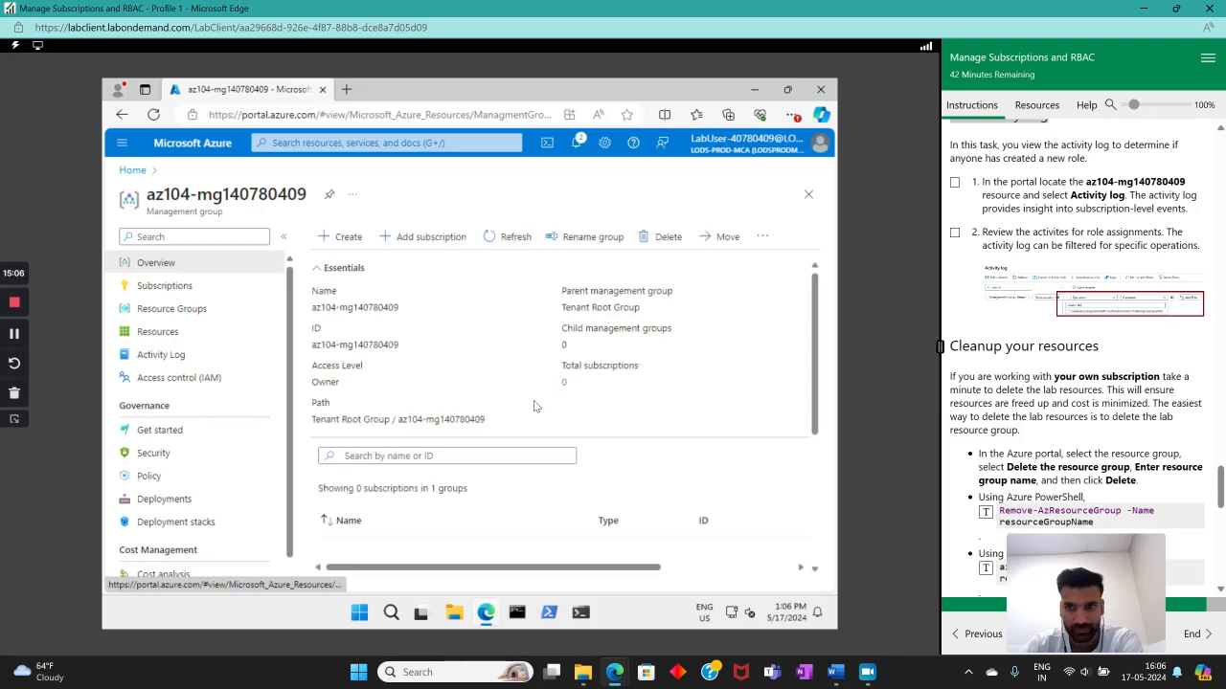
left_click(174, 362)
left_click(954, 182)
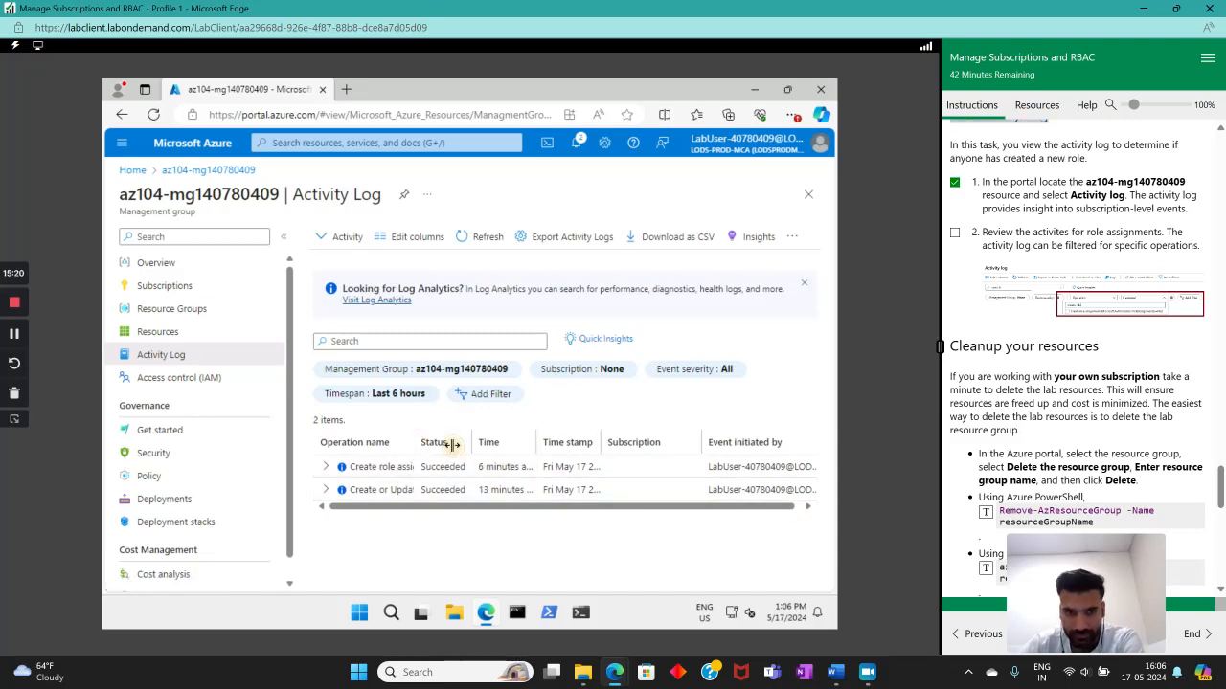
- Widen the activity log's Operation name column to review the role assignment activities, and mark Task 4 step 2 complete
left_click_drag(440, 440, 526, 452)
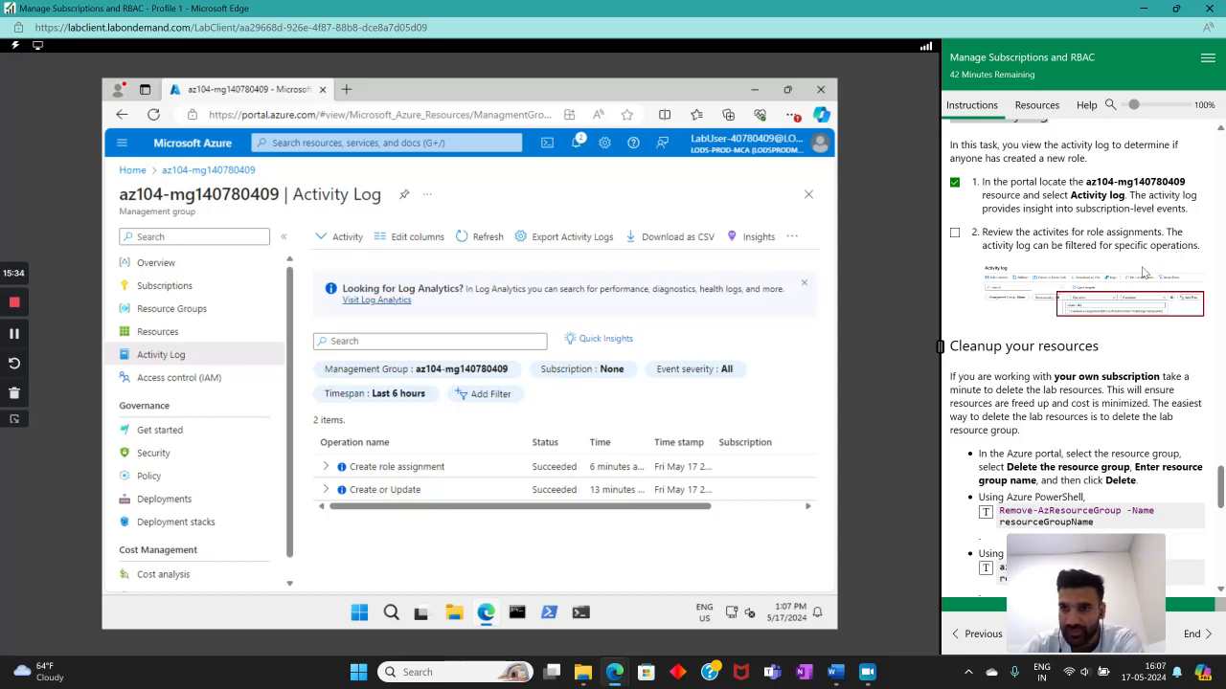
left_click(955, 233)
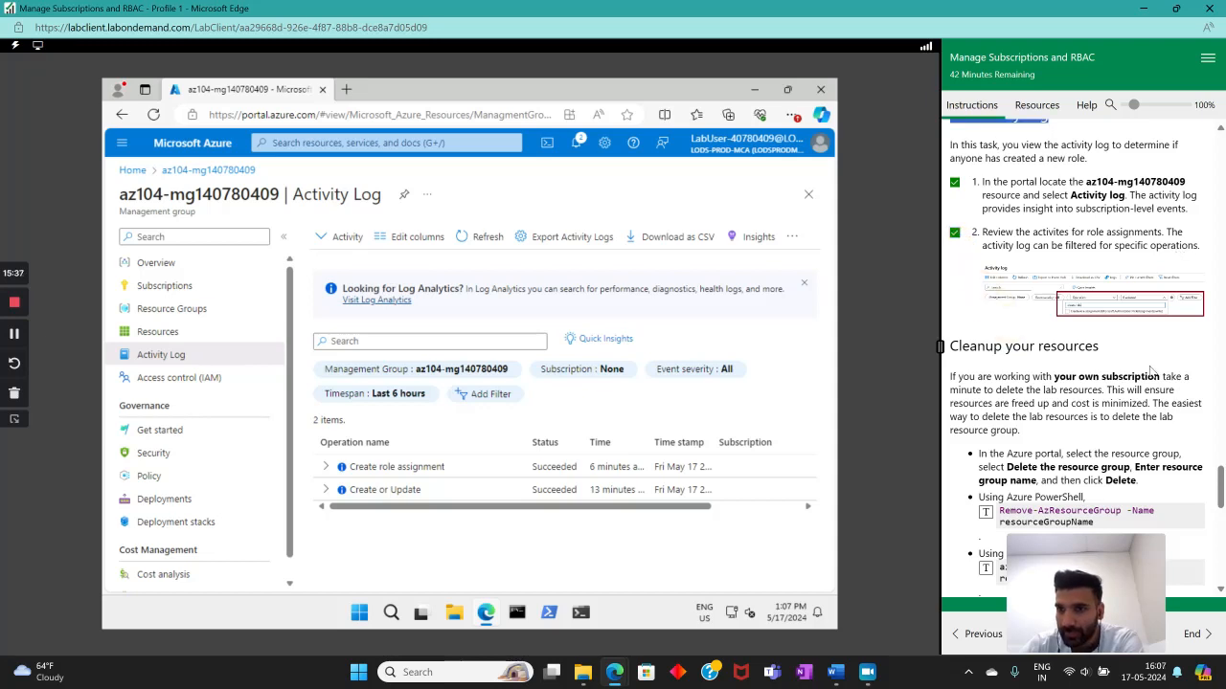
scroll(1199, 380, "down", 3)
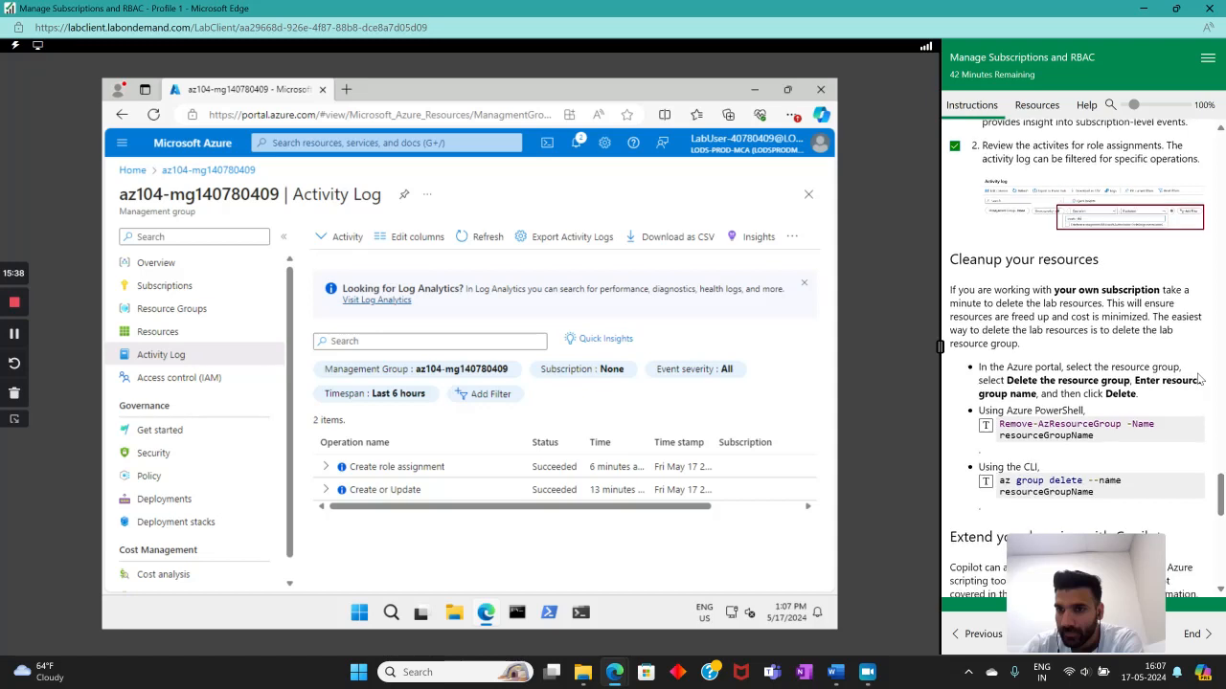
scroll(1200, 379, "up", 1)
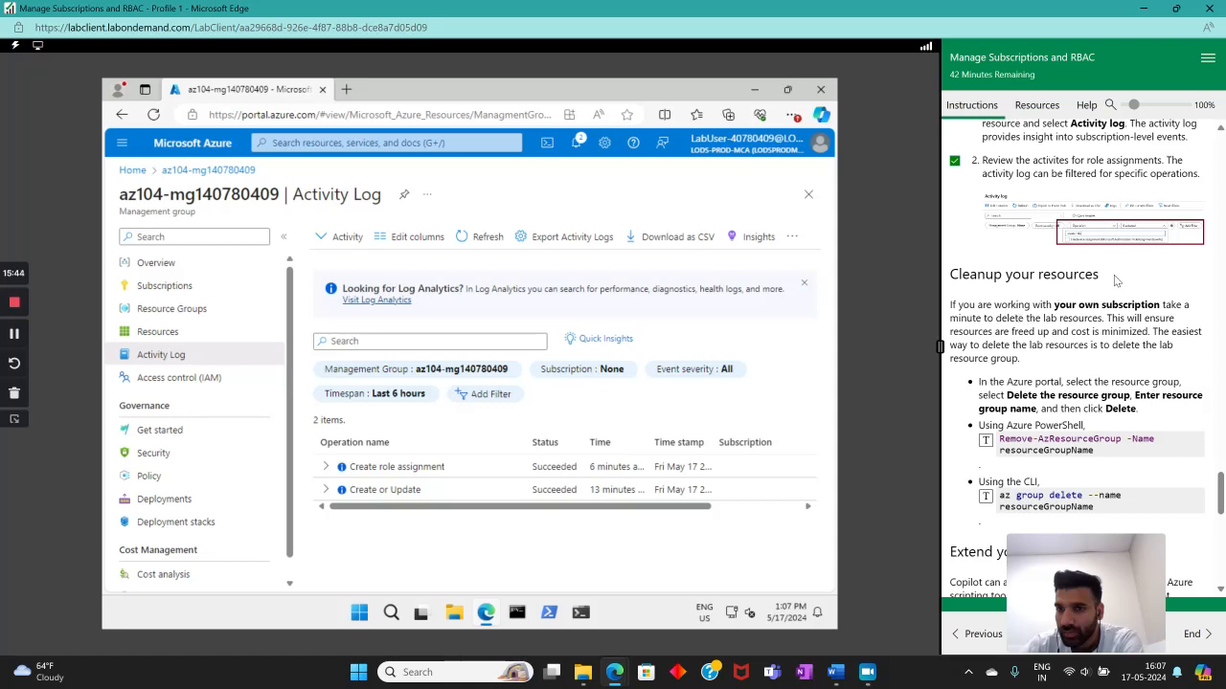
scroll(1120, 256, "up", 2)
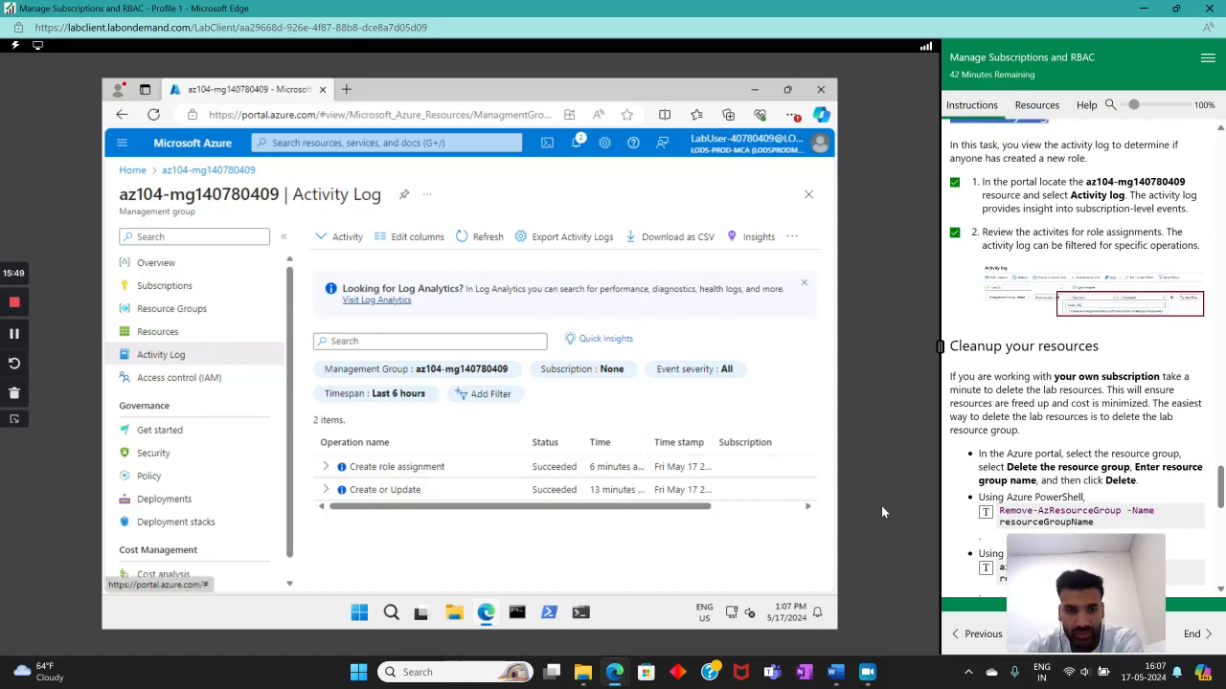
- View the summary details of the Create role assignment event in the activity log and close them
left_click(426, 466)
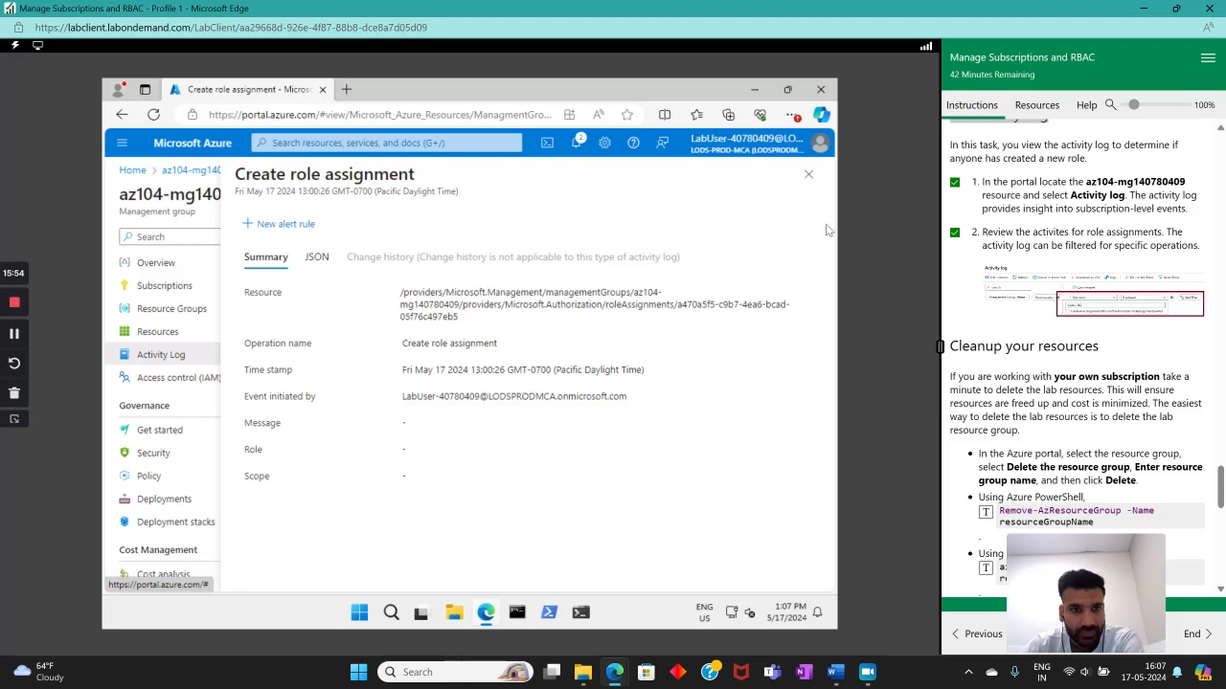
left_click(808, 174)
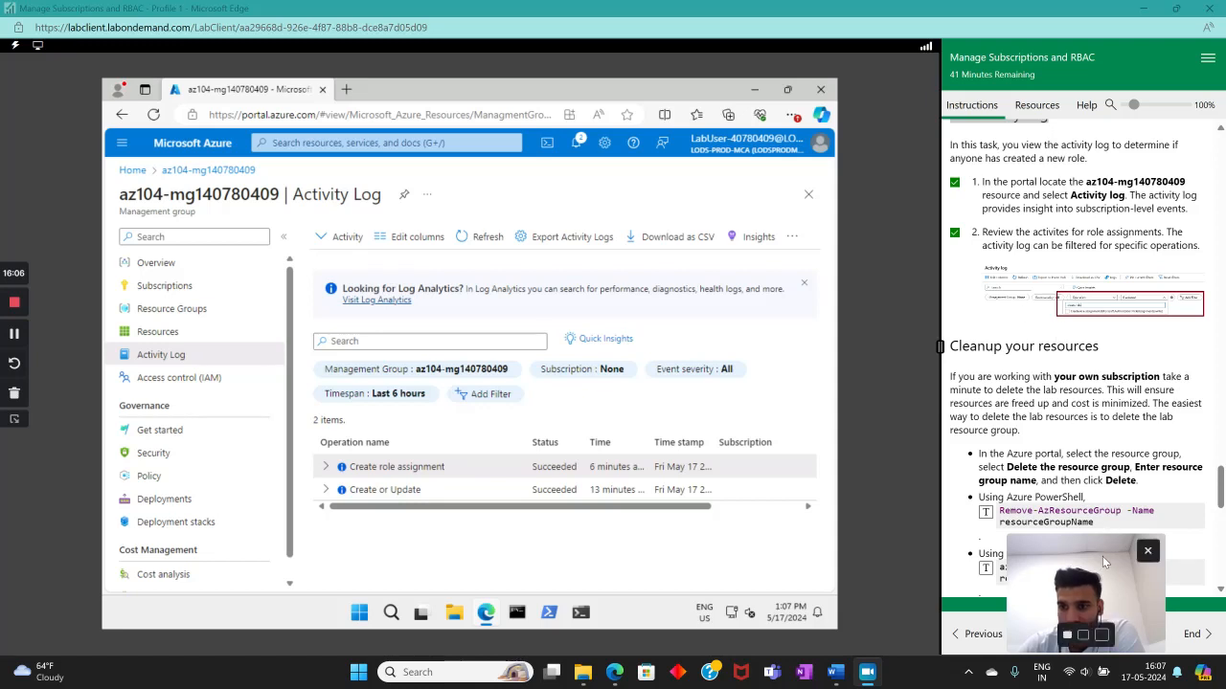
left_click_drag(1102, 556, 1096, 417)
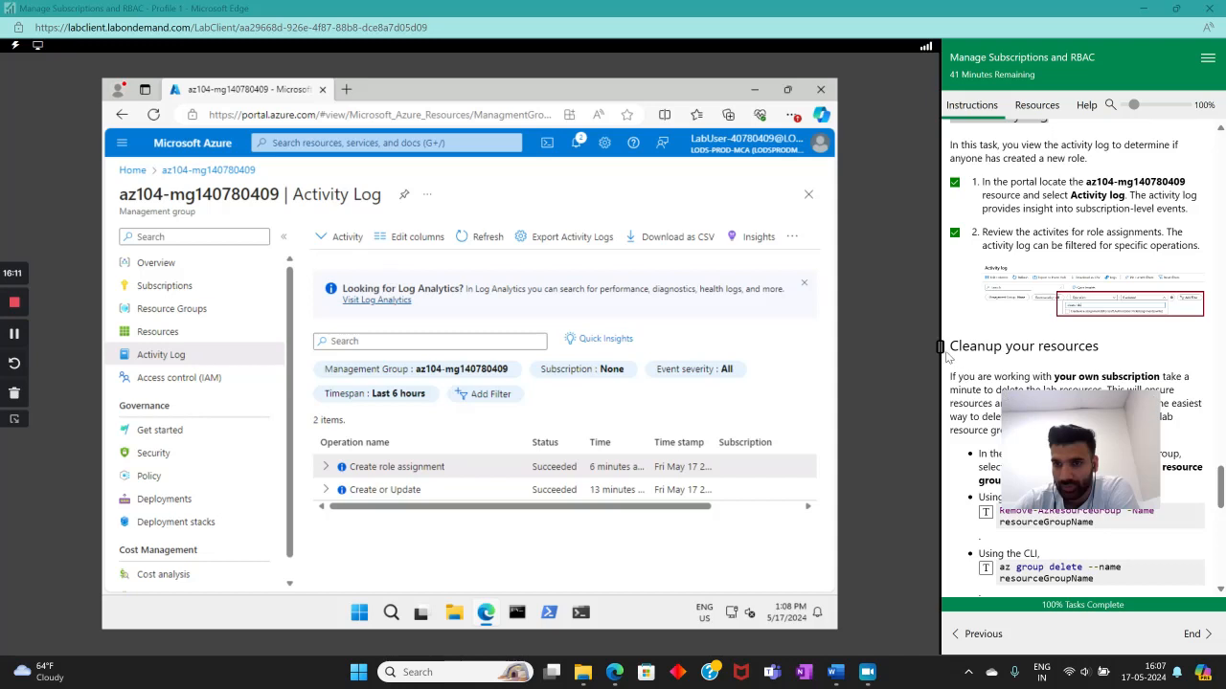
left_click_drag(958, 346, 1080, 347)
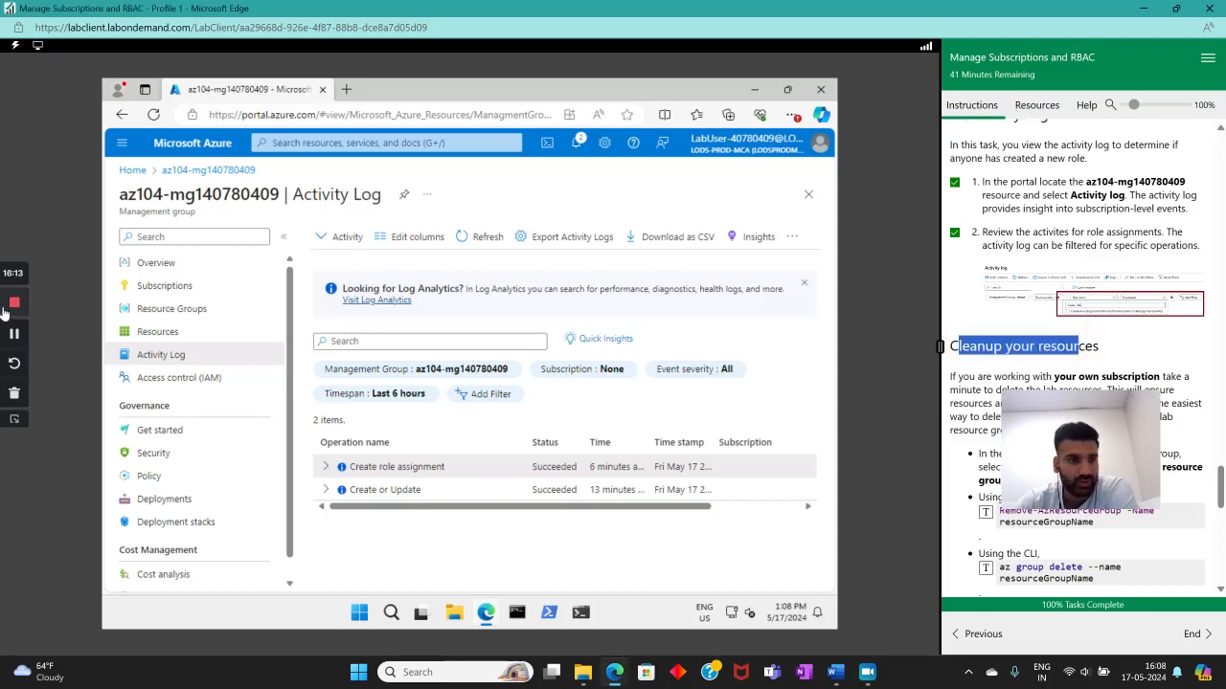